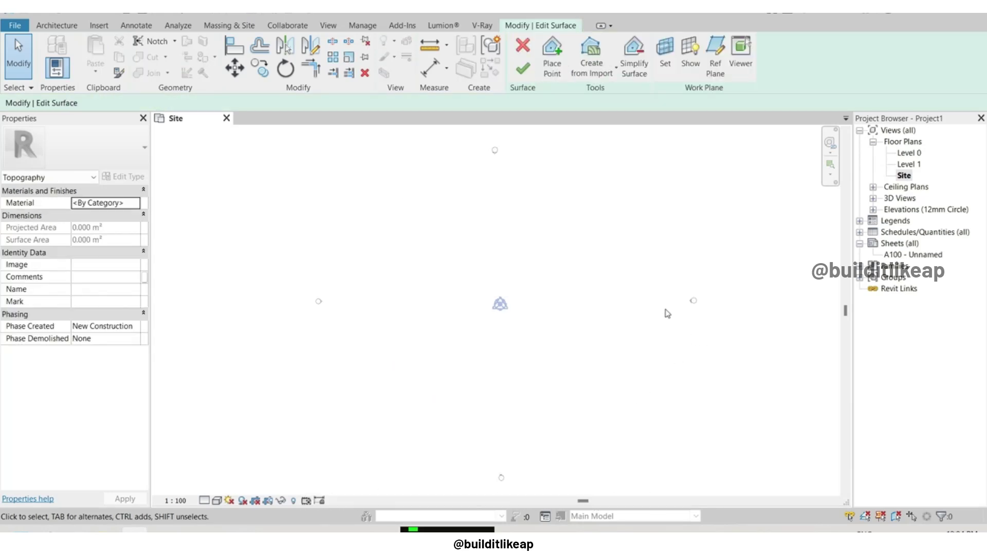
Start placing toposurface points with the elevation set to 0
middle_click_drag(554, 292, 565, 292)
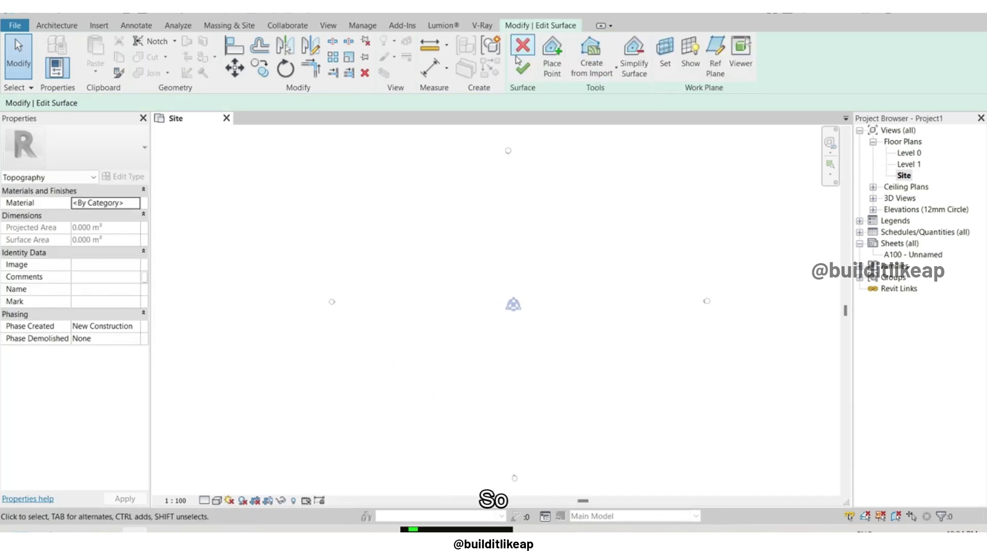
left_click(547, 62)
left_click(620, 208)
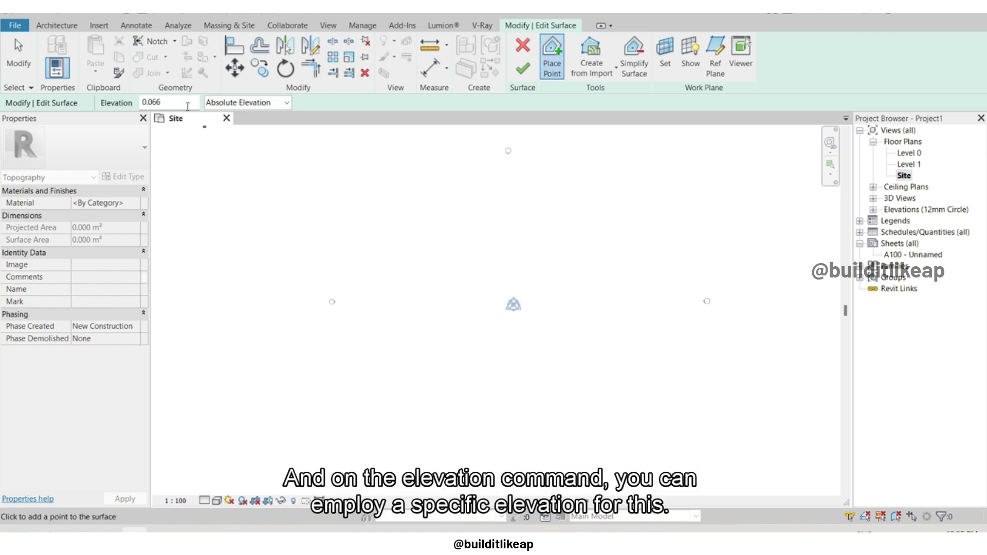
double_click(143, 103)
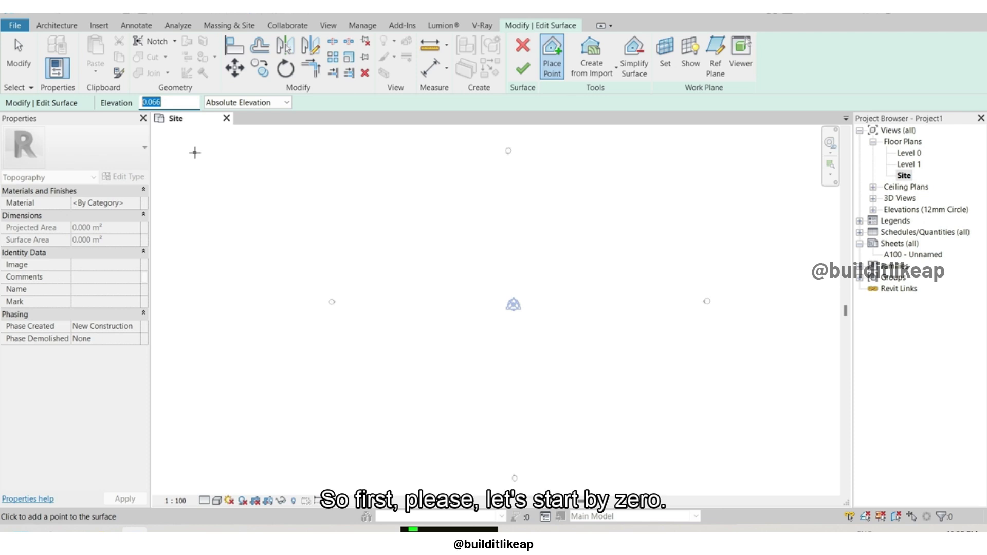
type("0")
key("Return")
Place the corner points of the square surface on the site plan and select the lower-left point
left_click(268, 200)
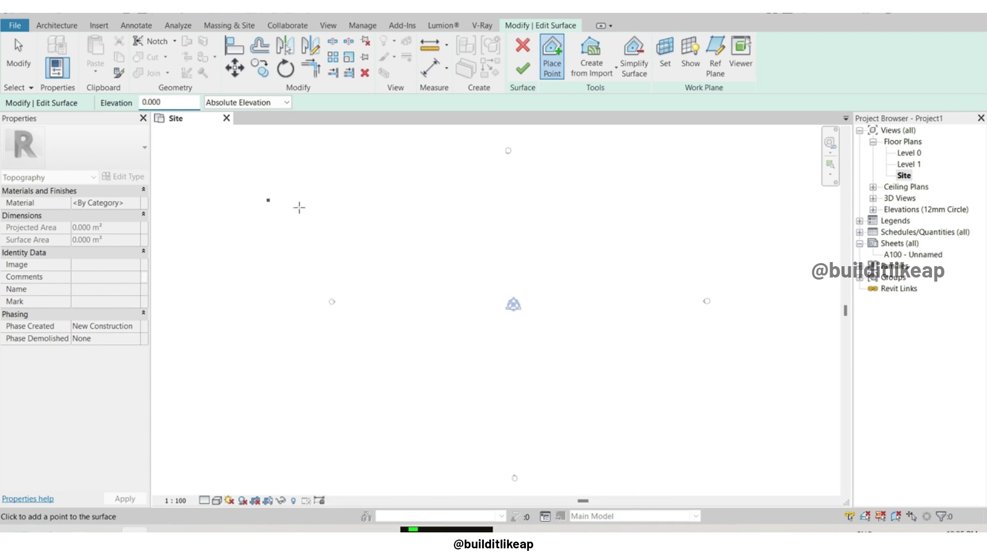
left_click(378, 202)
left_click(459, 204)
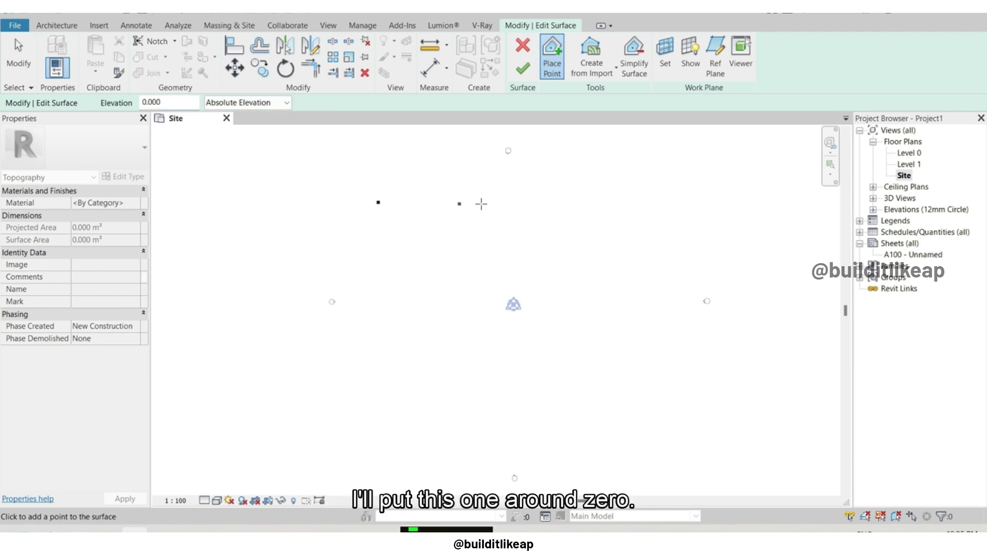
left_click(635, 202)
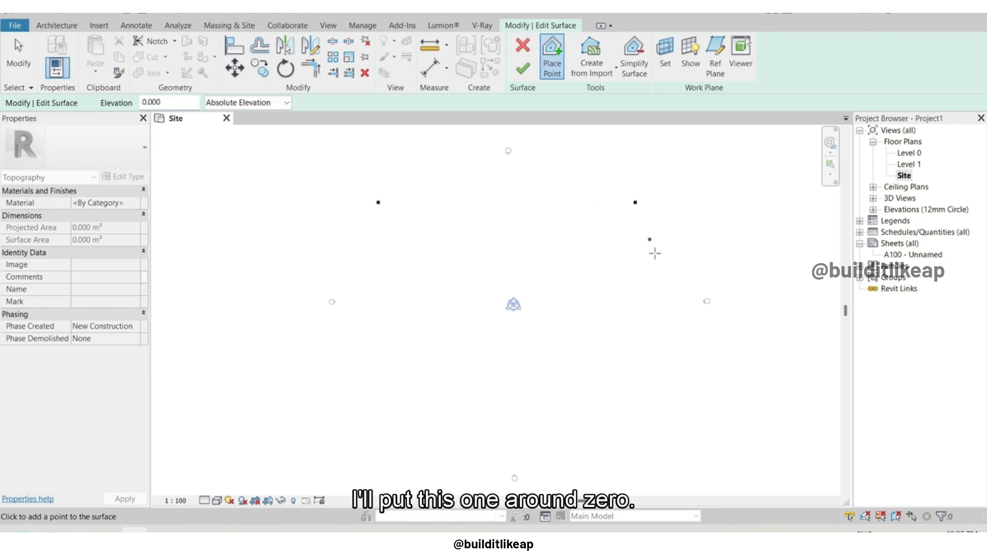
left_click(642, 425)
left_click(376, 419)
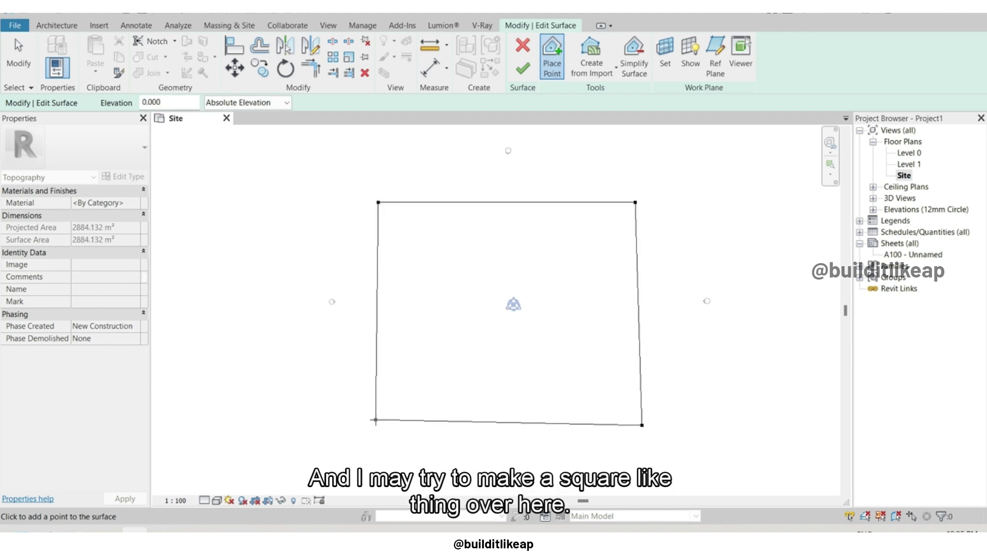
key("Escape")
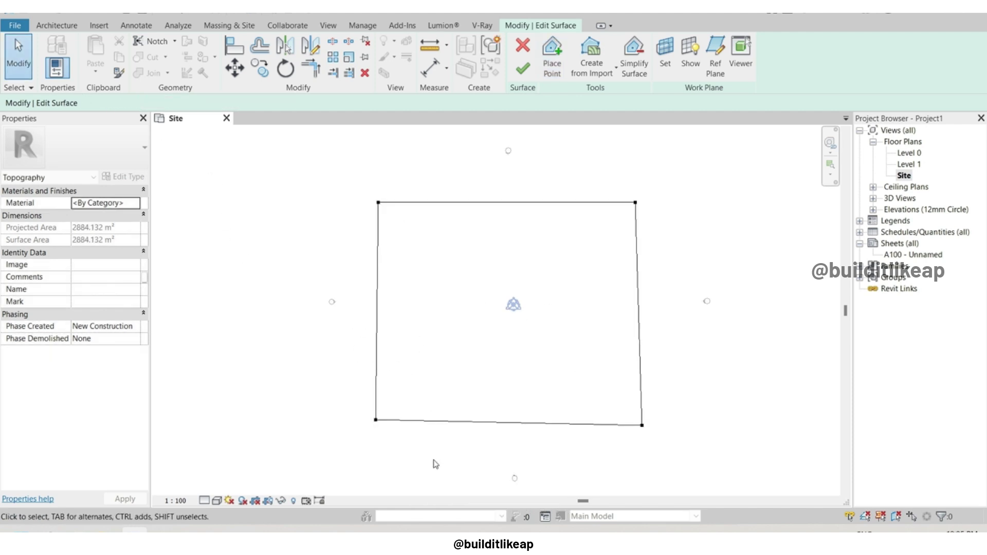
left_click(376, 419)
Nudge the lower-left corner point into position and recentre the site view
left_click_drag(375, 419, 382, 438)
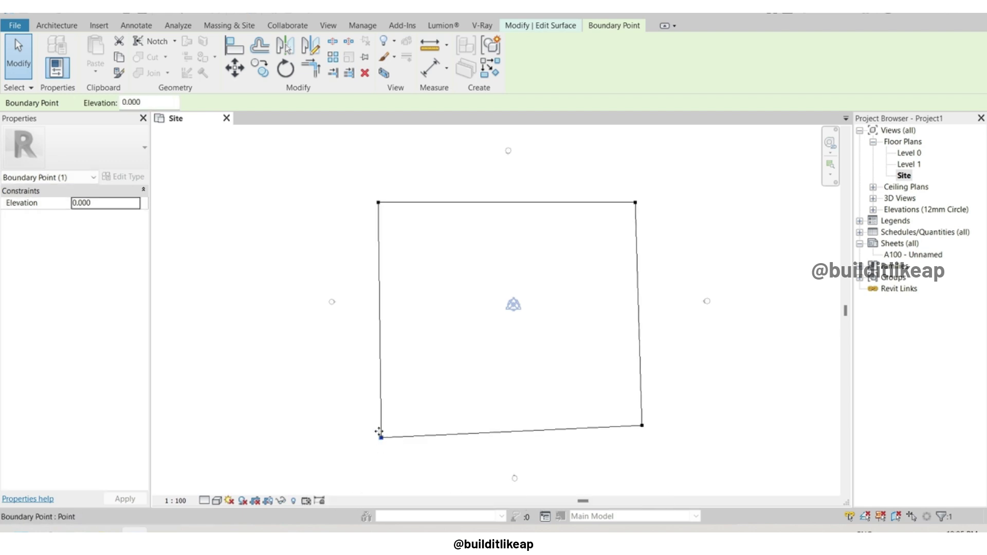
scroll(372, 443, "up", 3)
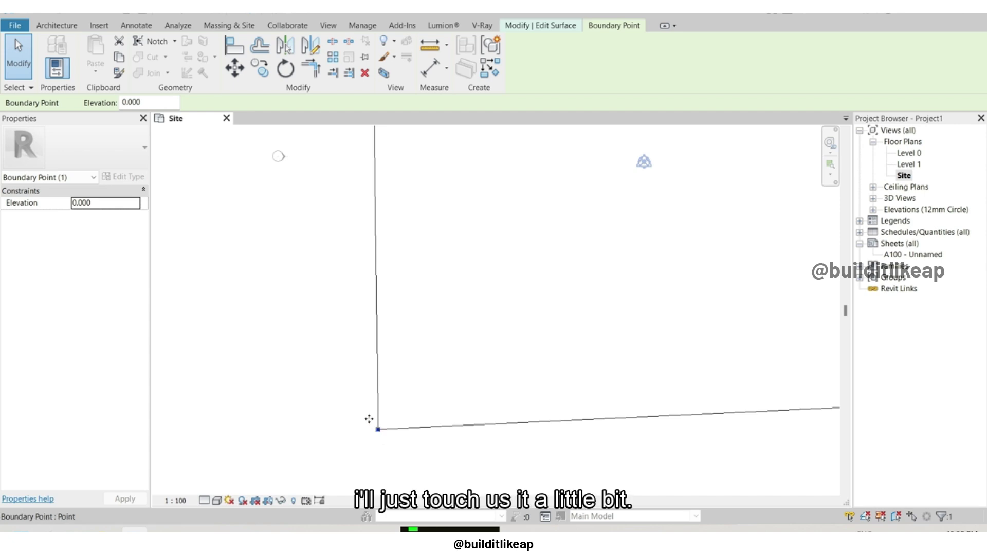
left_click_drag(370, 419, 360, 402)
scroll(355, 426, "down", 3)
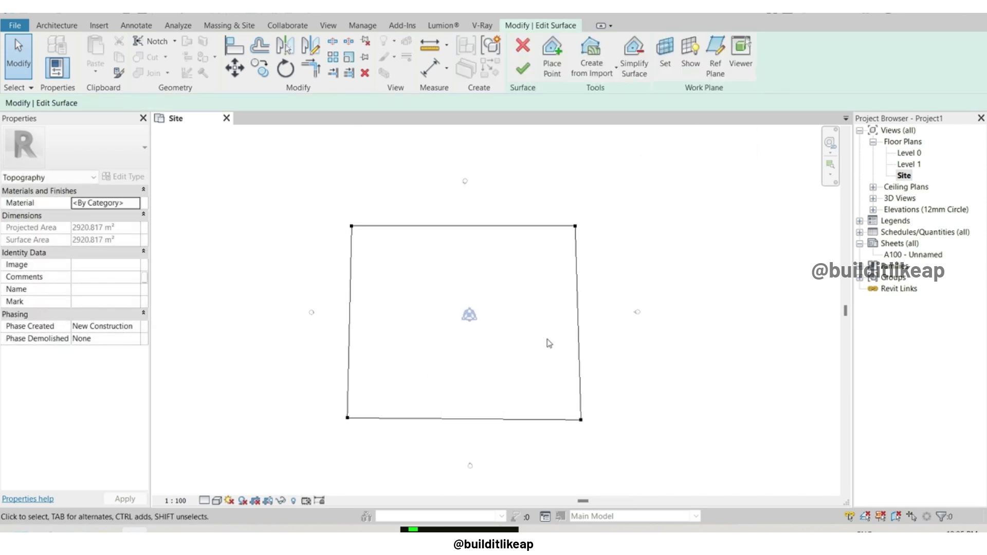
scroll(546, 342, "up", 1)
middle_click_drag(408, 266, 414, 275)
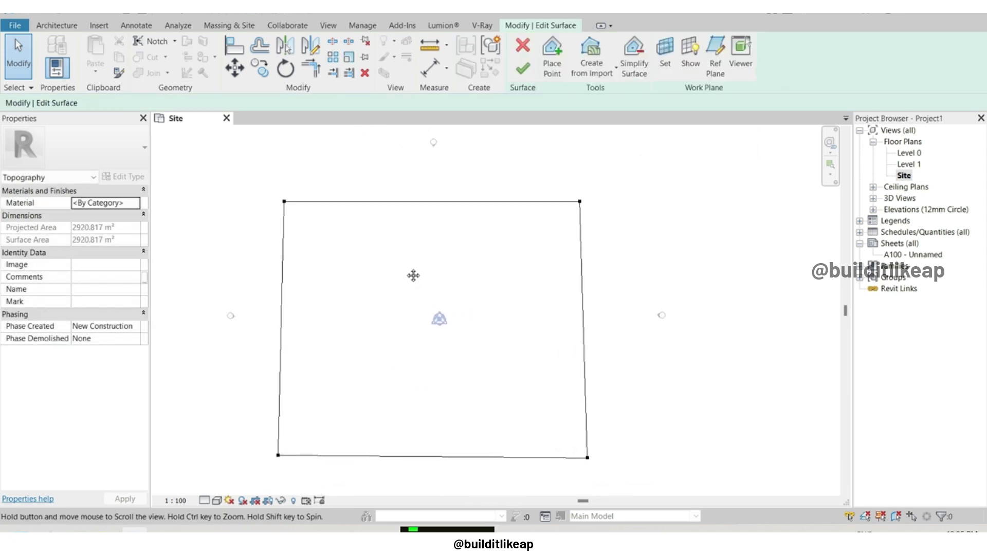
Give the top-left corner point an elevation of 20'
left_click_drag(249, 183, 346, 238)
left_click(403, 220)
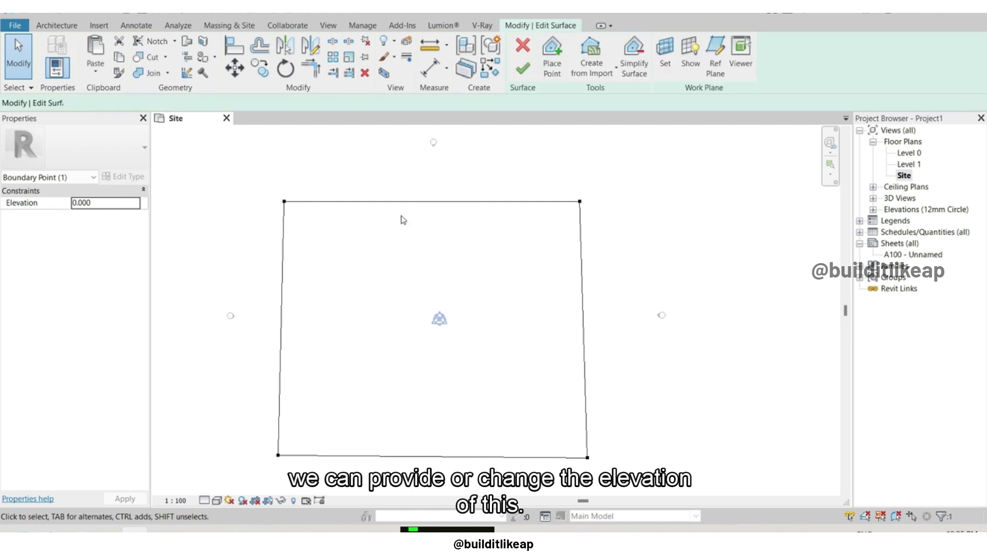
left_click_drag(268, 192, 343, 236)
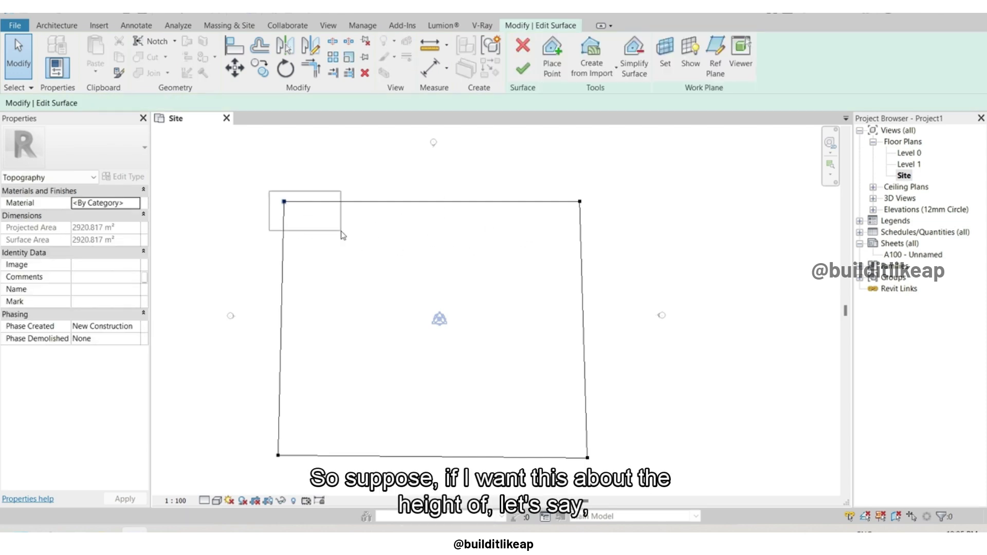
double_click(147, 105)
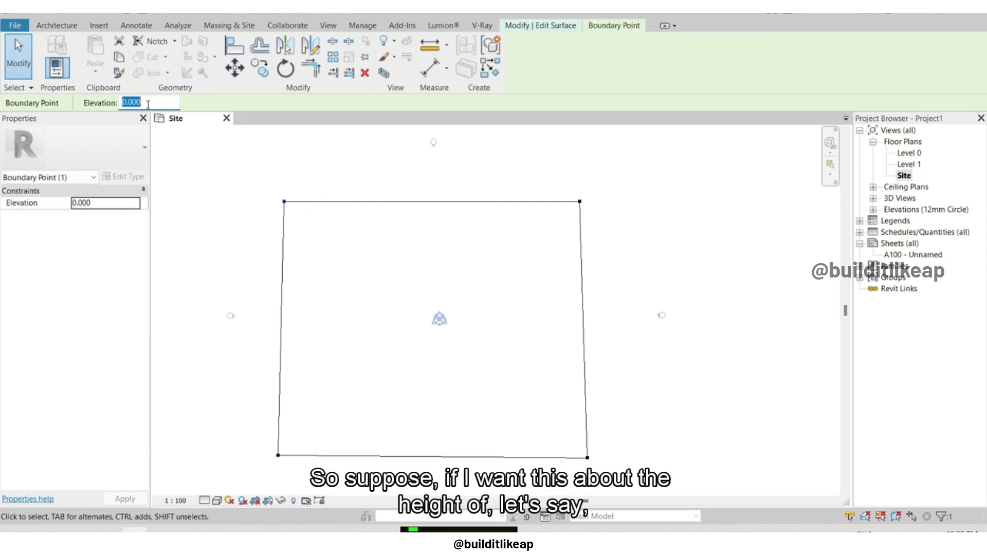
type("20'")
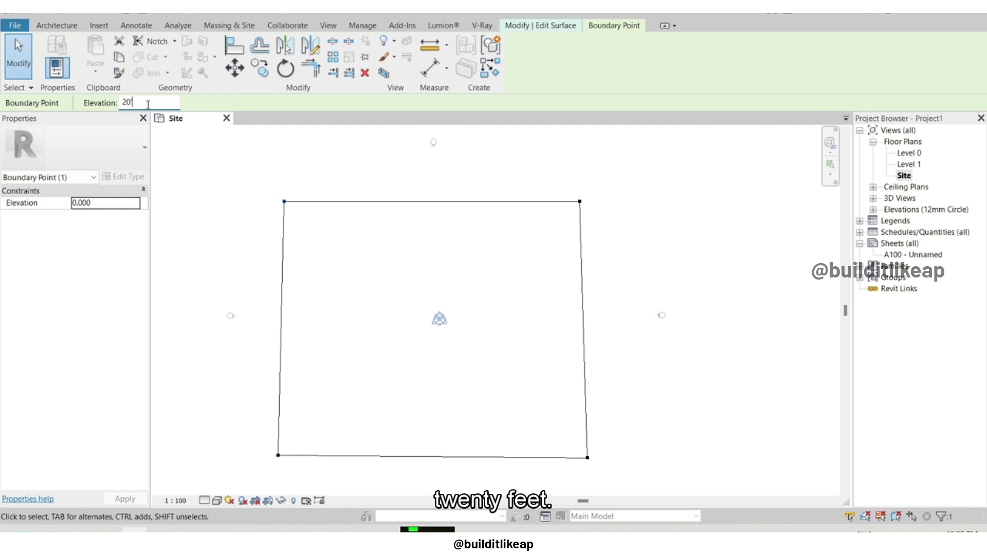
key("Return")
Set the top-right corner to elevation 15 and the bottom-right corner to 5
left_click_drag(568, 190, 639, 235)
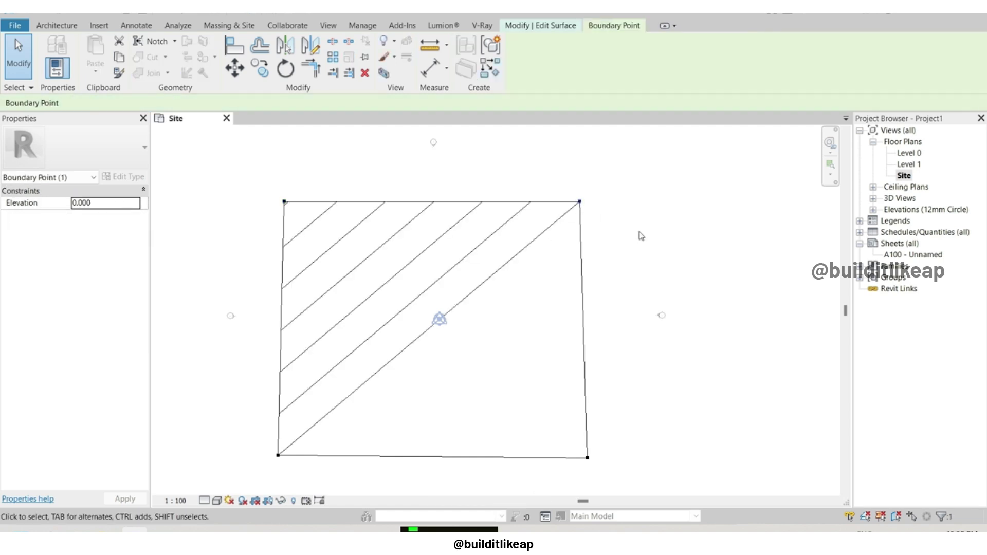
double_click(165, 108)
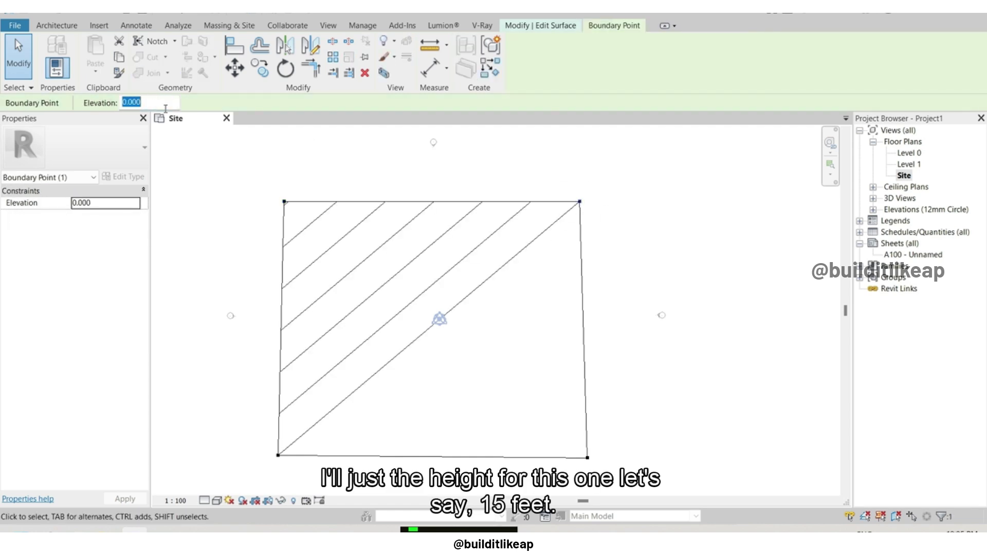
type("15")
key("Return")
left_click_drag(544, 432, 644, 498)
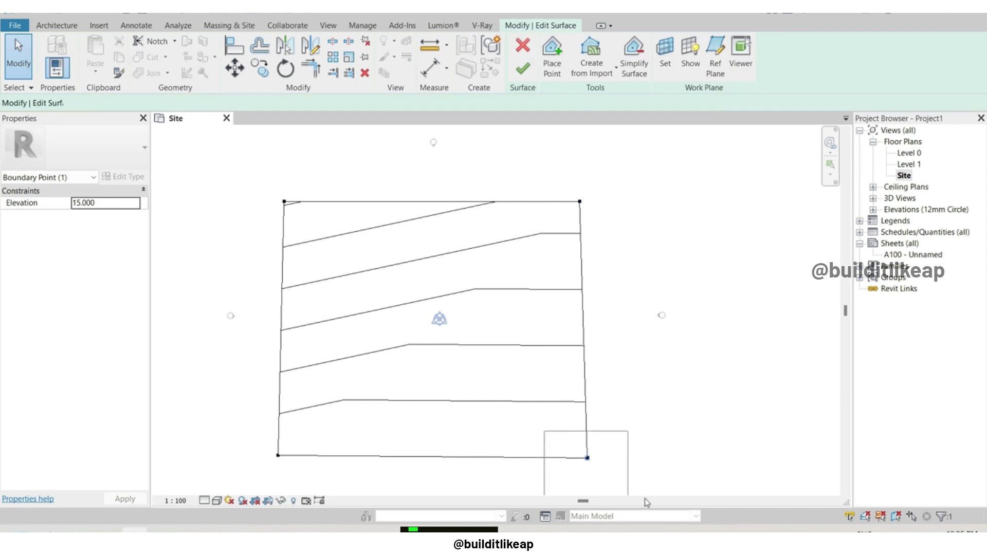
double_click(154, 102)
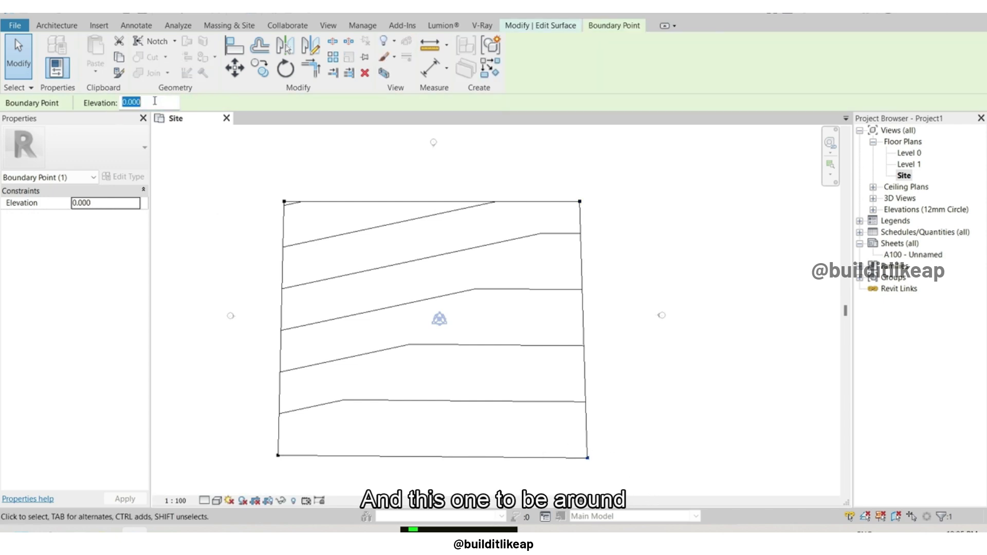
type("5")
key("Return")
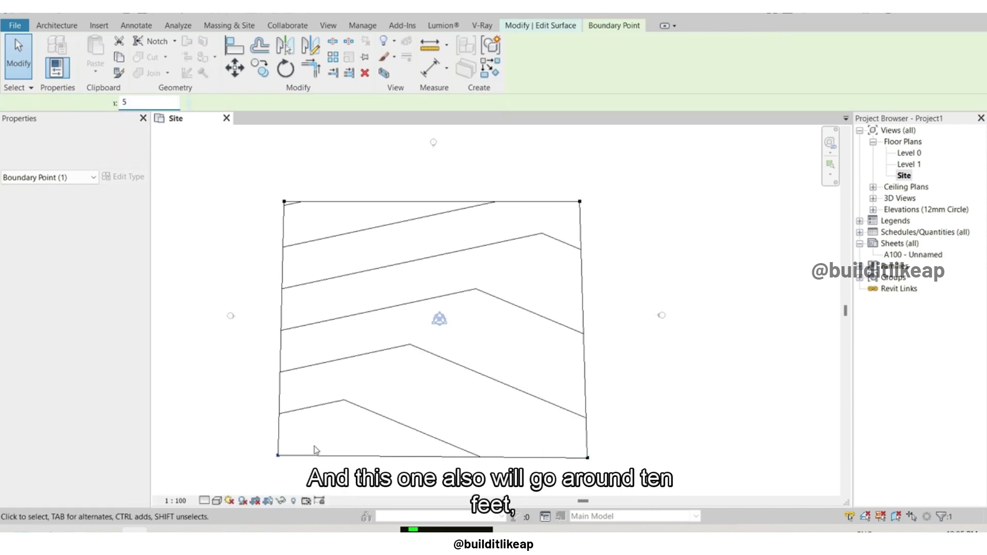
Set the bottom-left corner elevation to 10 and clear the selection
left_click(278, 455)
double_click(148, 102)
type("10")
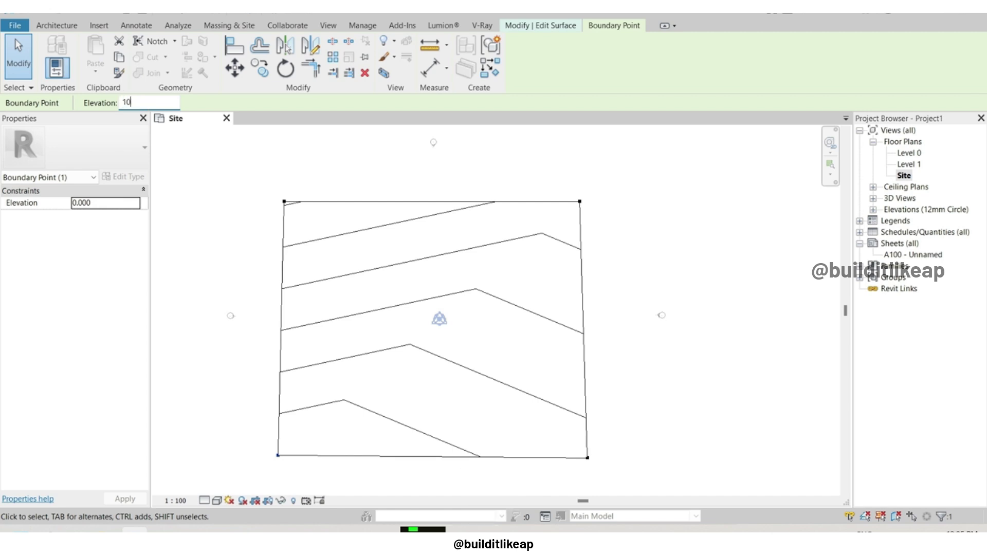
key("Return")
left_click(267, 290)
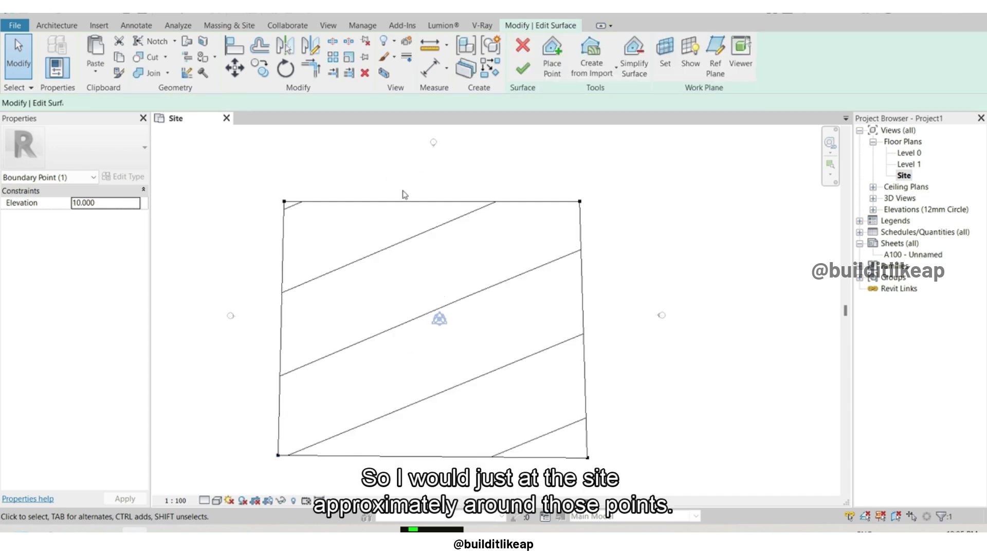
left_click(534, 141)
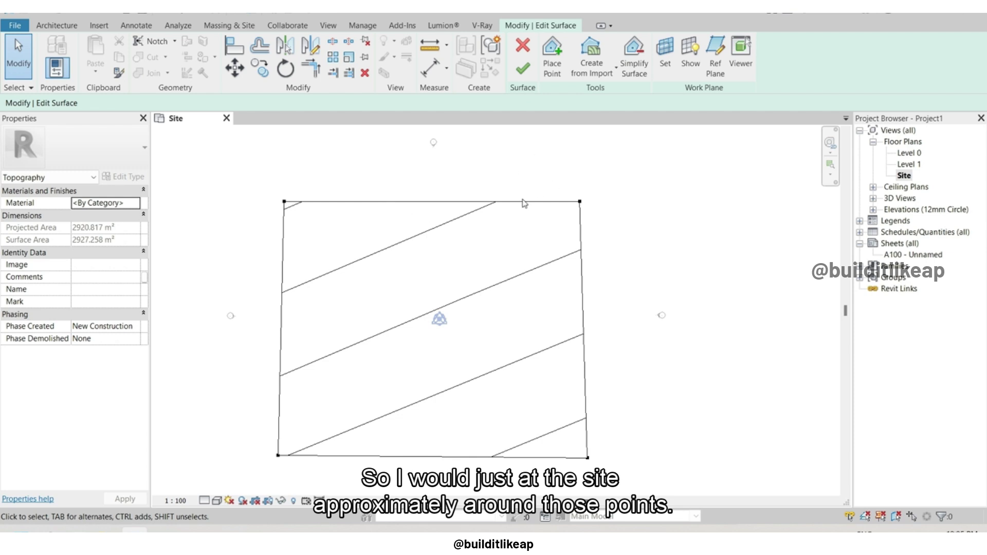
Place three interior points at elevation 15 across the upper area
left_click(558, 57)
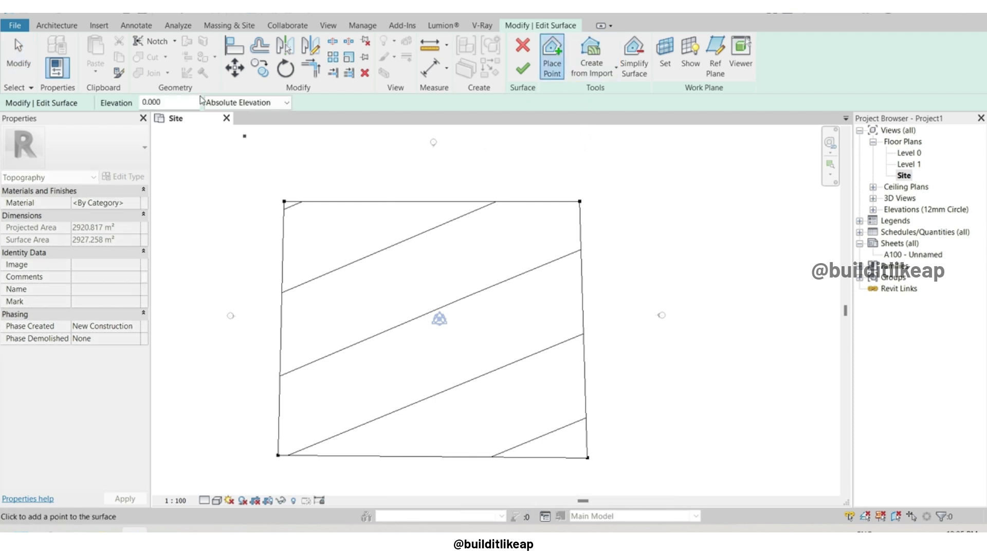
double_click(175, 100)
type("15")
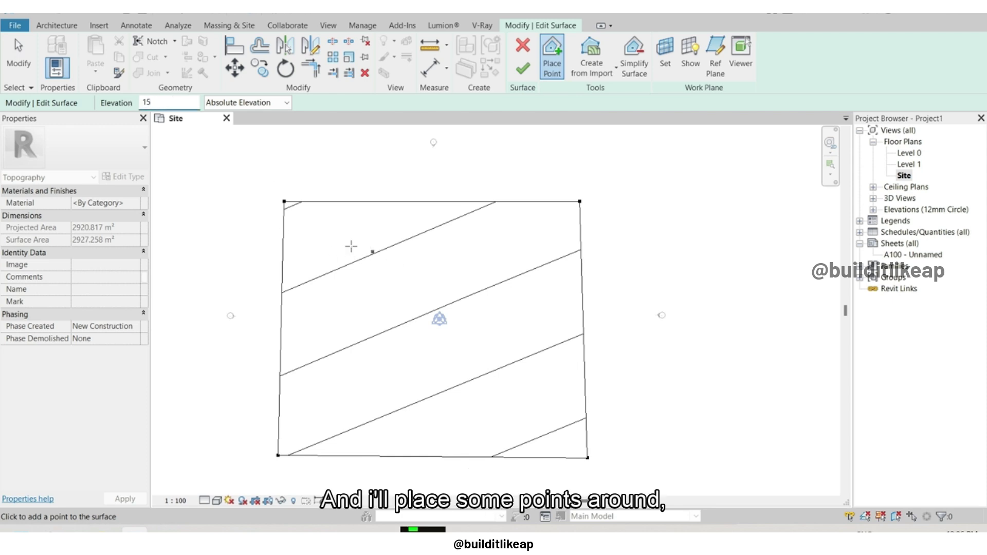
left_click(342, 244)
left_click(429, 237)
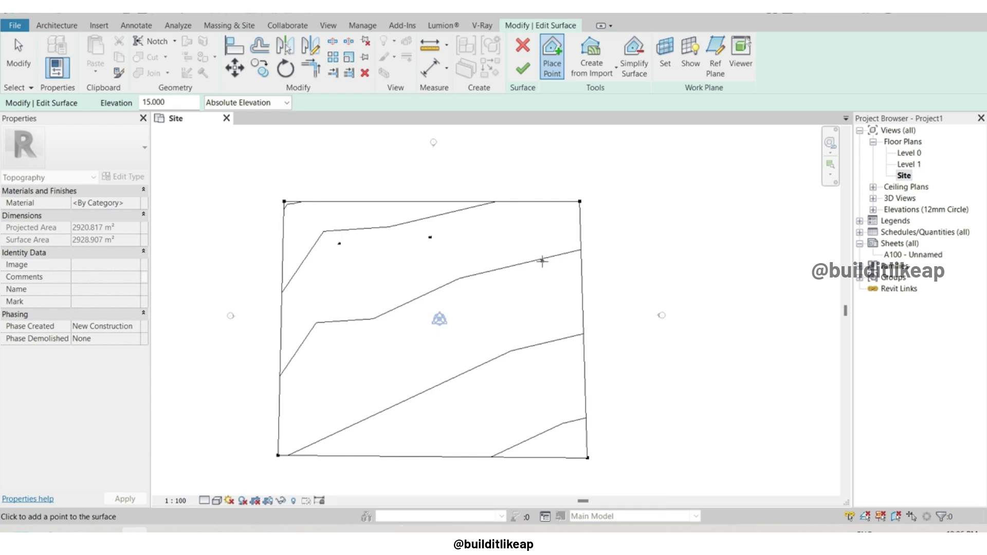
left_click(541, 277)
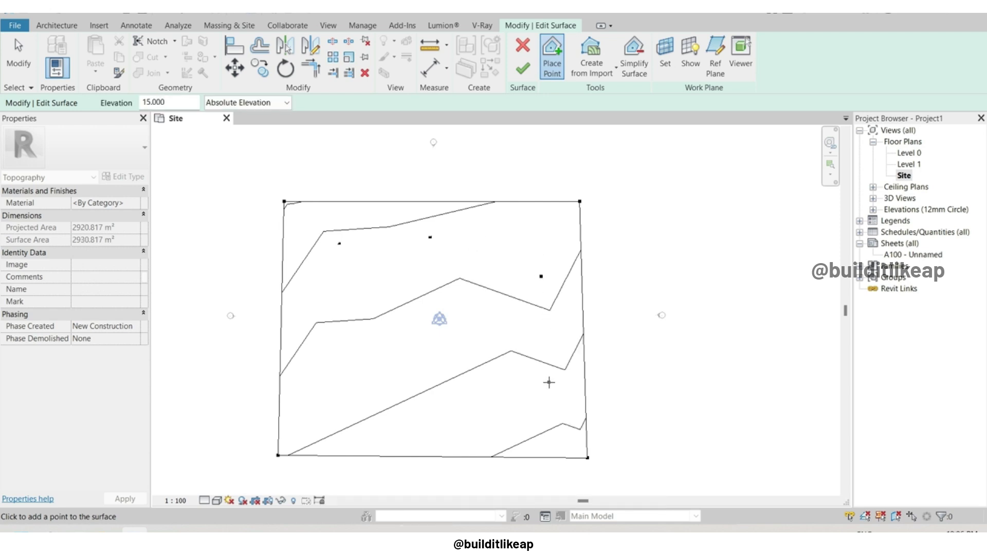
Add a 12-foot point and a 9-foot point in the lower area
left_click_drag(173, 105, 96, 103)
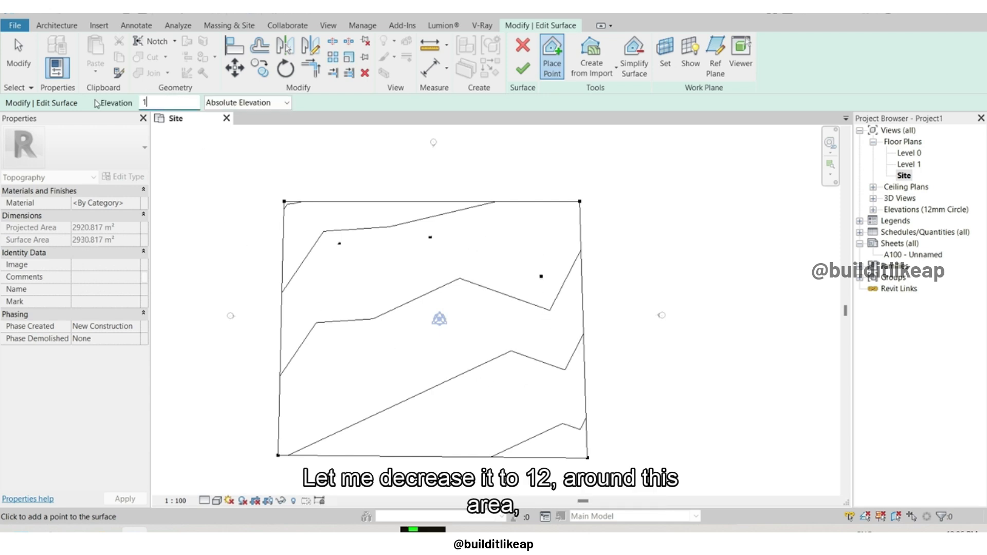
type("12")
key("Return")
left_click(520, 405)
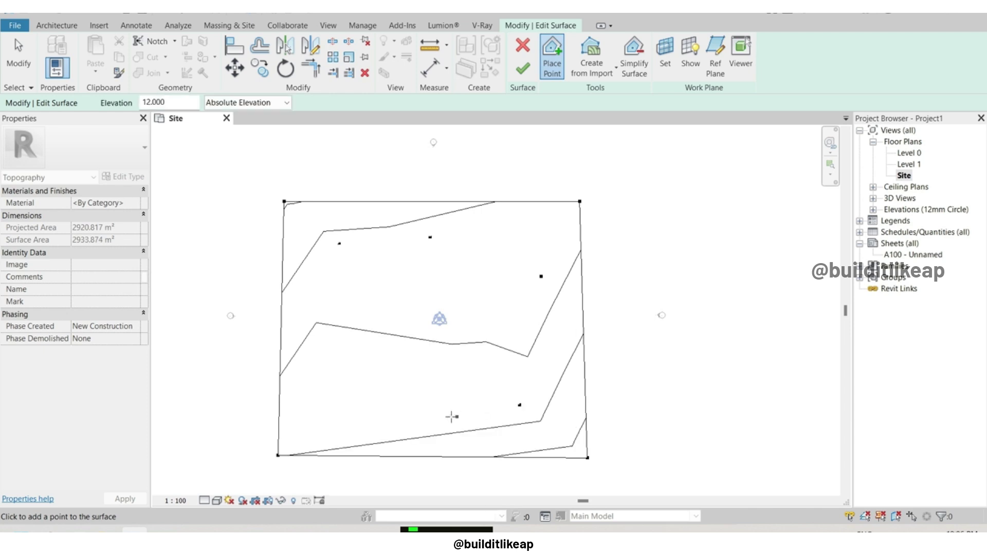
left_click_drag(175, 102, 113, 105)
type("9")
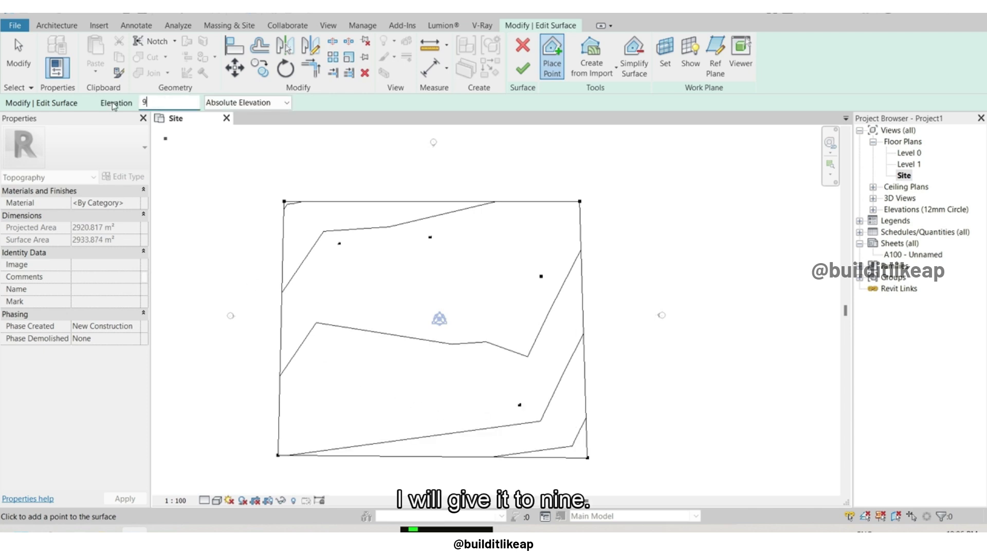
left_click(383, 411)
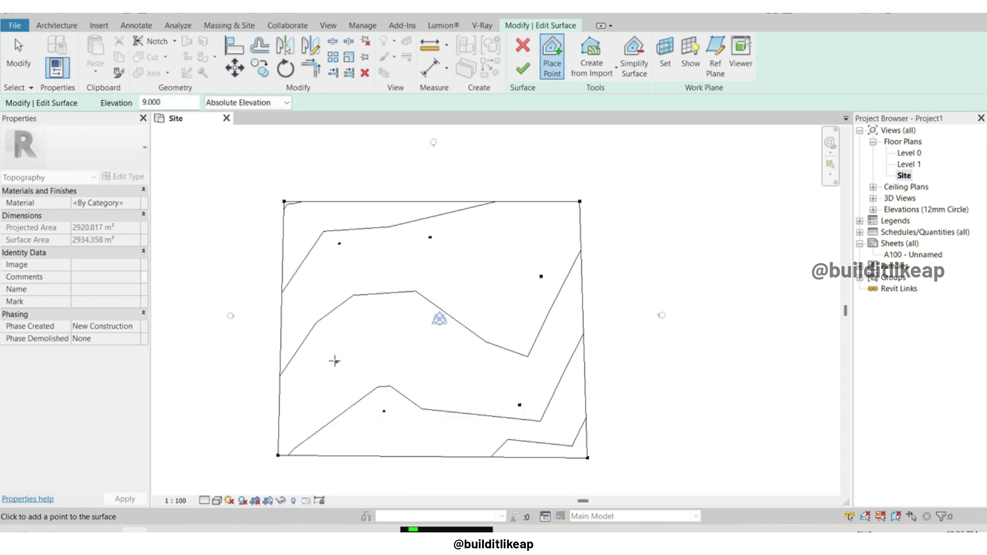
Place two 5-foot points on the left side of the surface
left_click_drag(164, 102, 127, 102)
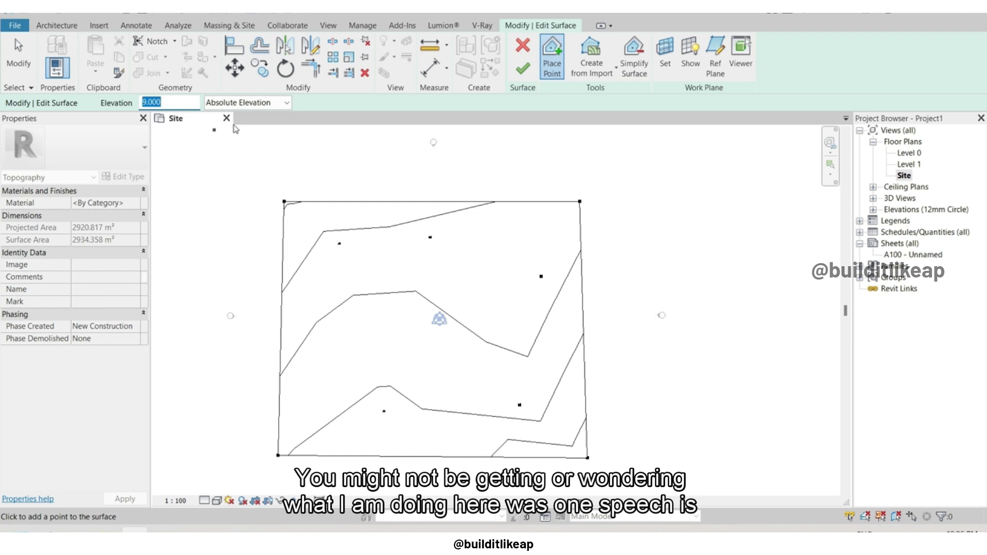
type("5")
left_click(308, 321)
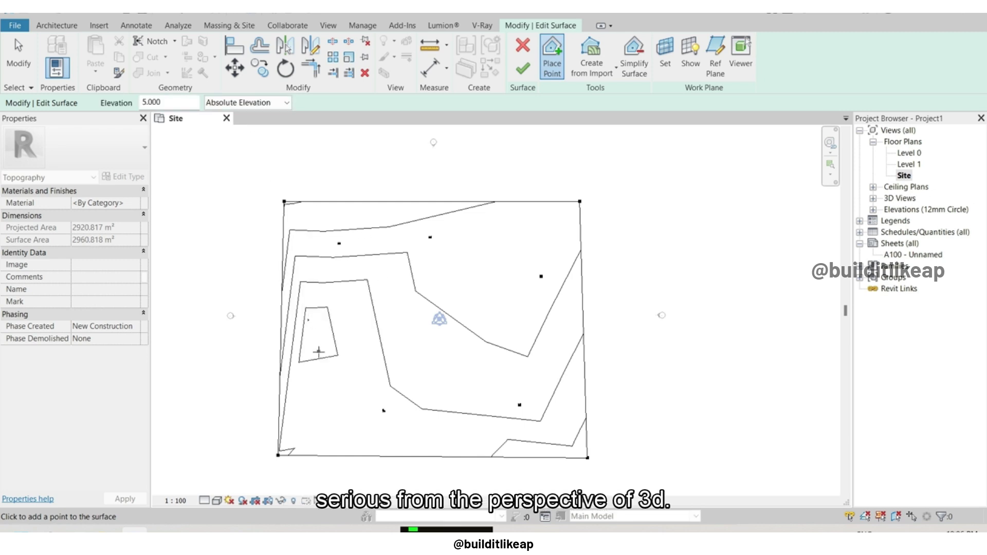
left_click(341, 395)
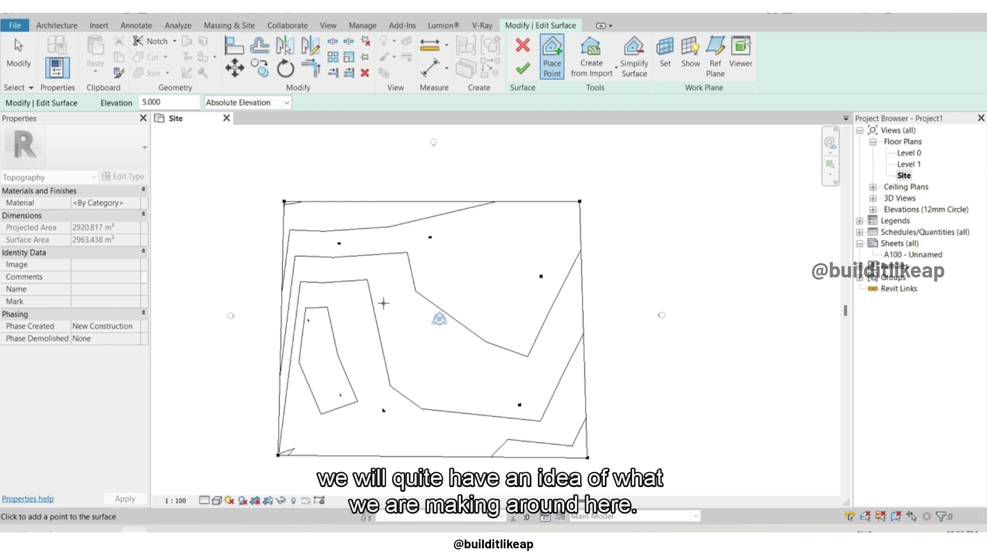
Place four 14-foot points around the surface centre and stop placing points
left_click_drag(173, 103, 89, 105)
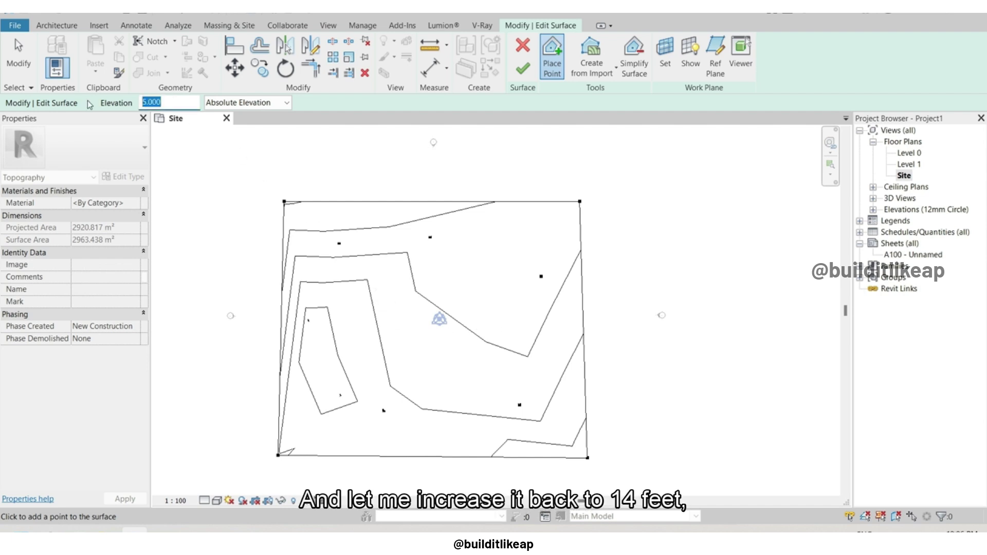
type("14")
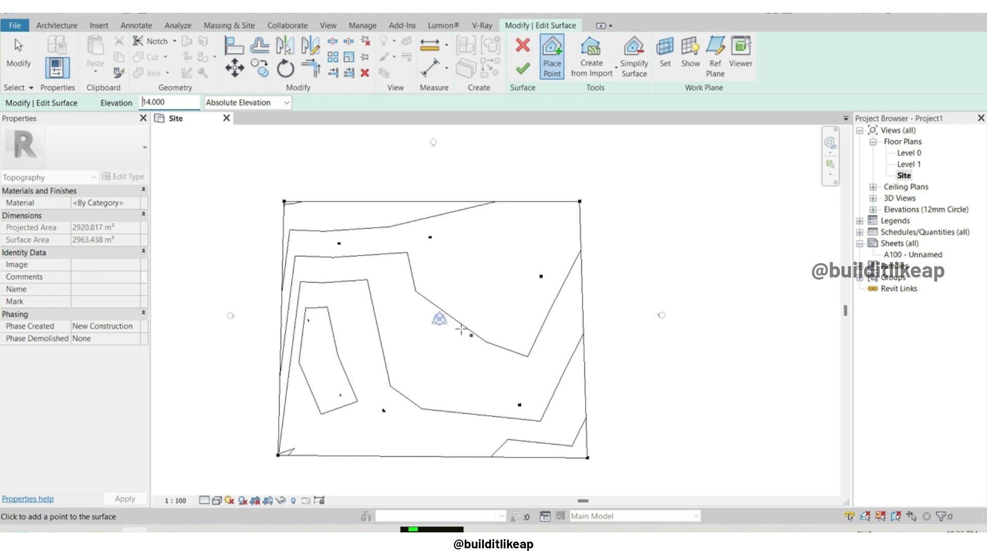
left_click(389, 298)
left_click(436, 294)
left_click(453, 344)
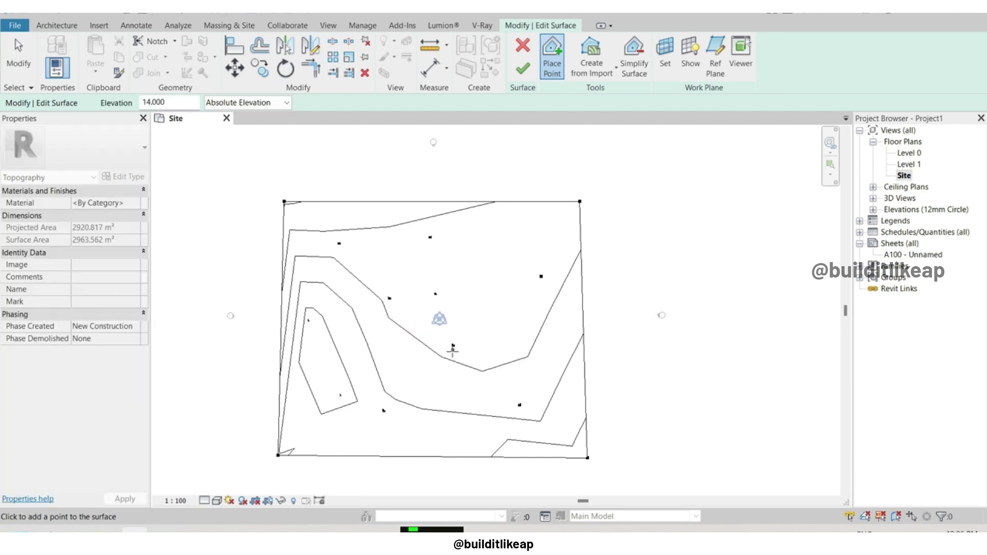
left_click(400, 357)
left_click(20, 57)
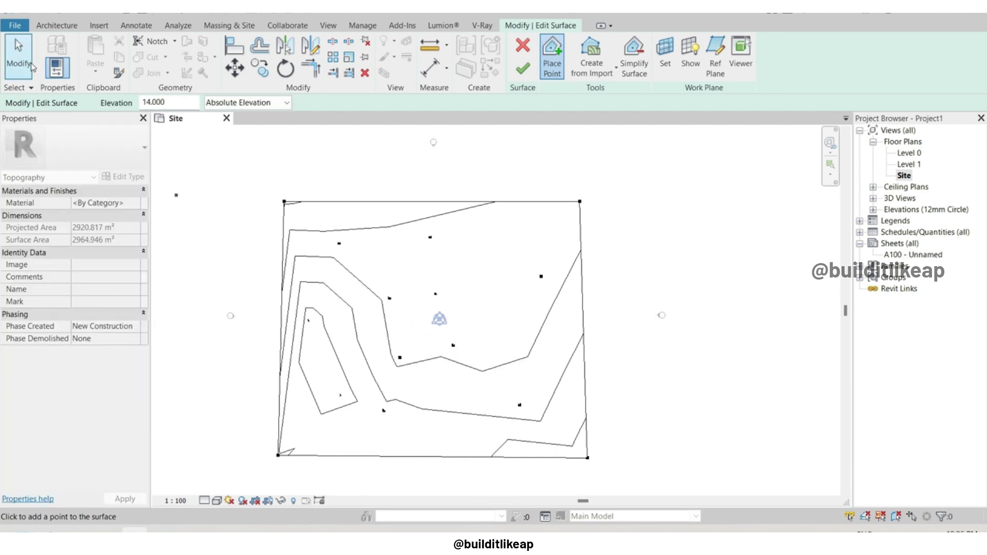
Finish the toposurface and orbit it in the default 3D view
left_click(523, 68)
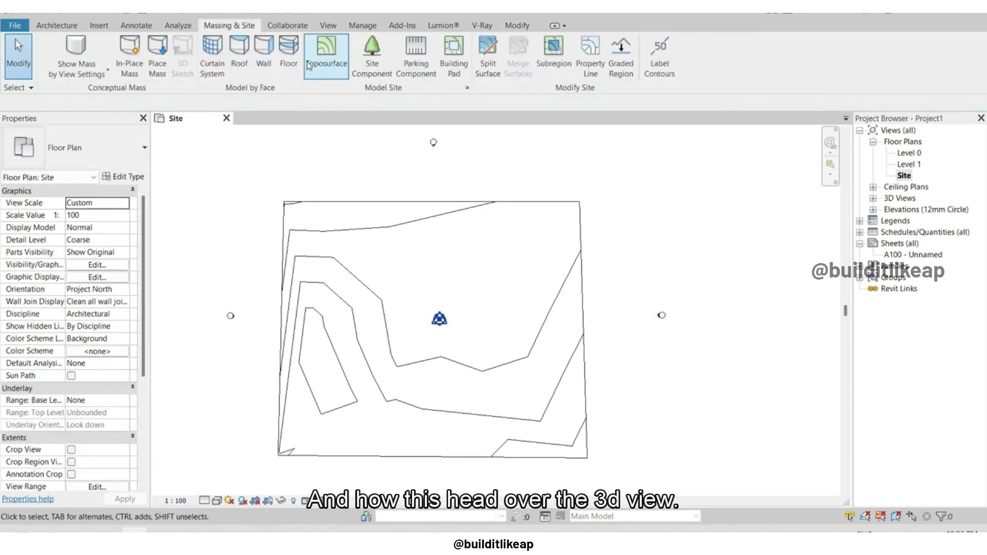
left_click(306, 14)
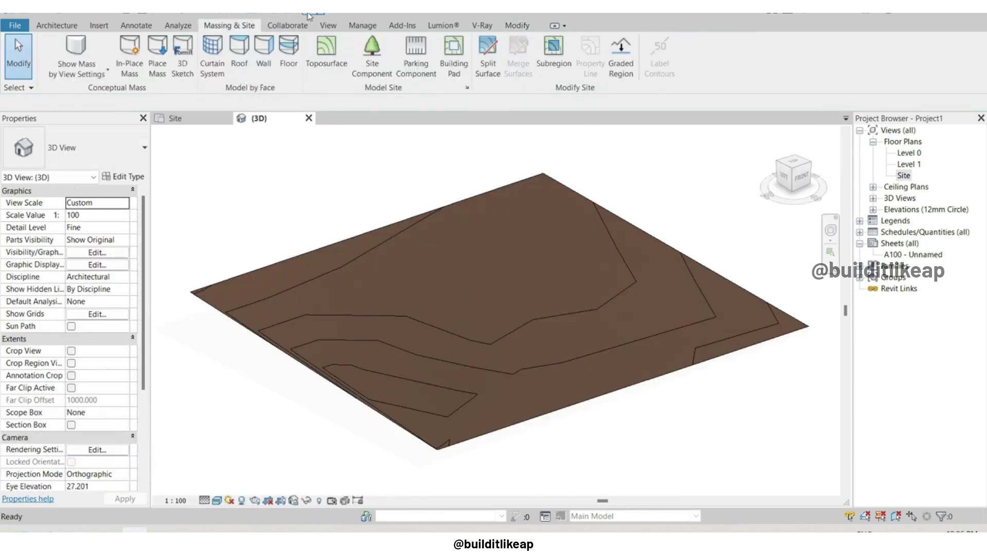
middle_click_drag(496, 327, 613, 226, "shift")
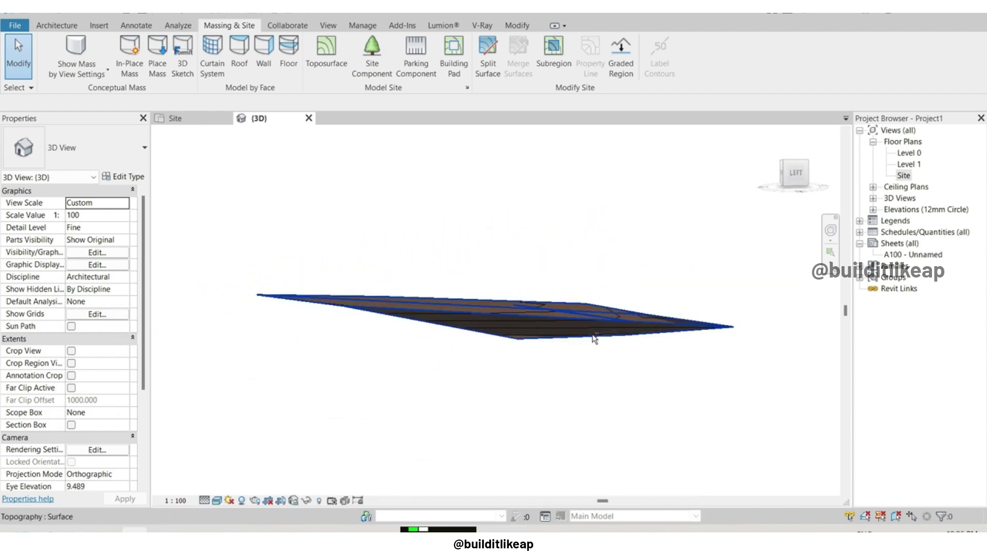
middle_click_drag(594, 342, 535, 425, "shift")
left_click(790, 168)
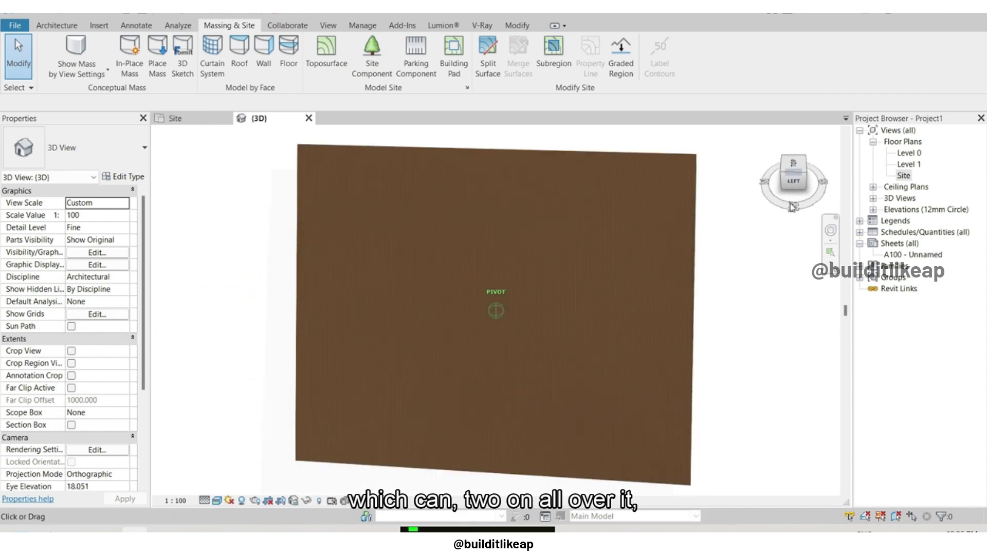
middle_click_drag(790, 168, 710, 139, "shift")
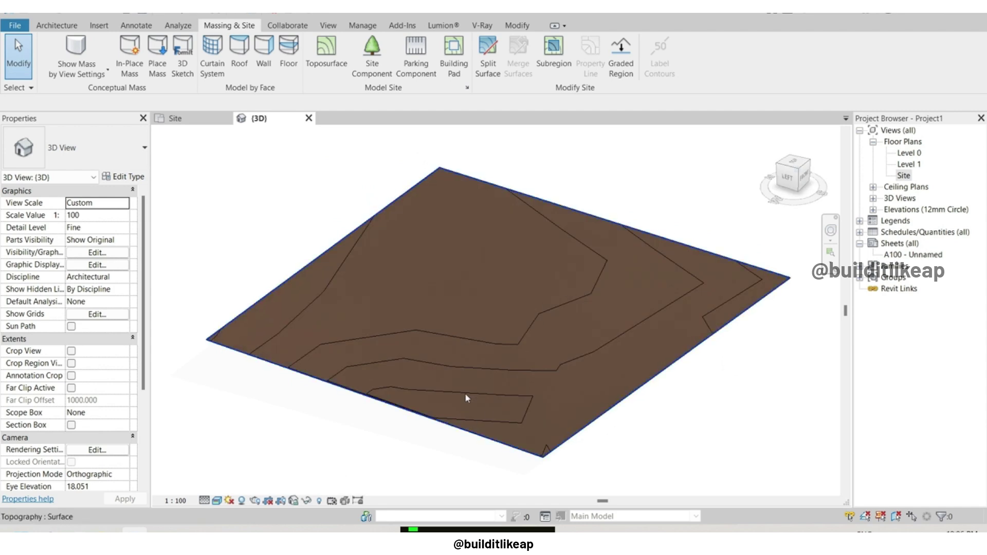
Switch the 3D view to Shaded and orbit to inspect the terrain's edges
left_click(218, 502)
left_click(267, 460)
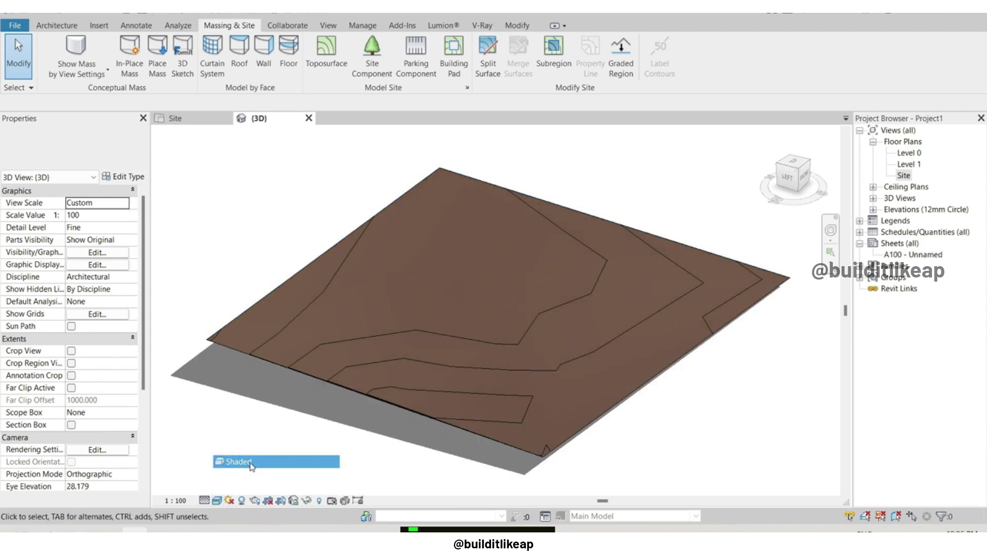
scroll(607, 286, "up", 2)
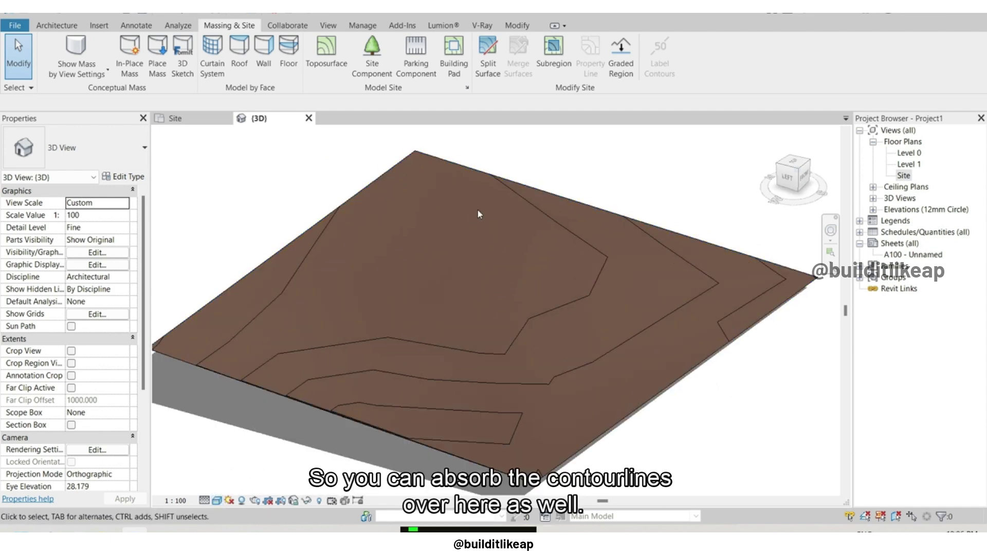
mouse_move(550, 325)
middle_mouse_down("shift")
mouse_move(466, 323)
mouse_move(323, 383)
middle_mouse_up("shift")
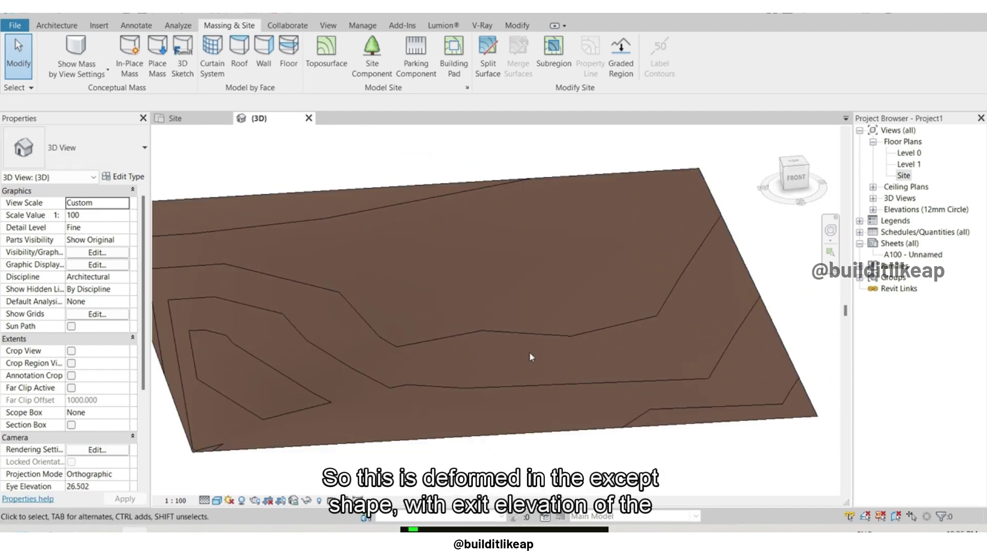
mouse_move(471, 397)
middle_mouse_down("shift")
mouse_move(487, 335)
mouse_move(540, 304)
mouse_move(541, 273)
mouse_move(480, 262)
mouse_move(577, 388)
middle_mouse_up("shift")
left_click(571, 263)
mouse_move(570, 263)
middle_mouse_down("shift")
mouse_move(588, 330)
mouse_move(489, 393)
middle_mouse_up("shift")
left_click(572, 427)
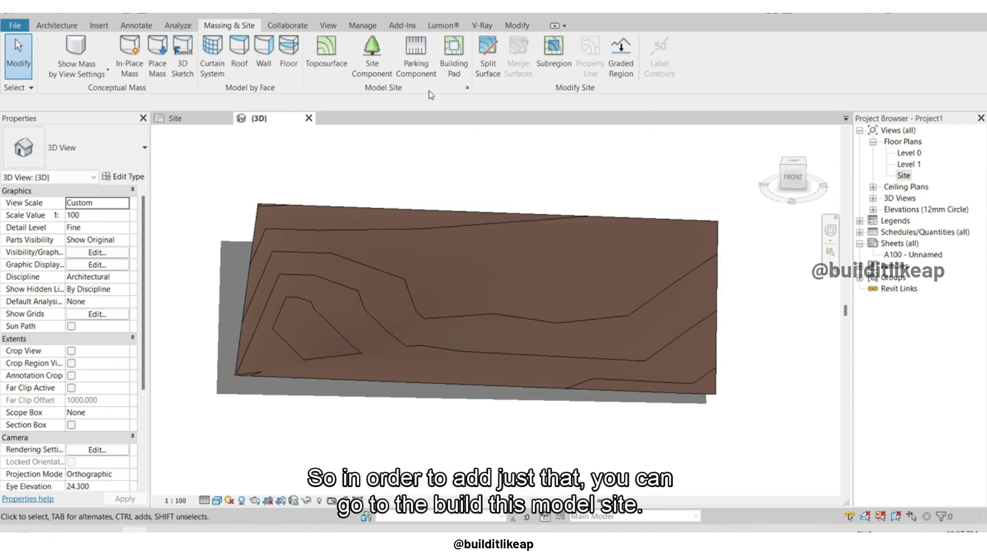
Set the Site Settings main contour interval to 5 (16.404 ft) and review the terrain
left_click(467, 89)
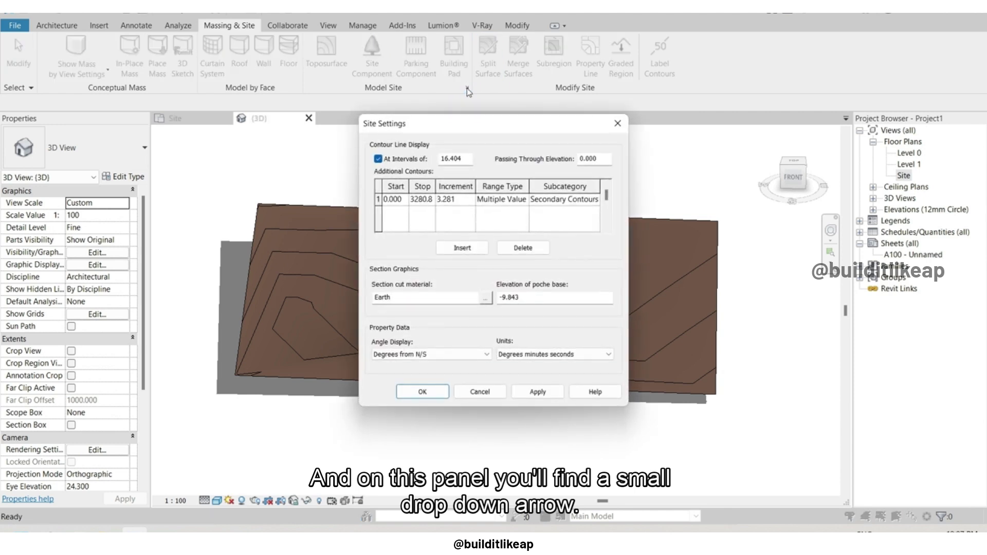
left_click(617, 123)
left_click(467, 89)
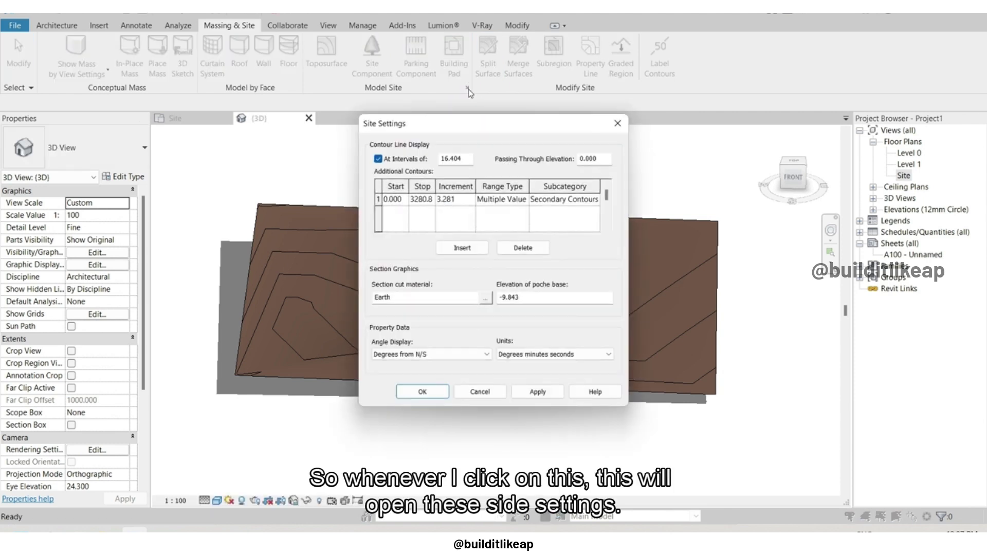
left_click_drag(499, 132, 442, 132)
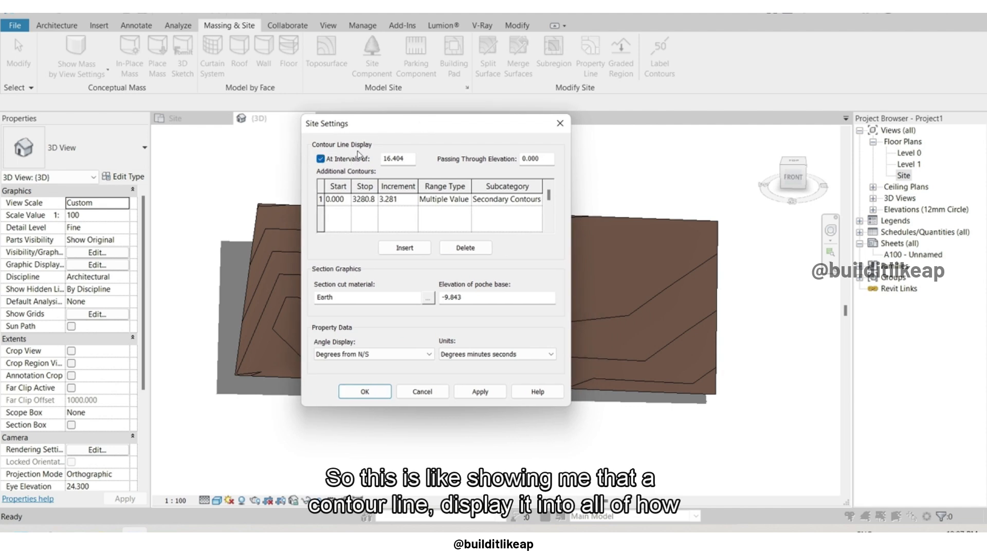
double_click(412, 160)
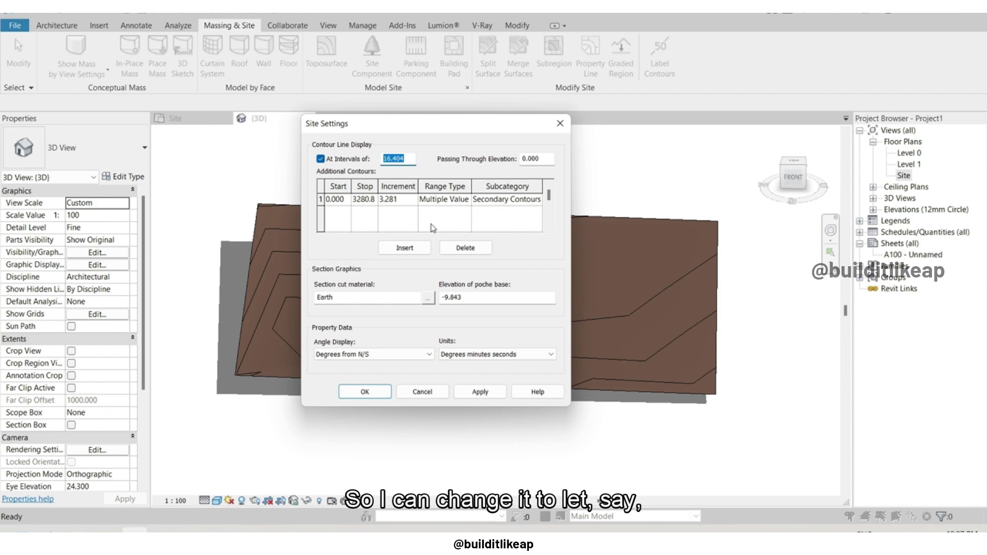
type("5")
key("Return")
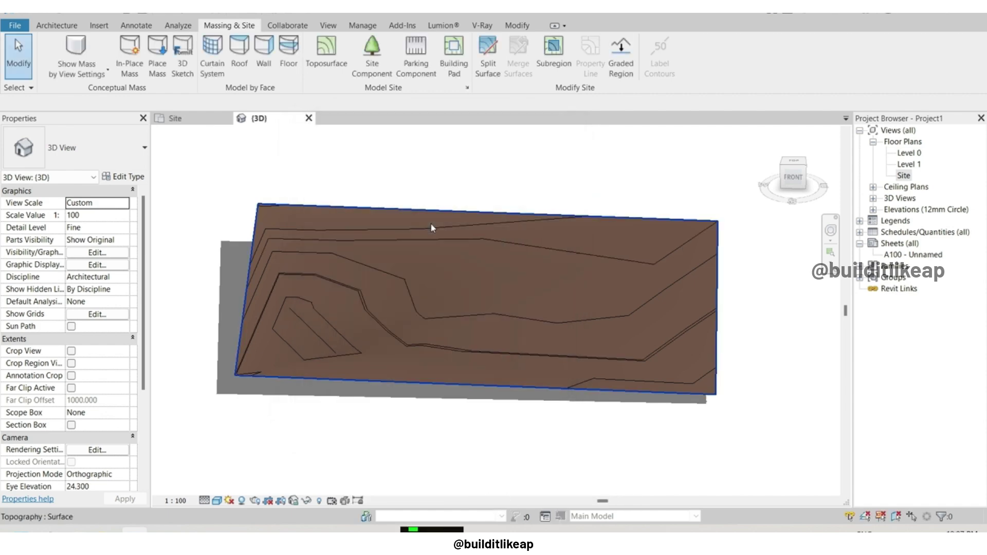
key("Escape")
mouse_move(797, 177)
left_mouse_down()
mouse_move(800, 192)
mouse_move(371, 341)
left_mouse_up()
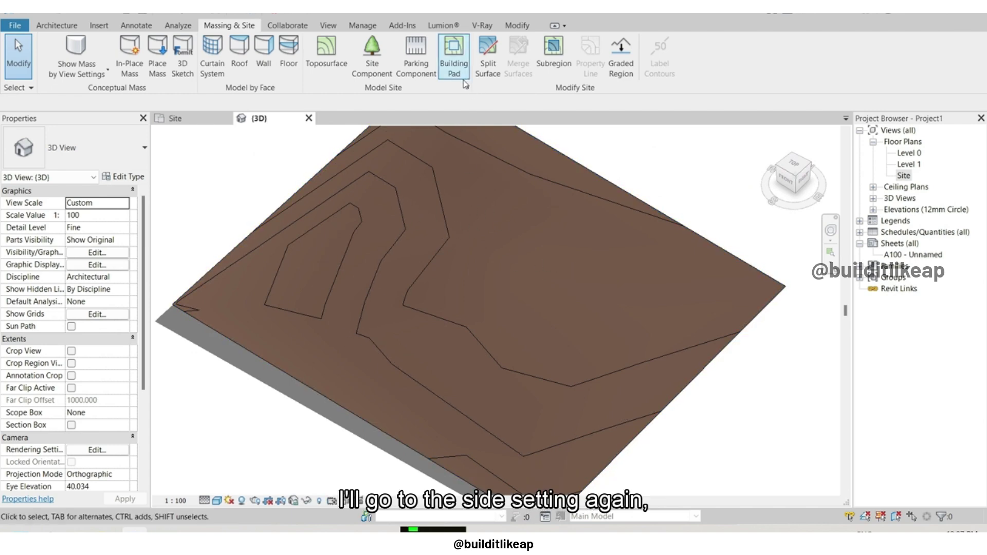
Set Additional Contours to increment 2 starting at -1000 in Site Settings and apply
left_click(467, 89)
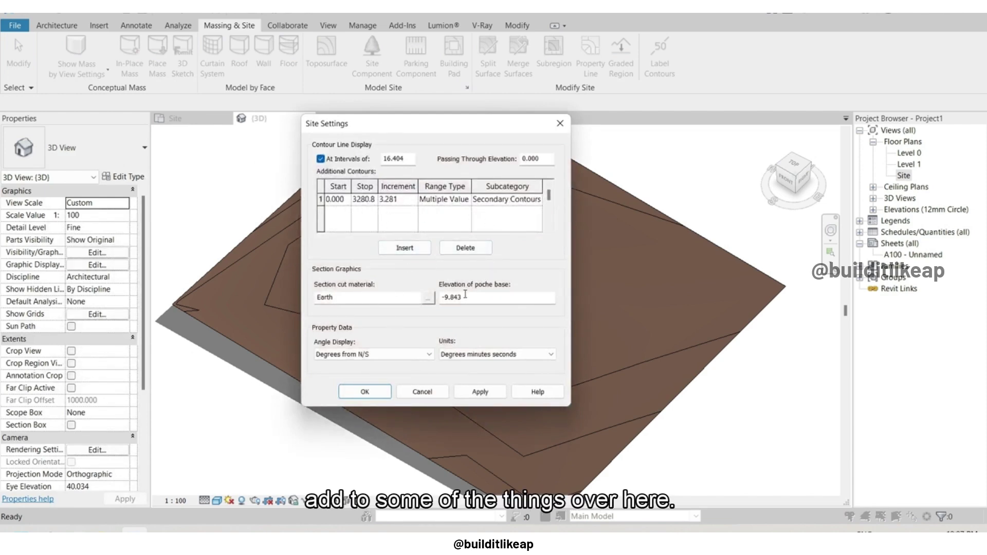
left_click(404, 200)
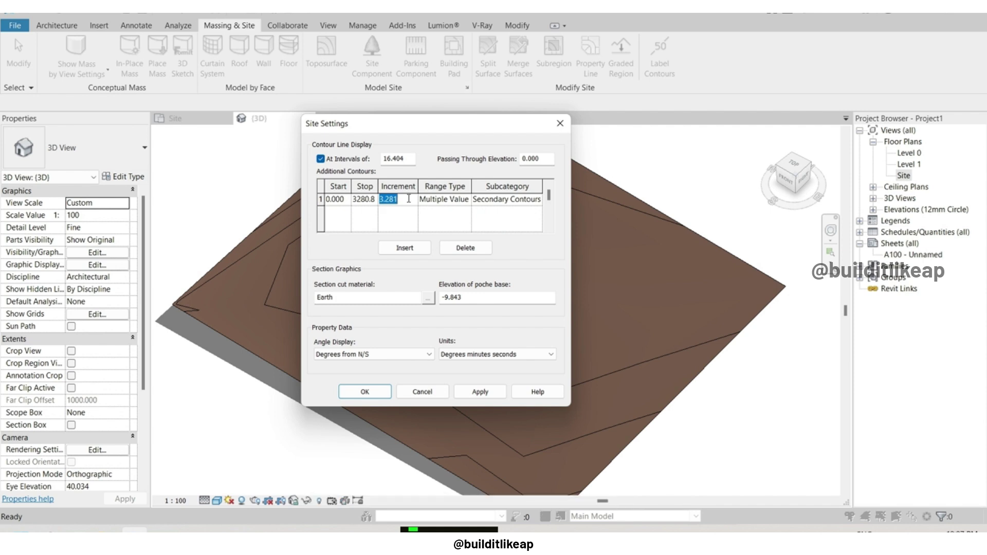
double_click(405, 201)
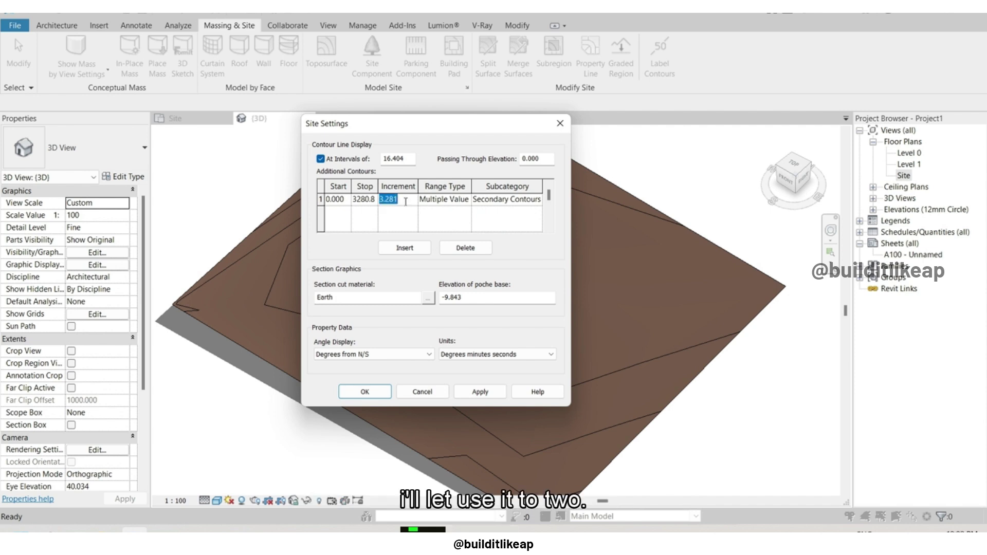
type("2")
key("Tab")
left_click(375, 202)
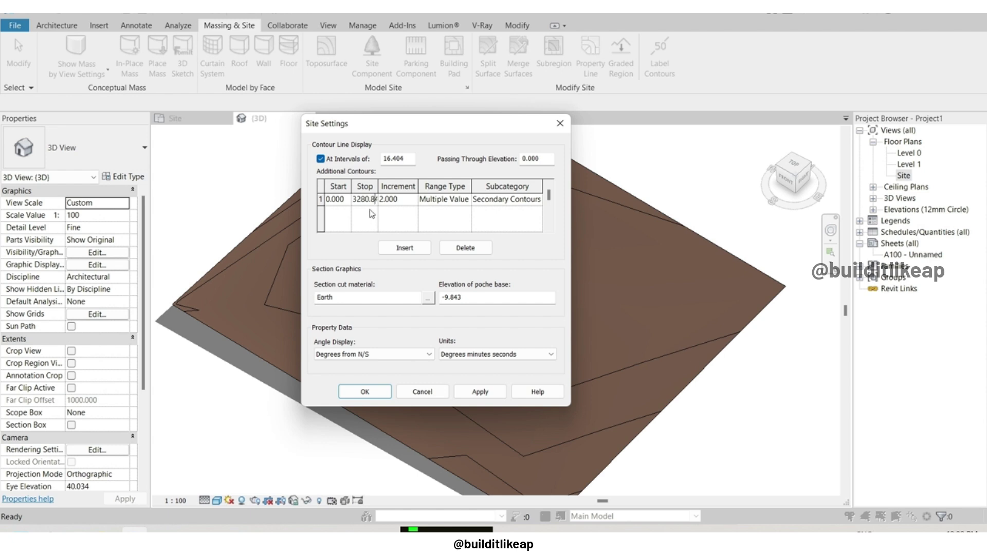
left_click(346, 205)
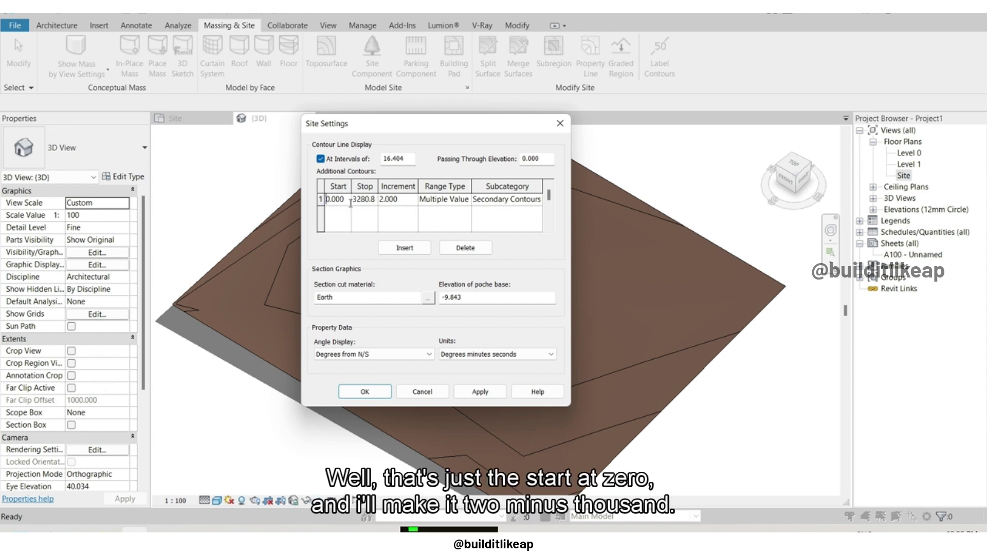
left_click_drag(344, 200, 315, 206)
type("-")
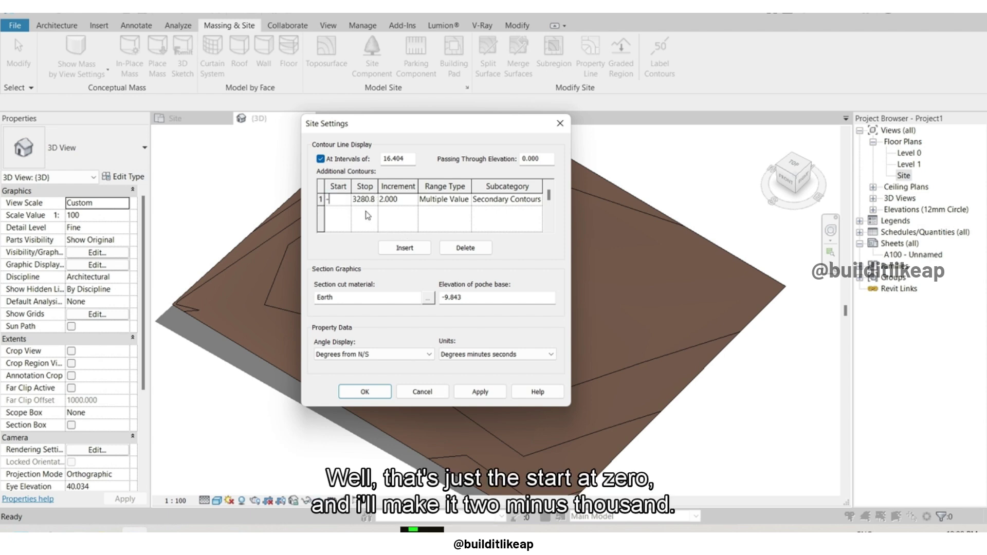
type("1000")
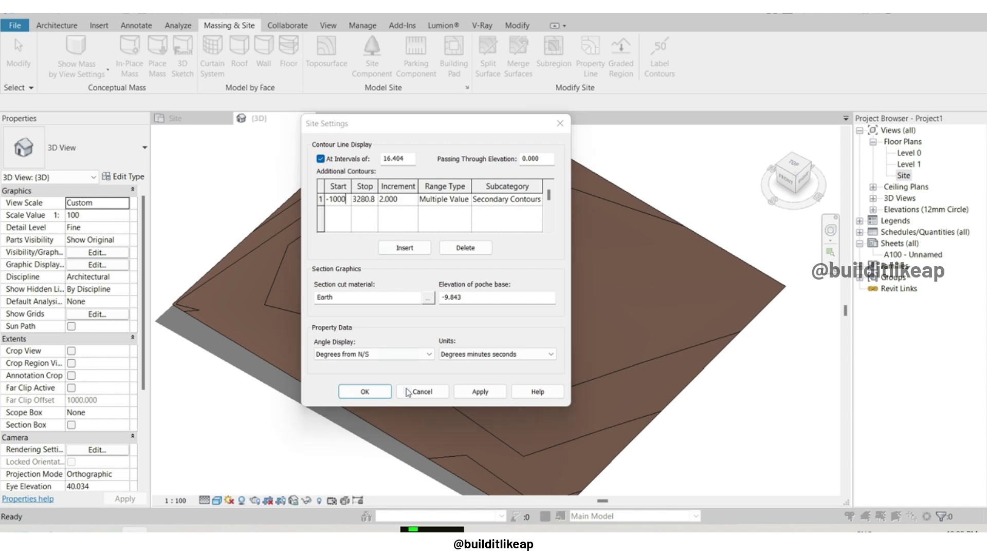
left_click(480, 391)
left_click(382, 390)
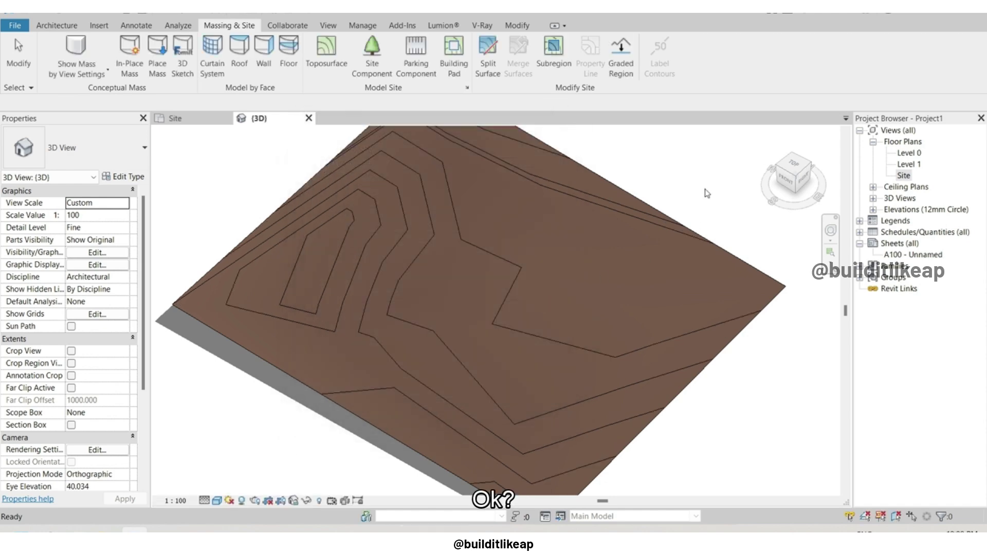
mouse_move(794, 177)
left_mouse_down()
mouse_move(822, 152)
mouse_move(802, 169)
left_mouse_up()
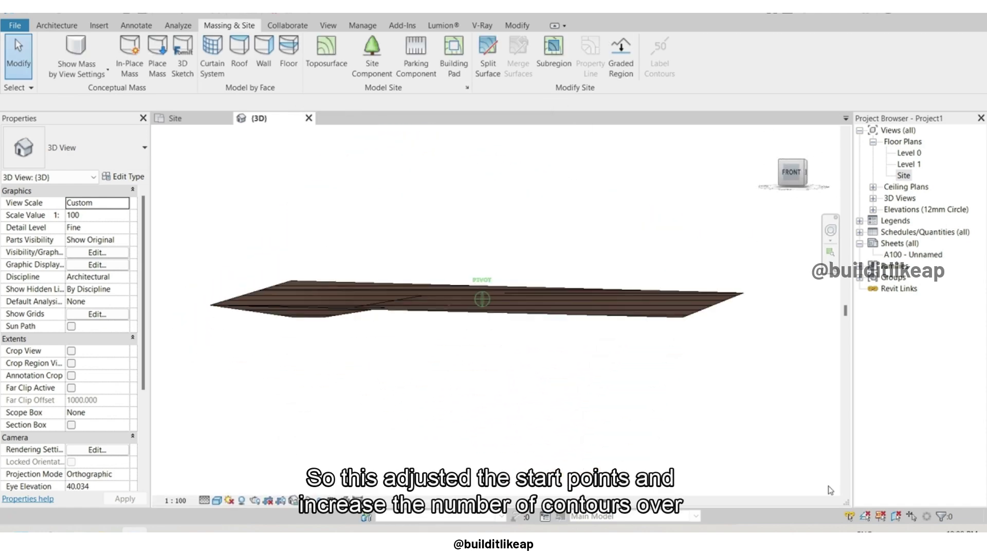
Turn the 3D view to top, then switch to the Site plan and select the toposurface
scroll(494, 254, "down", 2)
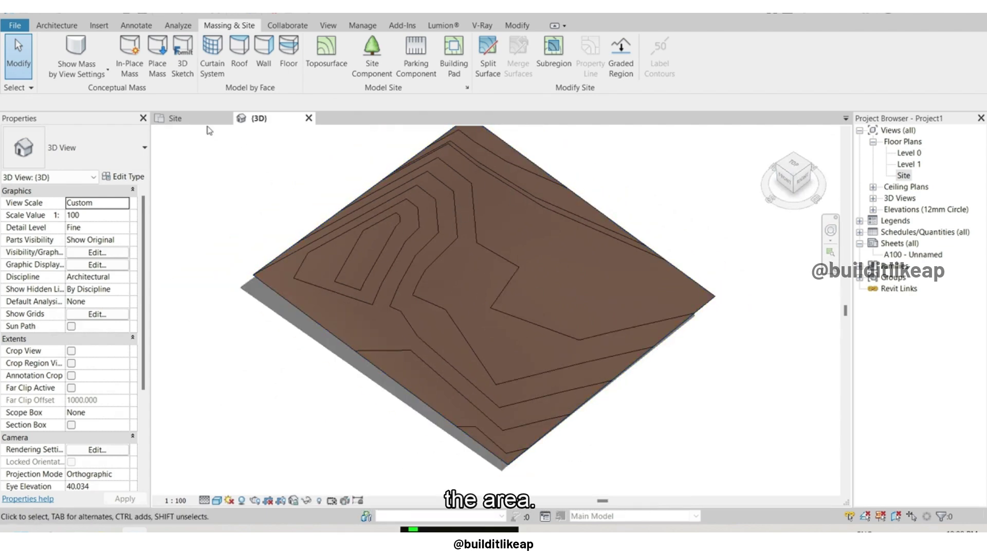
key("ctrl+Tab")
scroll(483, 314, "down", 1)
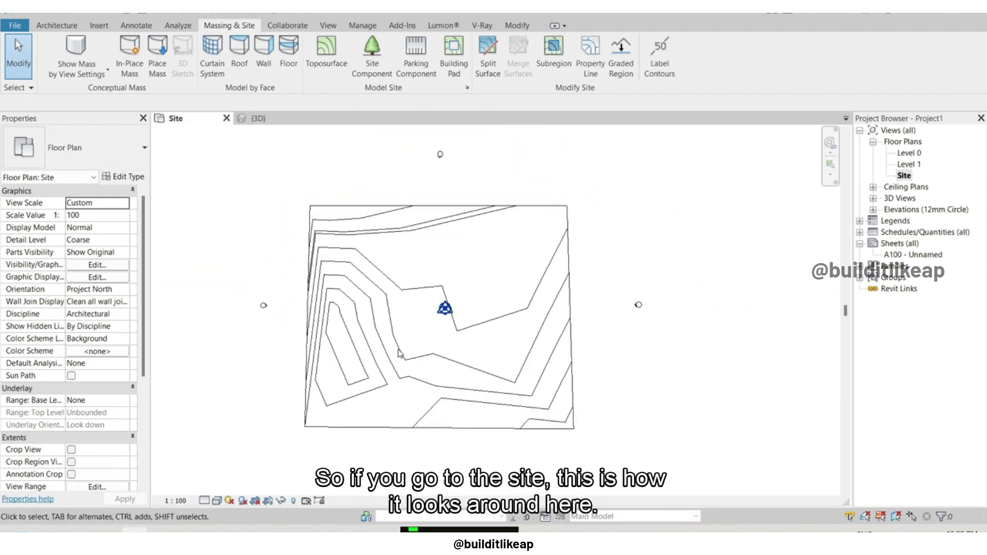
left_click(257, 118)
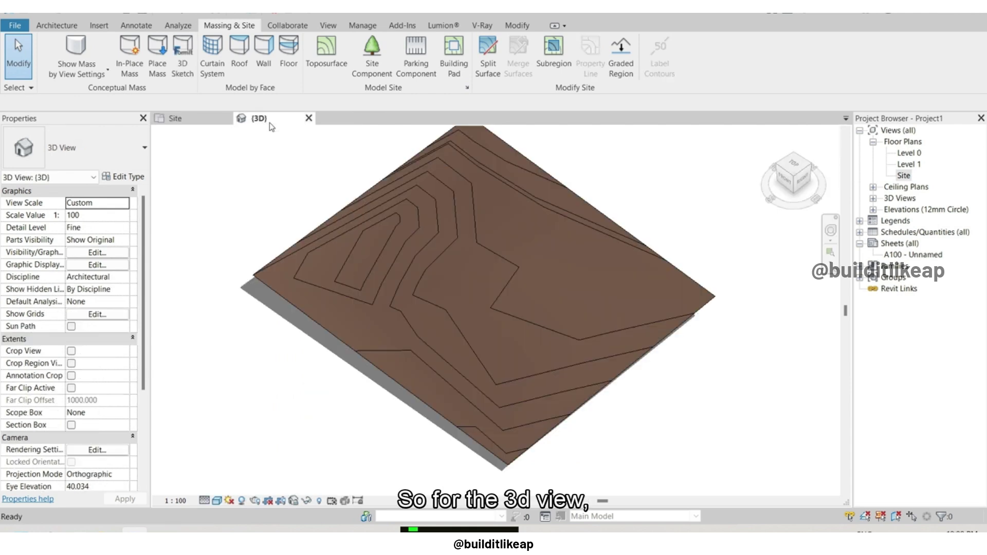
left_click_drag(796, 184, 833, 146)
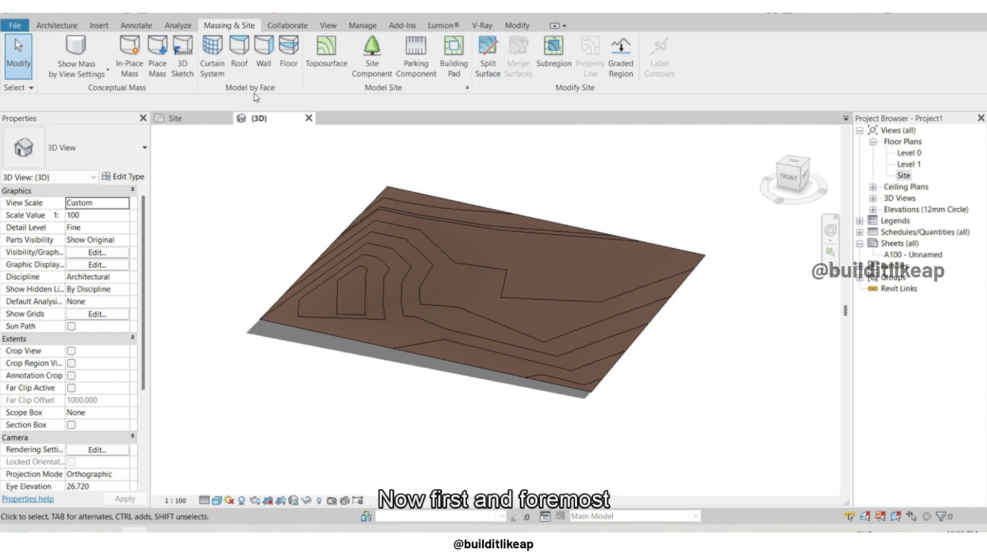
left_click(793, 161)
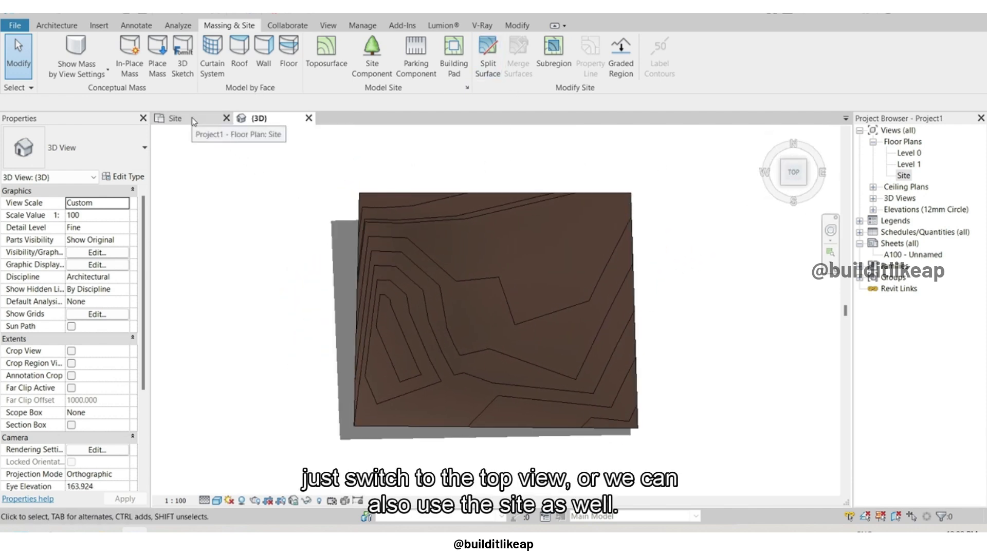
left_click(194, 121)
scroll(457, 318, "up", 1)
scroll(457, 318, "up", 1)
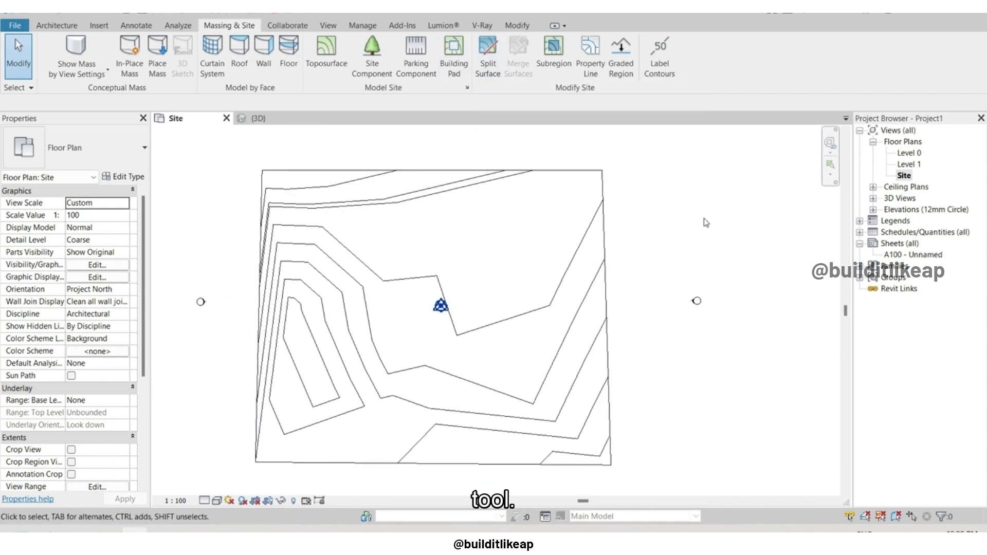
left_click(287, 295)
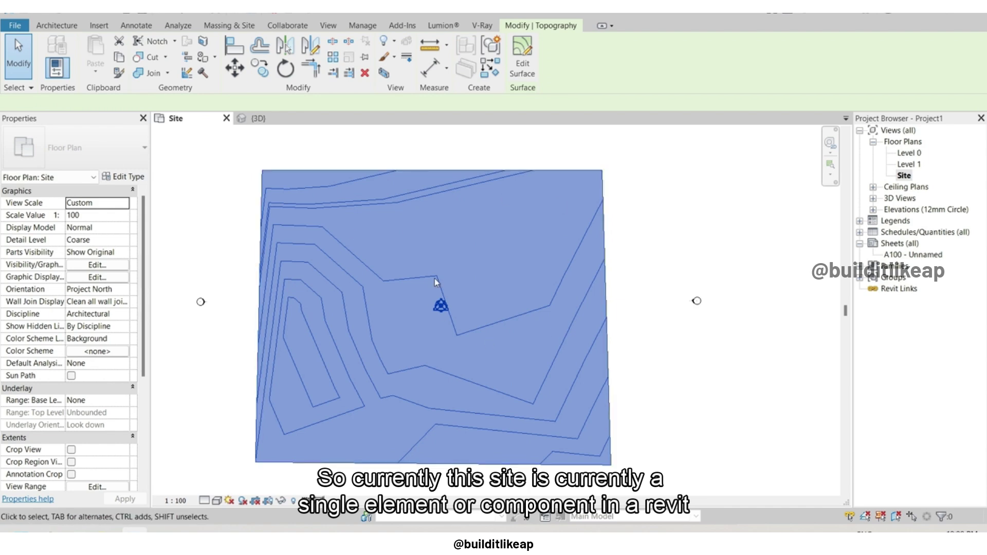
Pick the toposurface for Split Surface and sketch a two-segment line from top to bottom edge
left_click(621, 214)
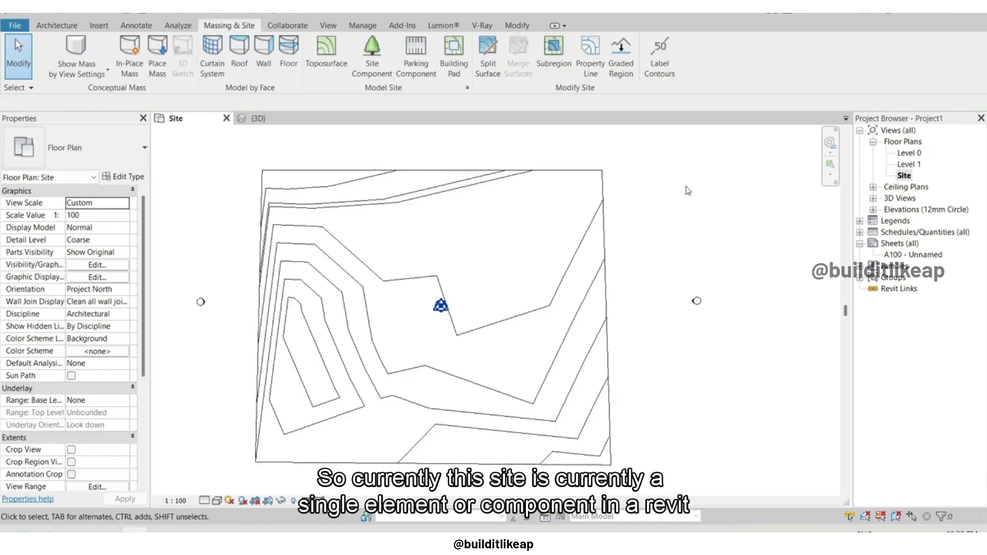
left_click(489, 70)
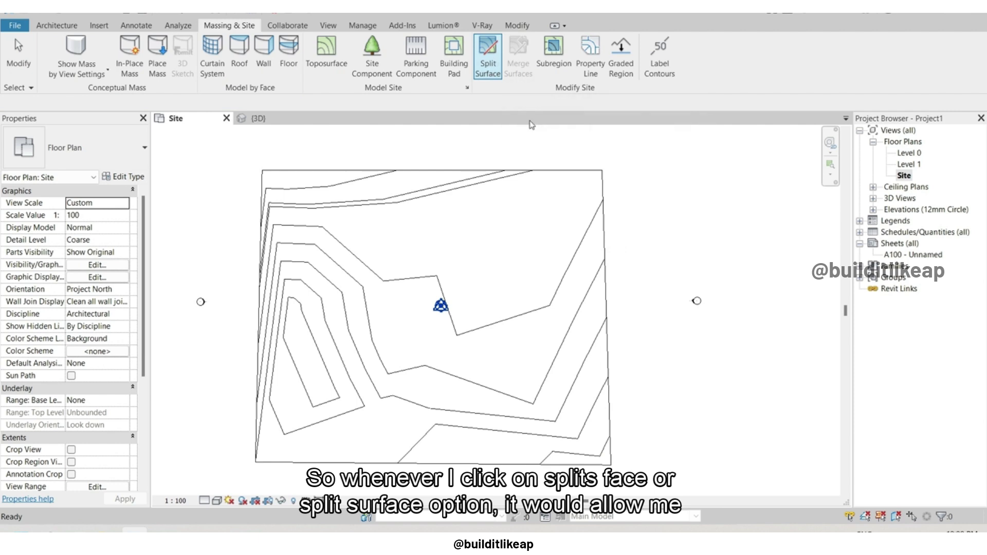
left_click(483, 58)
left_click(485, 58)
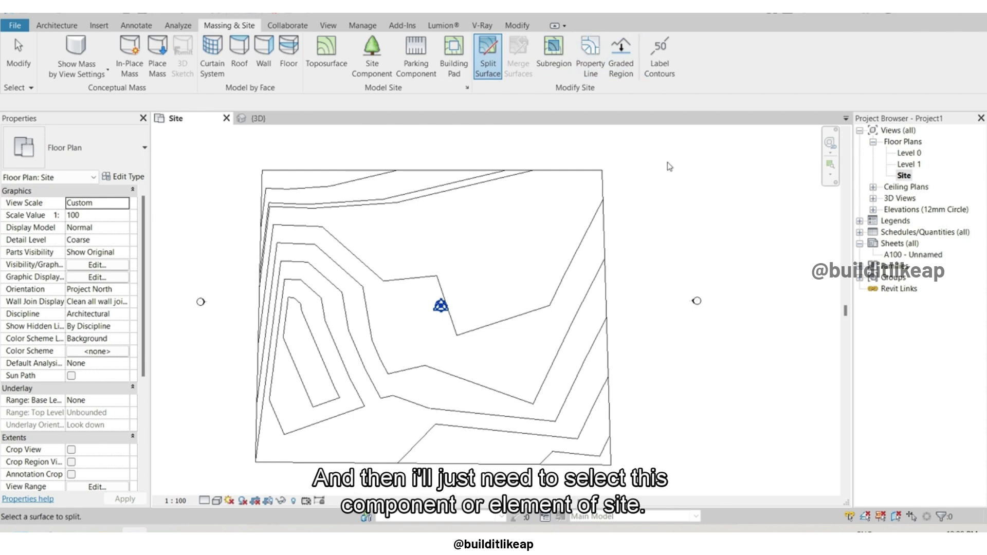
left_click(393, 174)
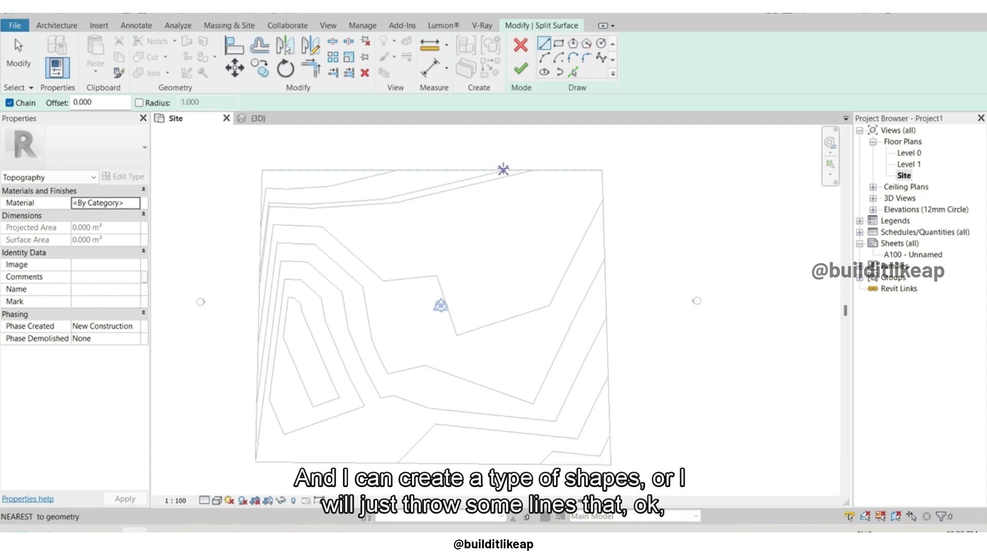
left_click(503, 169)
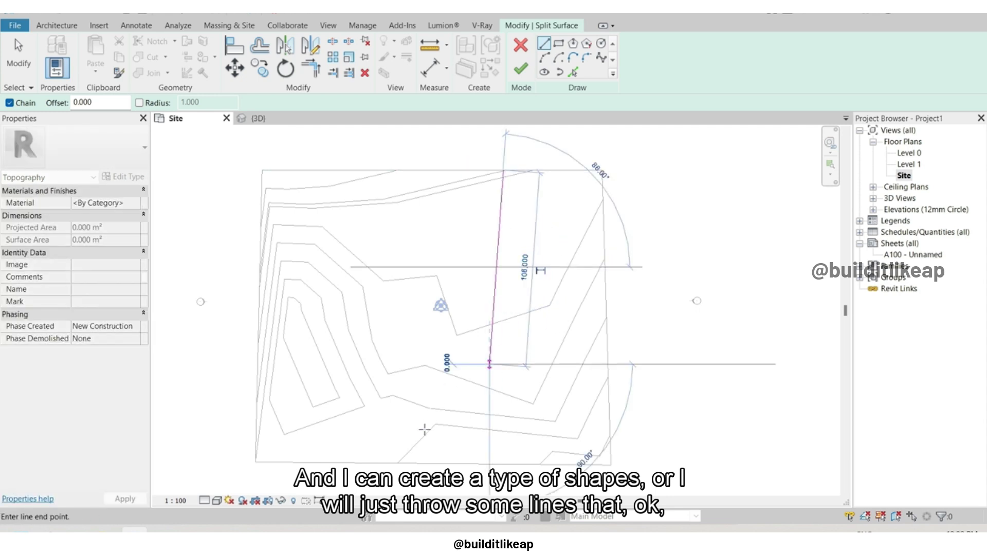
left_click(489, 364)
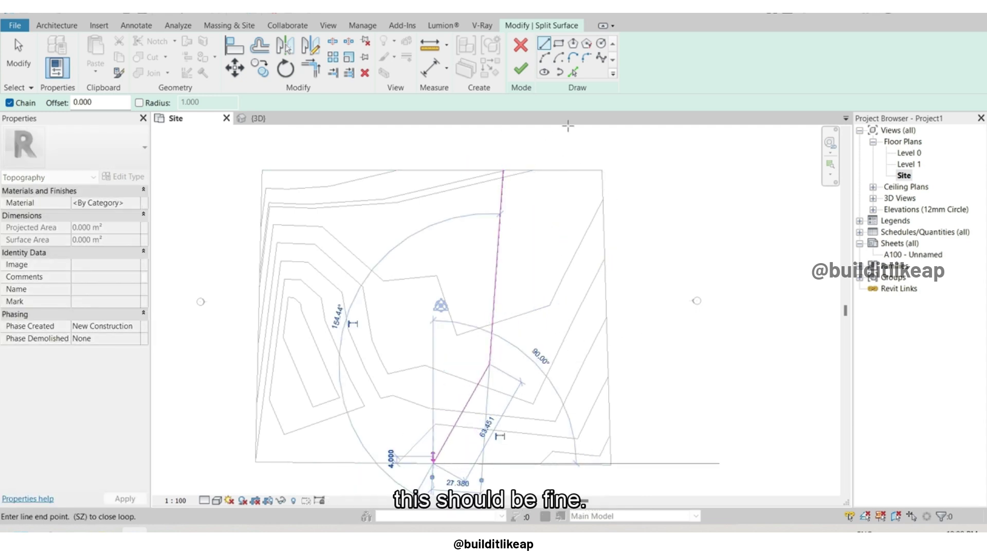
left_click(433, 459)
Finish the split and click the left and right pieces to confirm they are separate
left_click(520, 68)
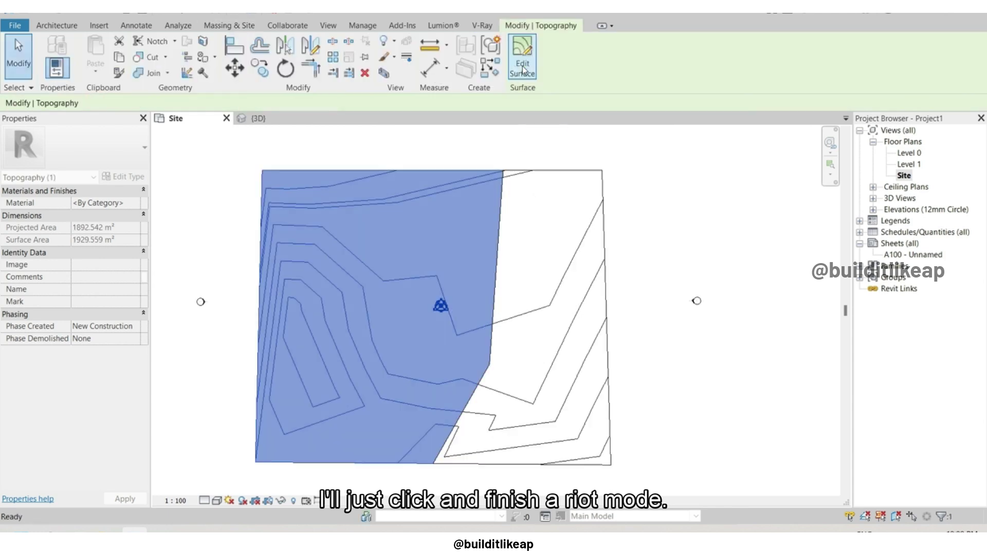
left_click(650, 193)
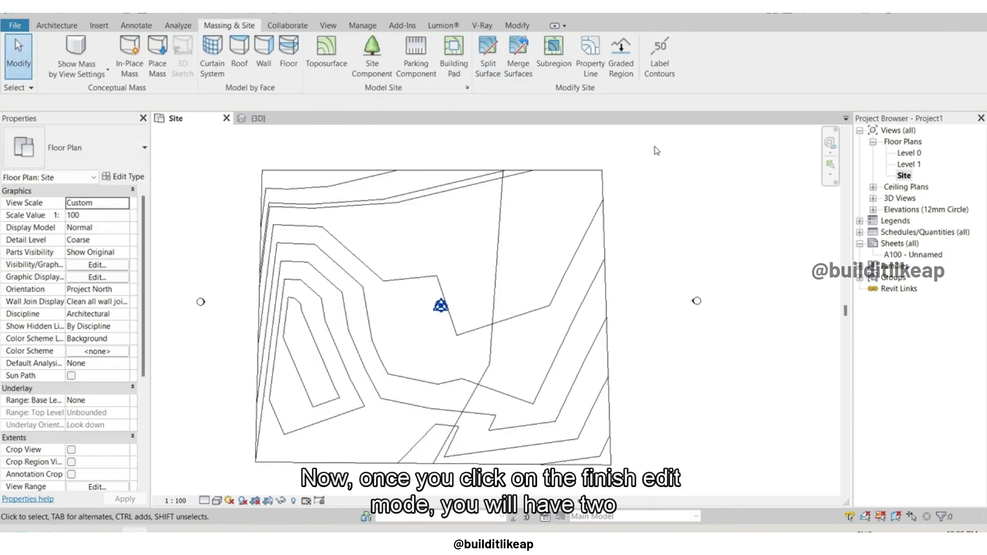
left_click(488, 169)
left_click(534, 171)
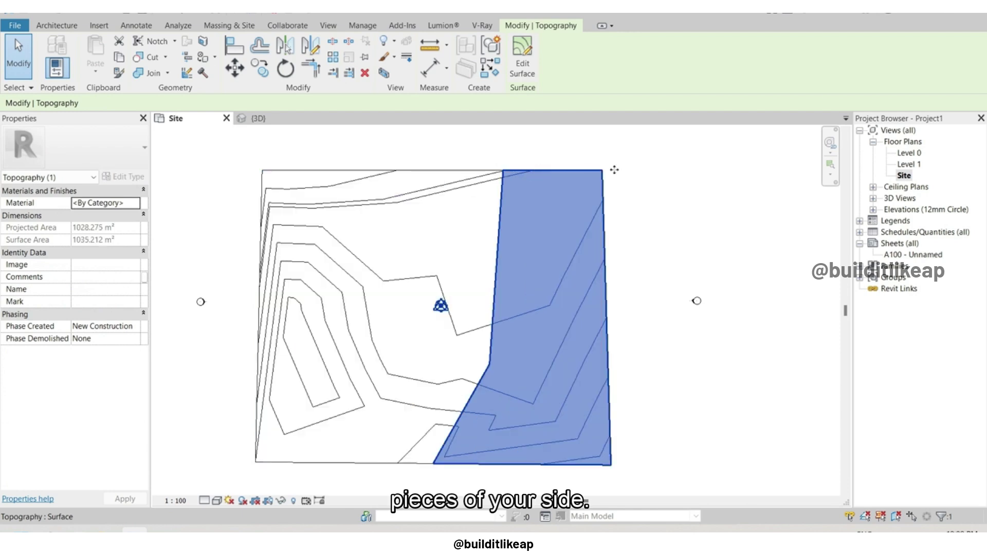
key("Escape")
In 3D, drag the right piece away to test the split, then undo the move
left_click(298, 119)
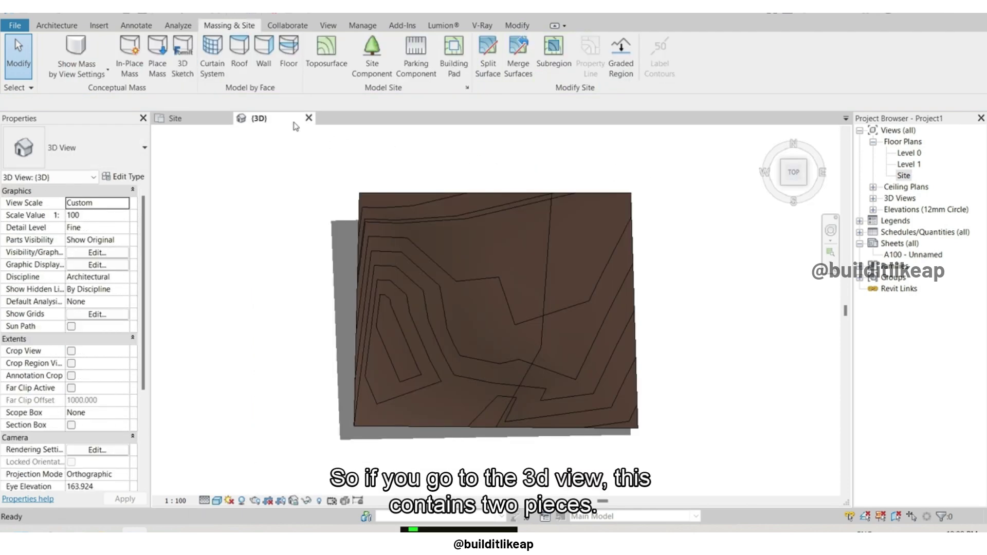
left_click(788, 177)
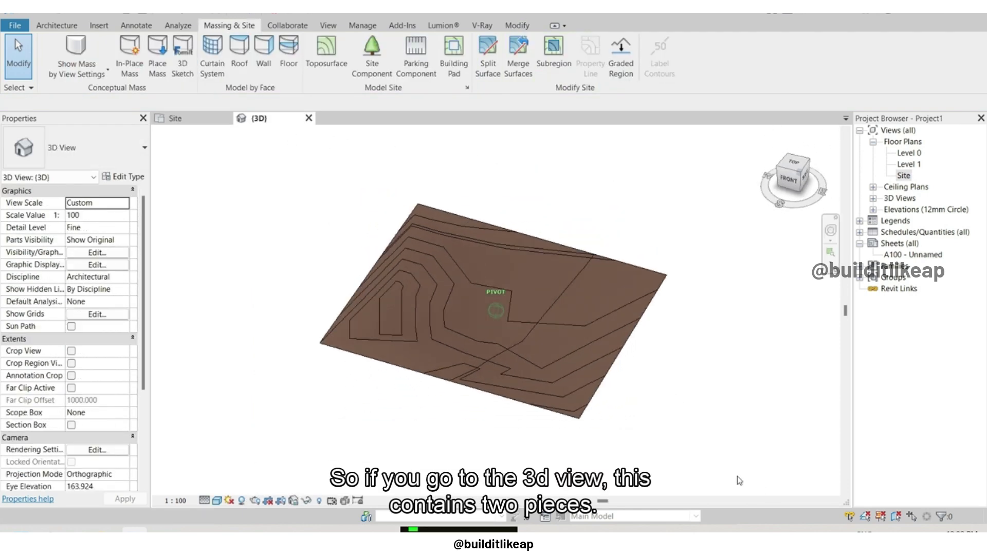
left_click(572, 404)
left_click_drag(571, 405, 719, 355)
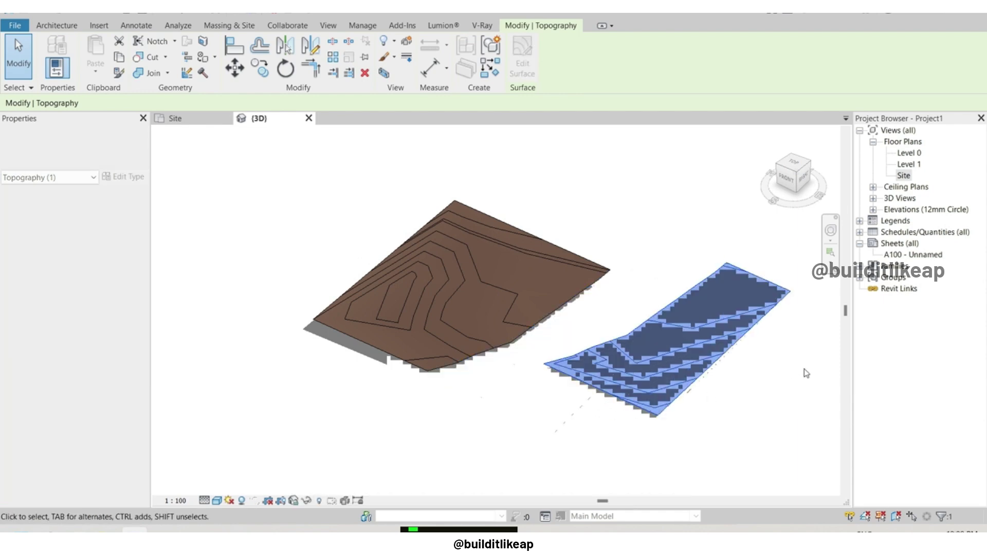
key("Escape")
scroll(598, 339, "up", 5)
scroll(597, 340, "down", 2)
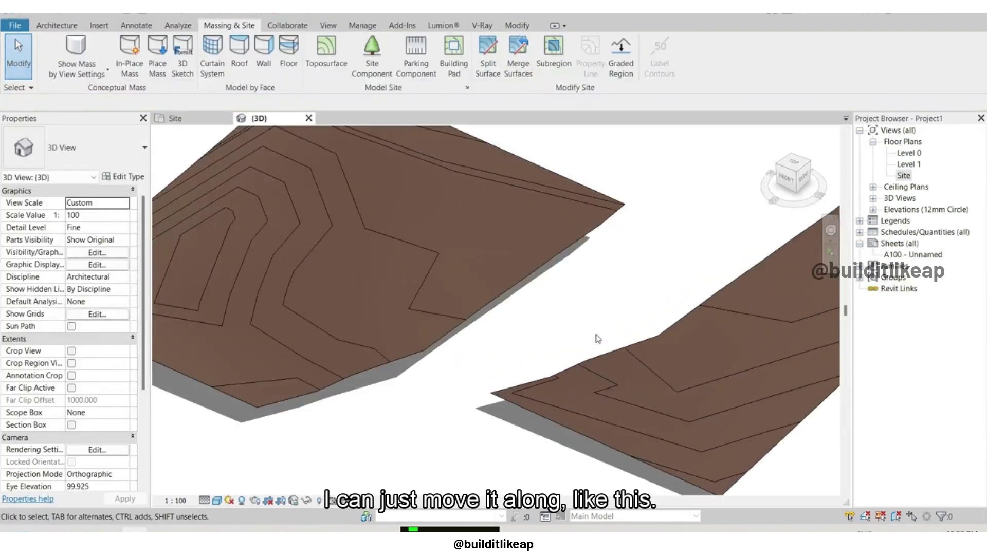
scroll(596, 337, "down", 2)
scroll(595, 333, "down", 3)
key("ctrl+z")
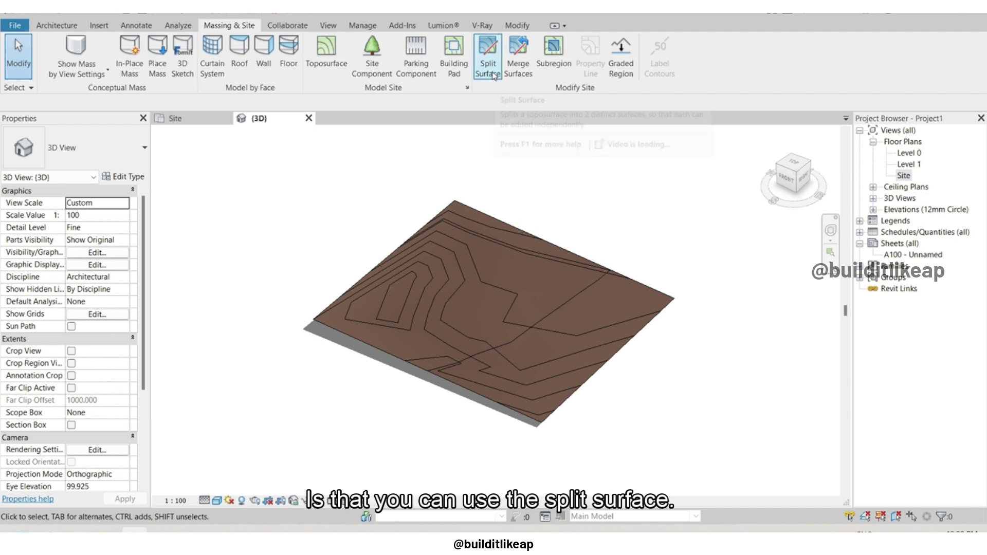
In the Site plan, split a narrow top-to-bottom rectangle out of the right-hand toposurface piece
scroll(526, 313, "up", 2)
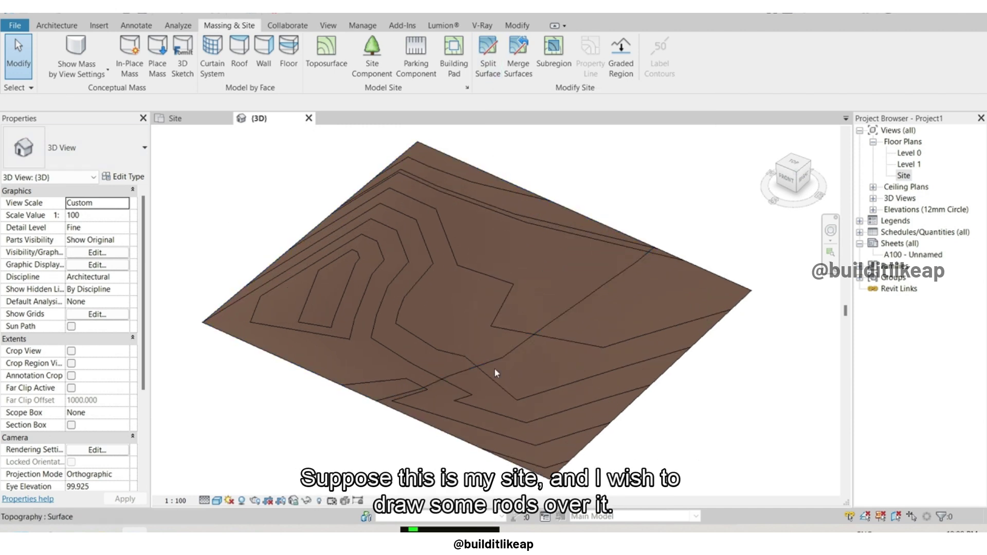
left_click(170, 119)
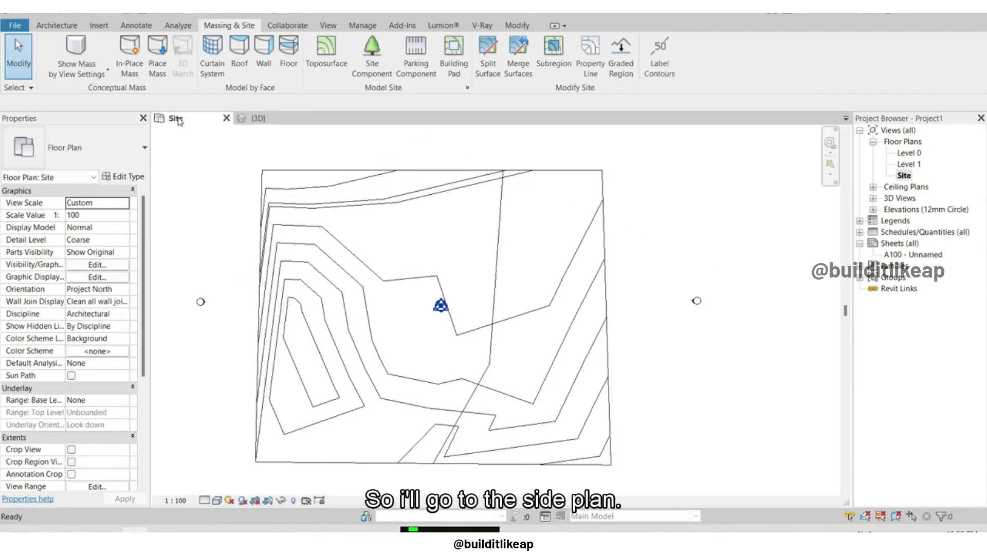
left_click(487, 56)
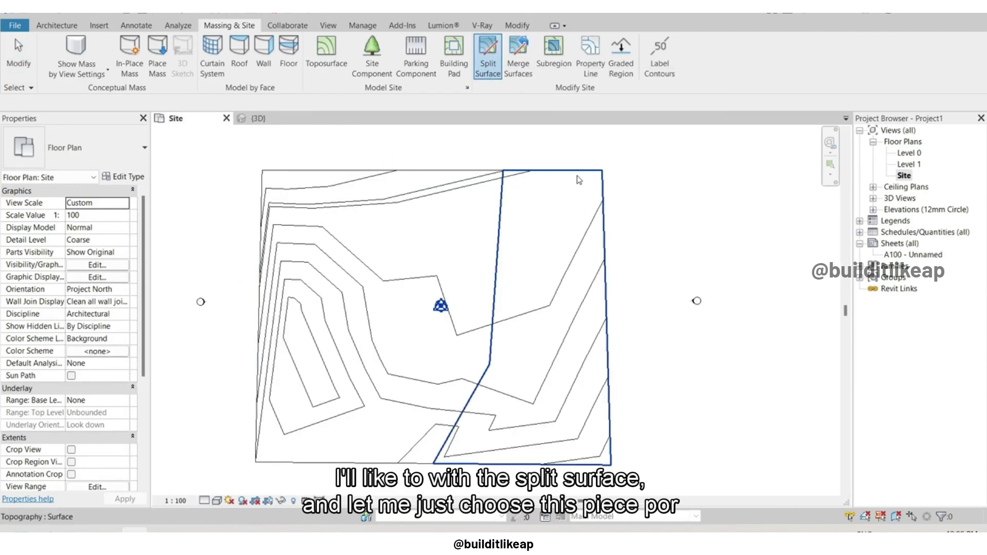
left_click(611, 347)
scroll(609, 345, "up", 2)
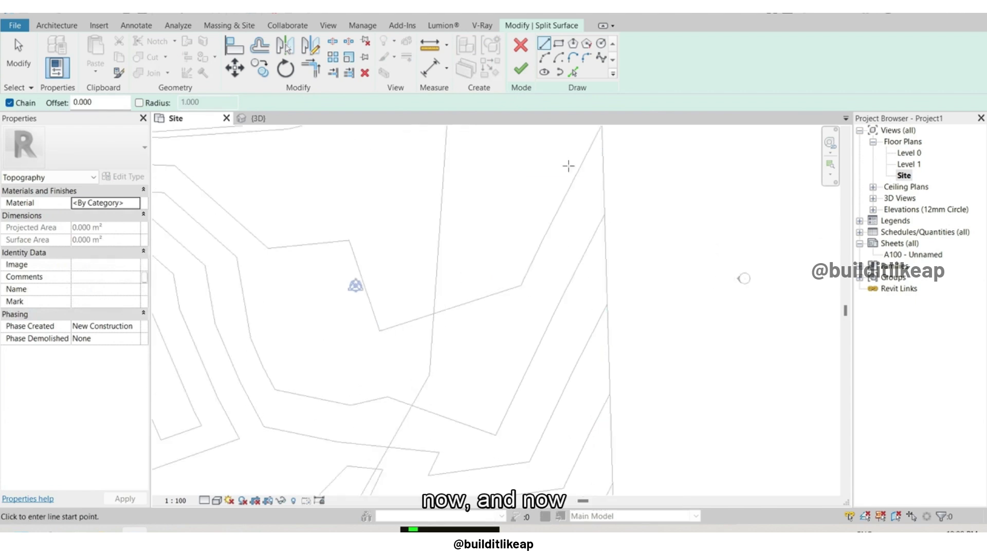
left_click(558, 43)
left_click(487, 177)
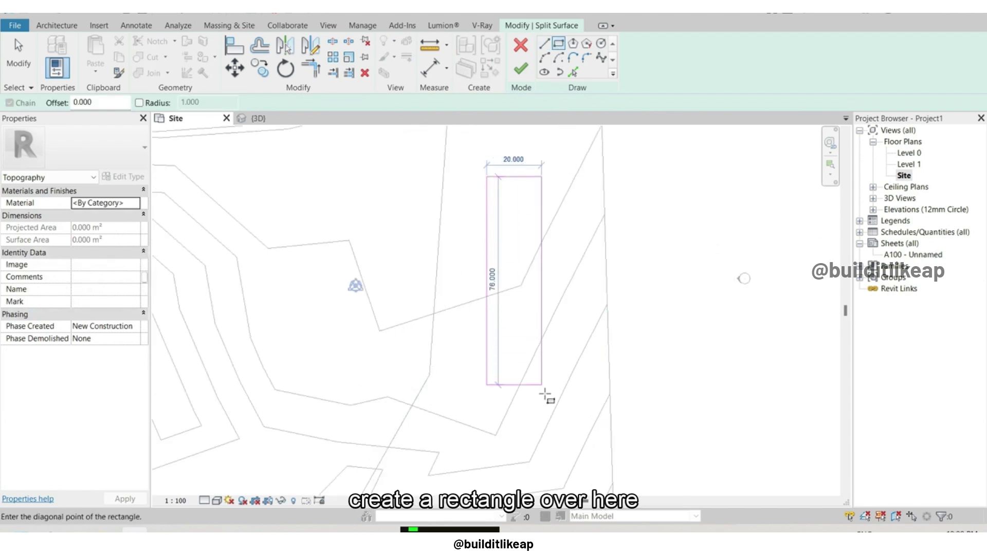
left_click(542, 461)
left_click(520, 69)
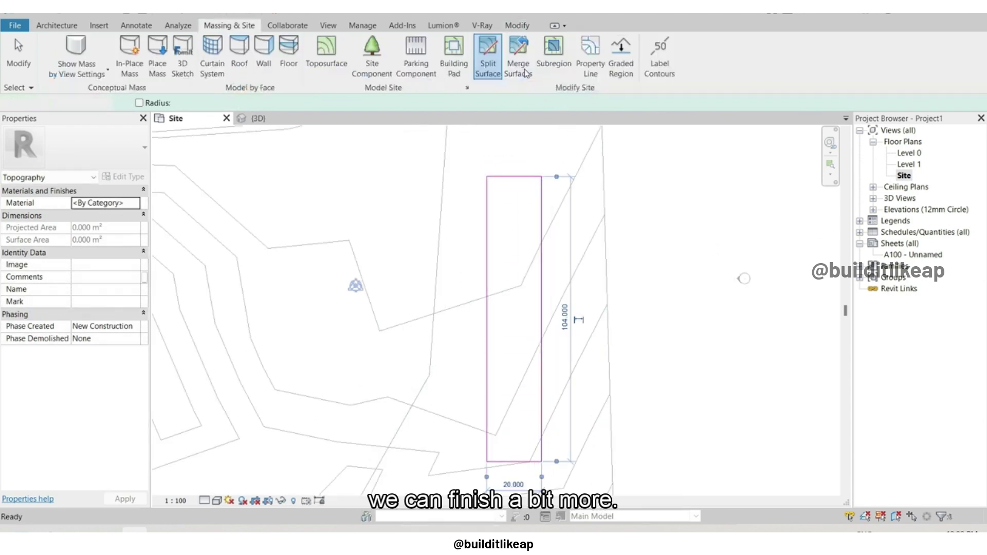
Inspect the site in the {3D} view and select the new rectangular road strip
left_click(689, 280)
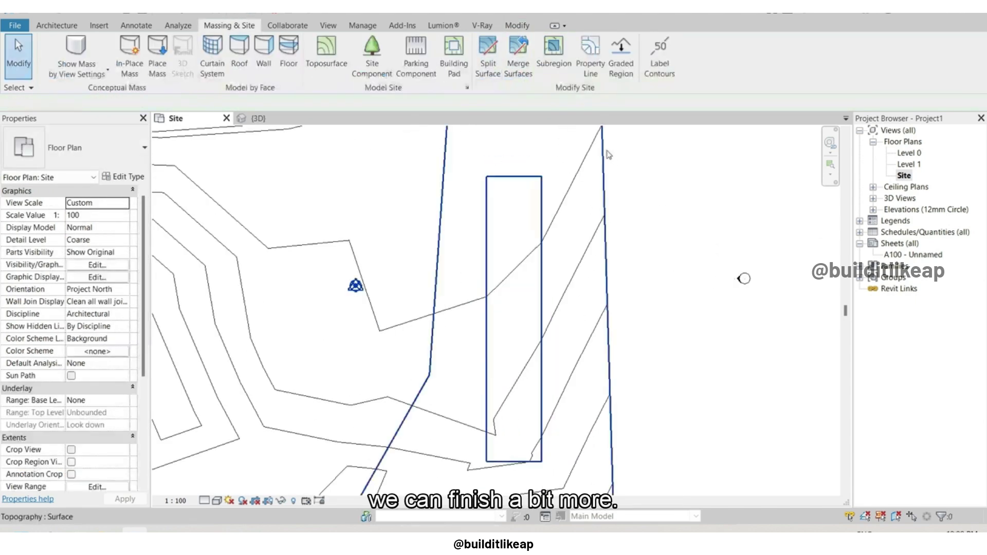
left_click(488, 280)
left_click(277, 118)
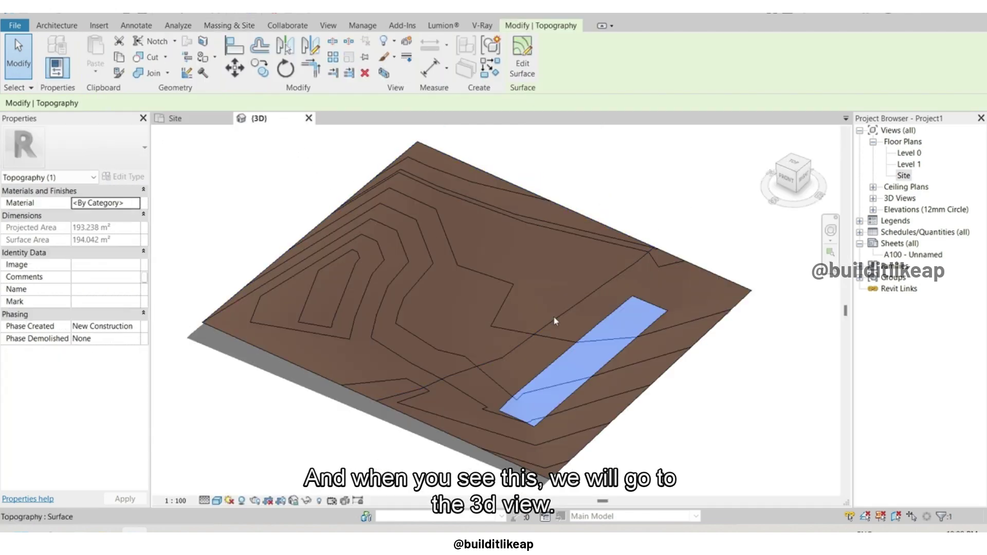
left_click(675, 427)
mouse_move(593, 408)
middle_mouse_down("shift")
mouse_move(597, 350)
mouse_move(512, 334)
middle_mouse_up("shift")
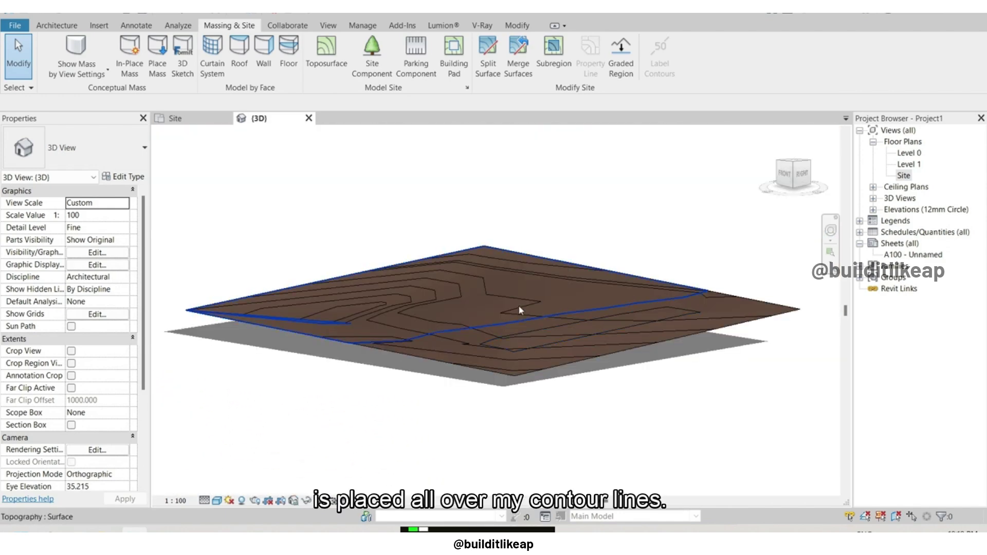
middle_click_drag(518, 304, 586, 378, "shift")
scroll(676, 362, "up", 3)
scroll(677, 359, "up", 2)
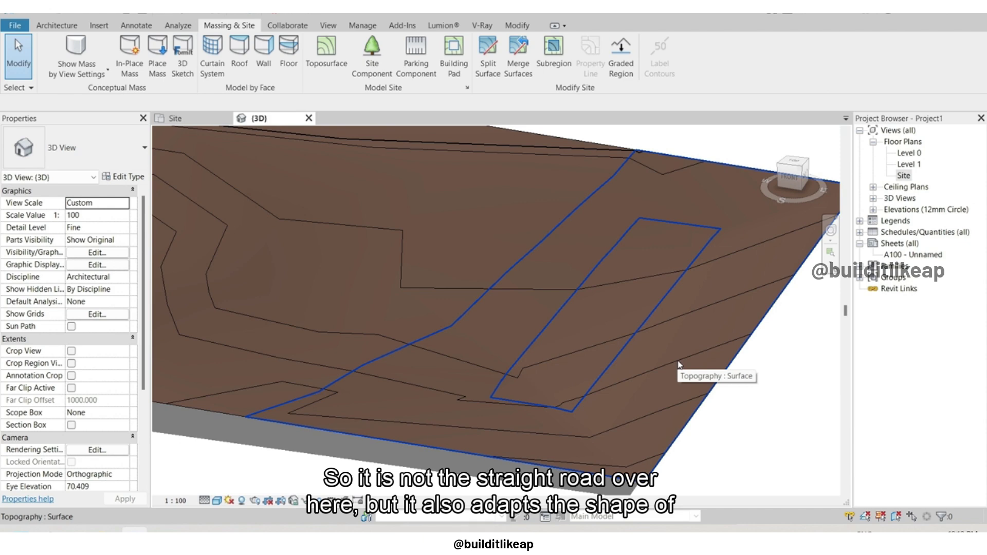
left_click(544, 338)
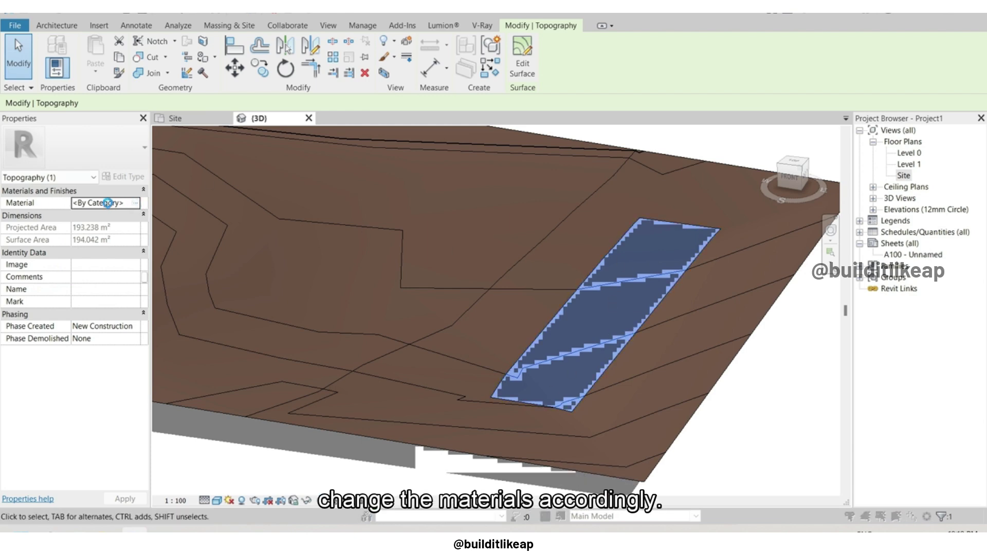
Assign the Asphalt, Bitumen material to the rectangular subregion
left_click(135, 202)
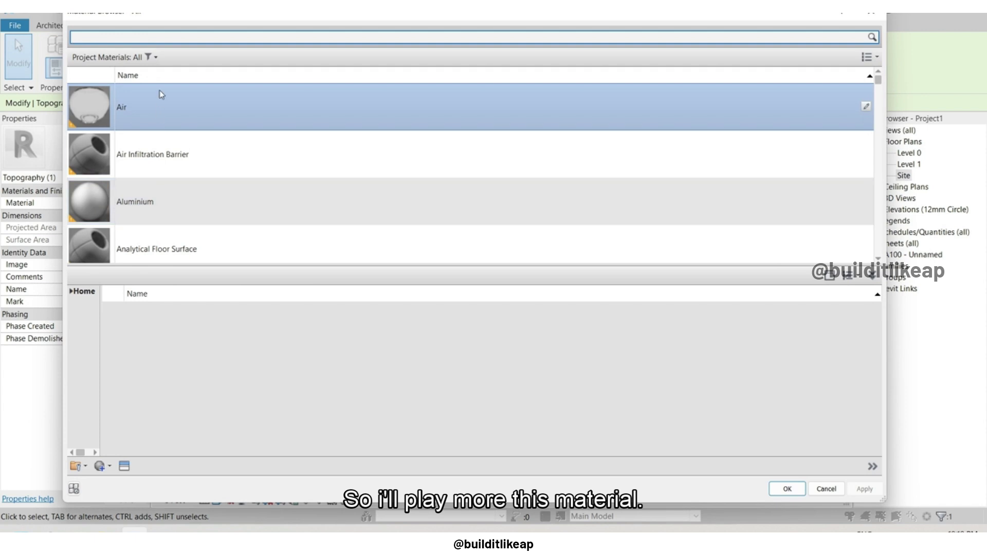
left_click(160, 39)
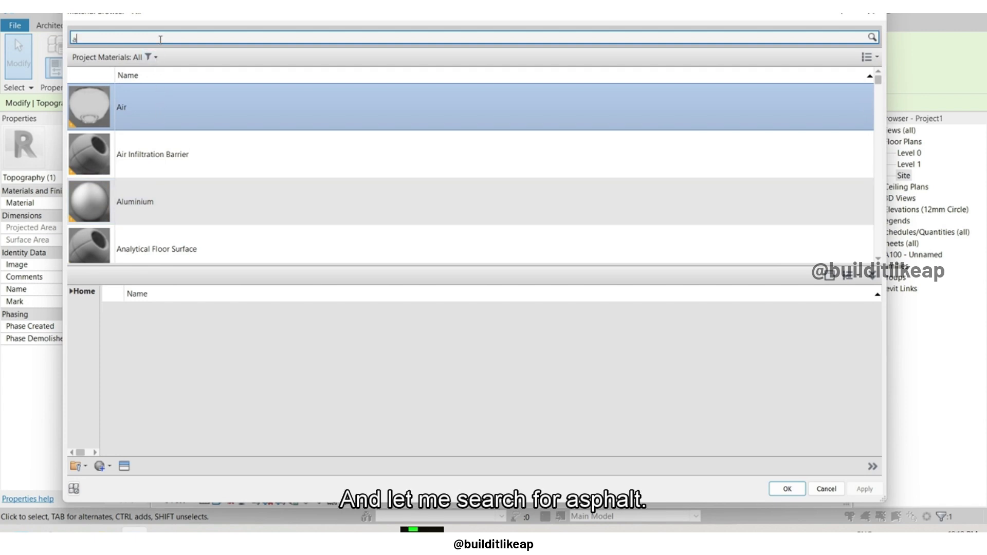
type("spha")
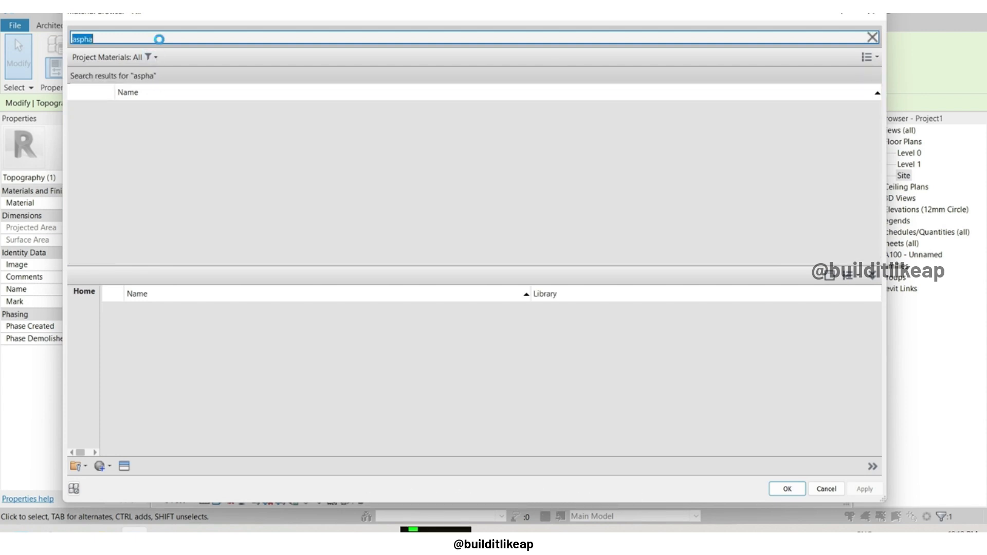
left_click(187, 133)
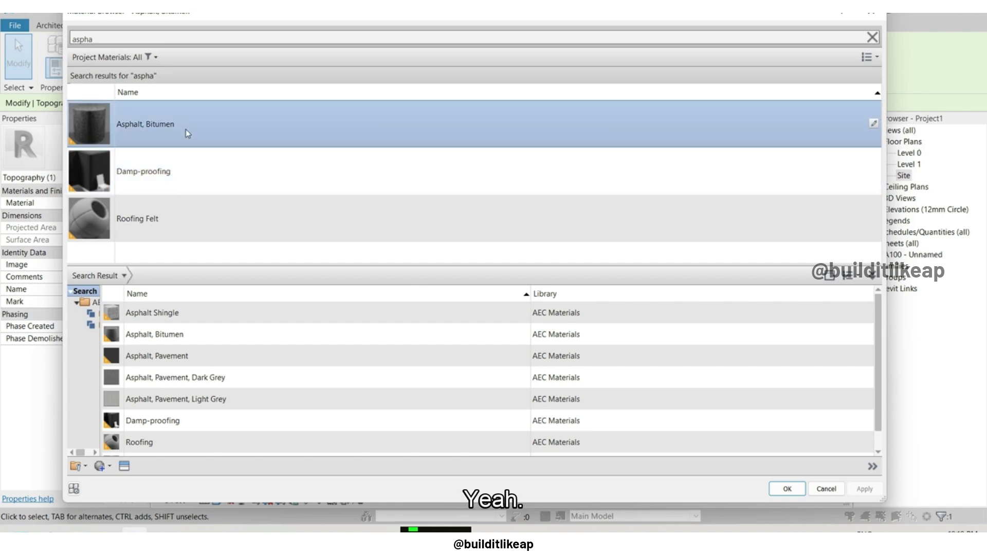
right_click(787, 125)
left_click(617, 131)
key("Return")
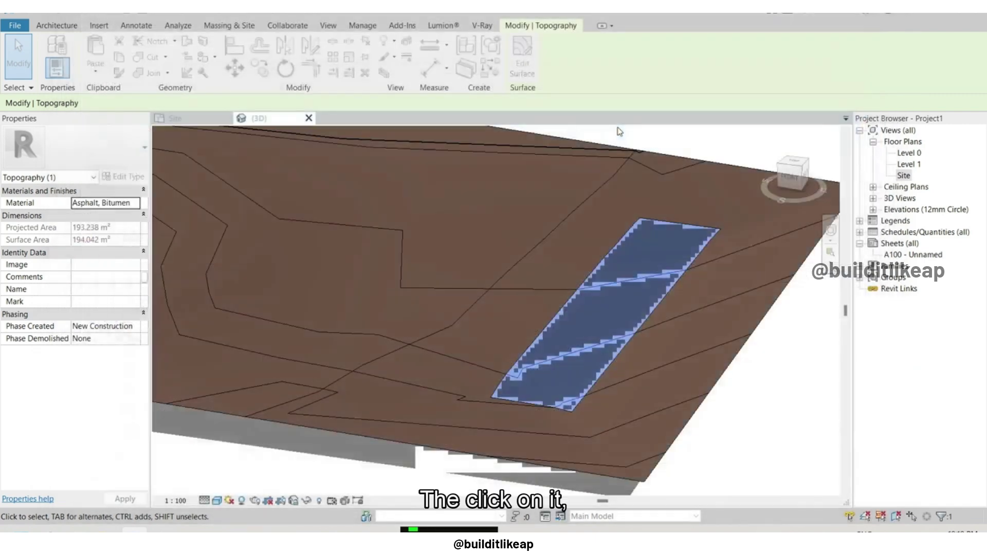
left_click(782, 337)
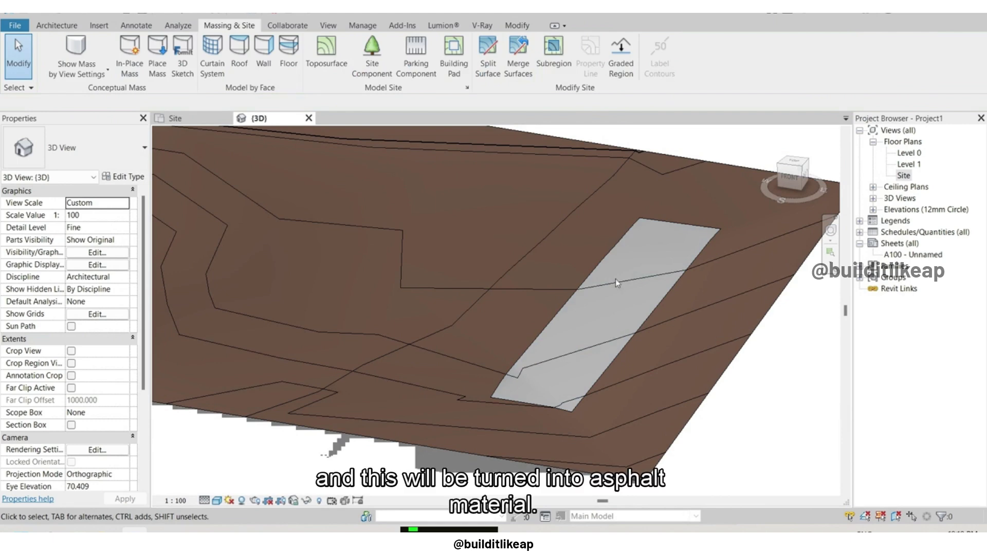
Switch the 3D view's visual style to Realistic to see the asphalt strip
scroll(616, 278, "down", 2)
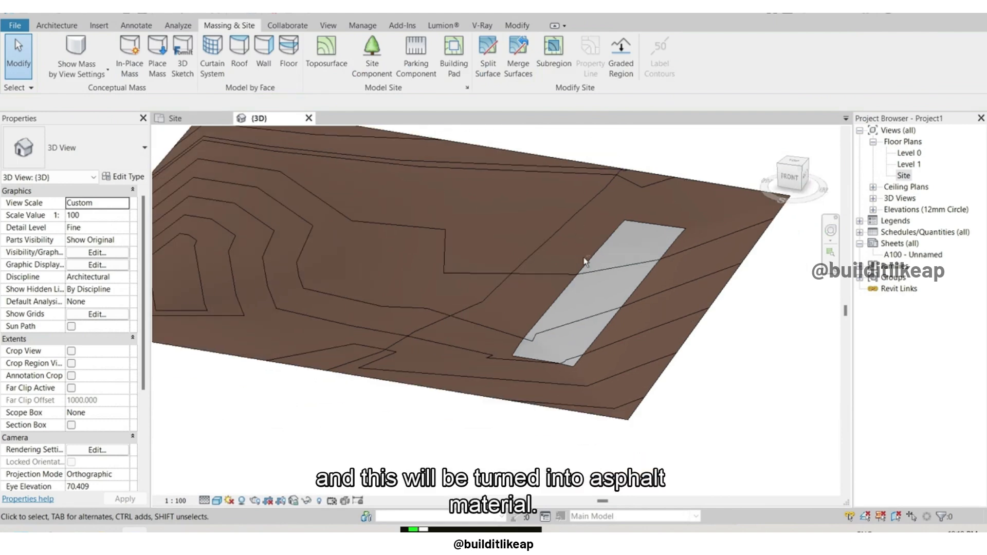
left_click(216, 501)
left_click(242, 485)
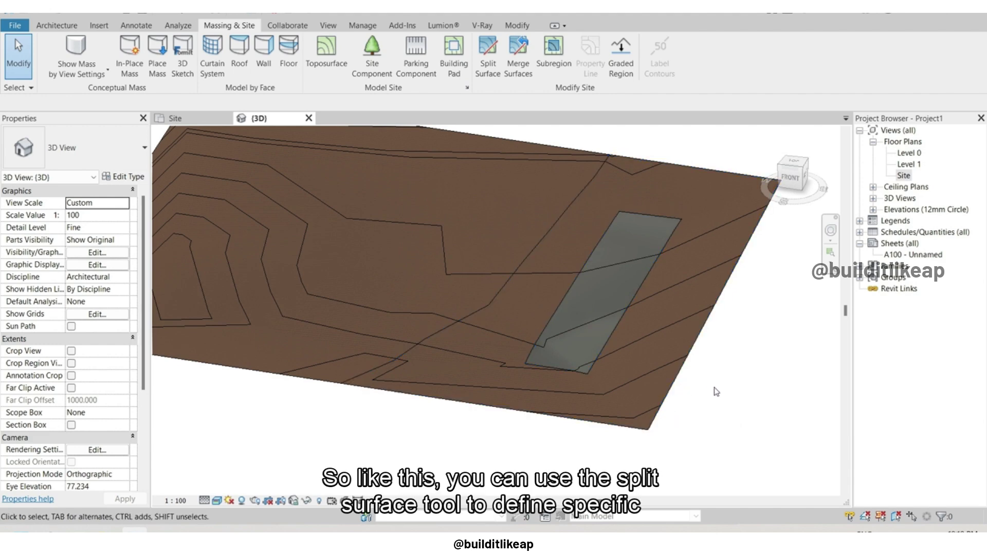
left_click(622, 290)
left_click(718, 336)
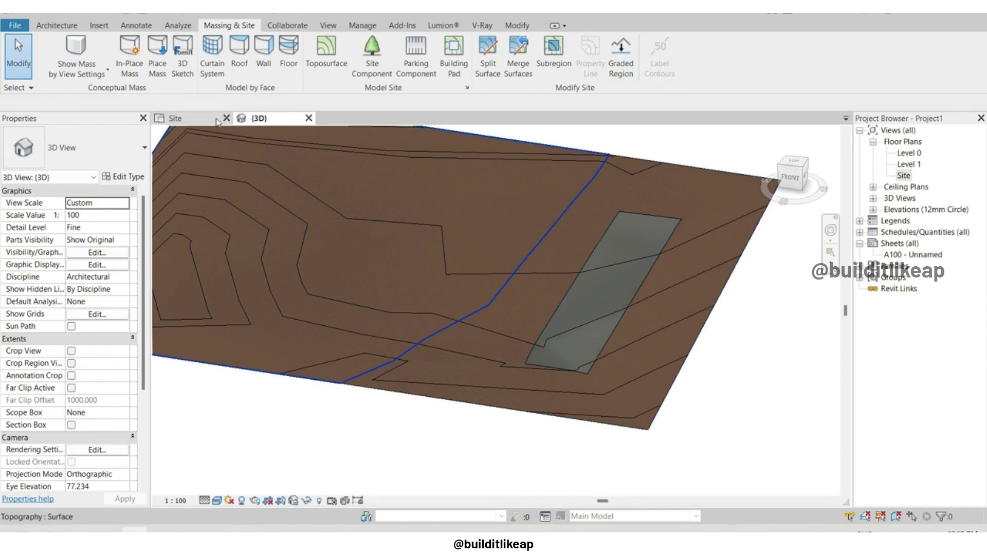
In the Site plan, merge the left split surface with its neighbouring surface
left_click(174, 118)
scroll(640, 223, "down", 2)
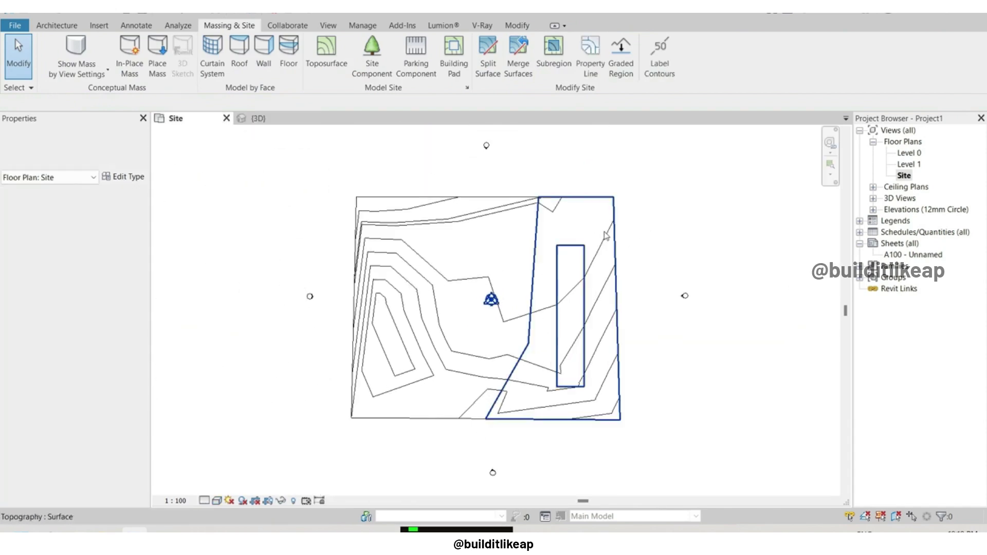
left_click(513, 69)
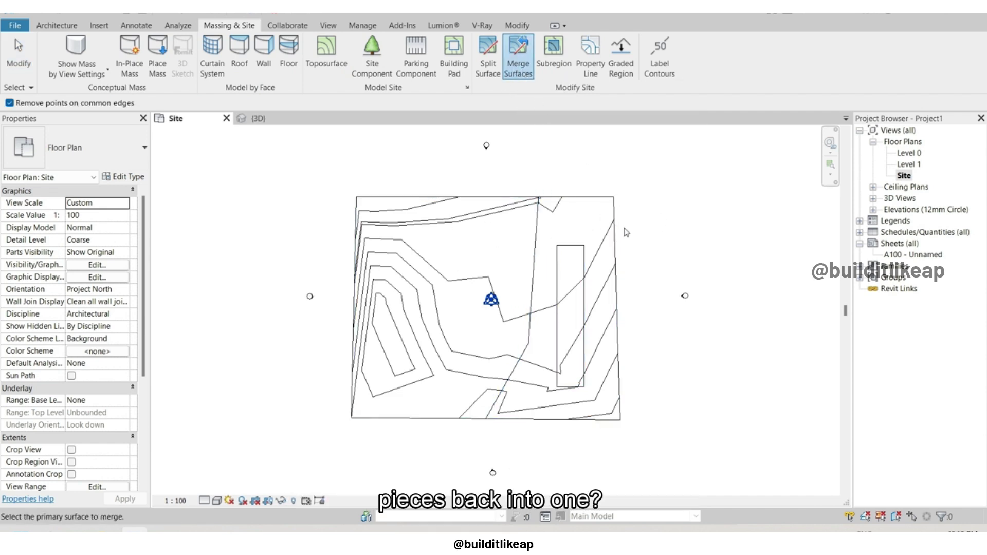
left_click(529, 200)
left_click(546, 300)
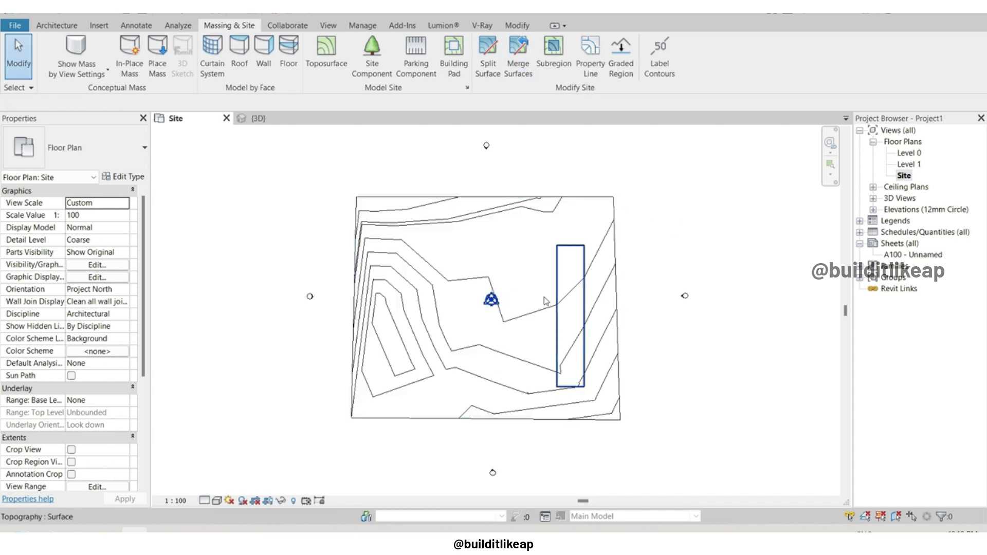
key("ctrl+Tab")
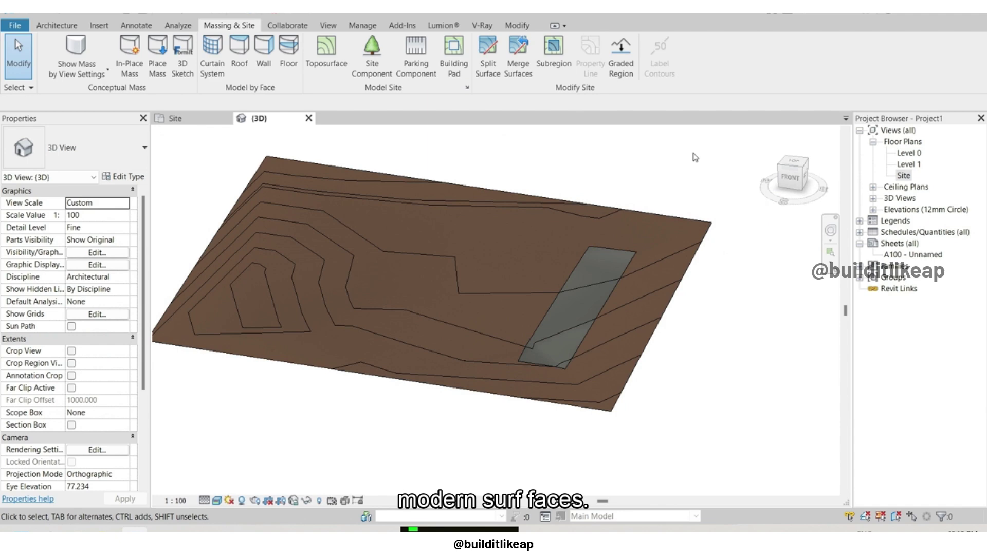
Merge the asphalt rectangle and remaining pieces into the main toposurface in 3D
left_click(530, 73)
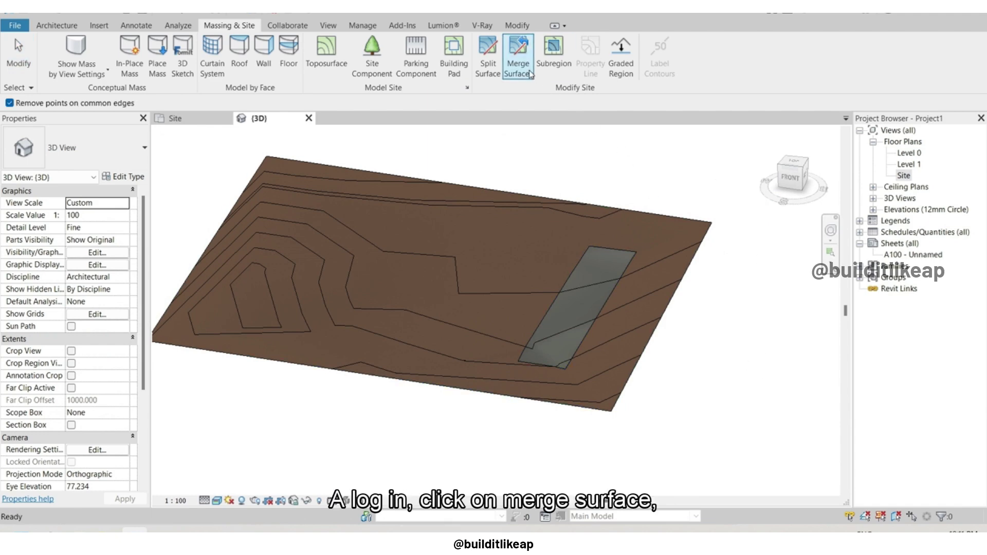
left_click(612, 252)
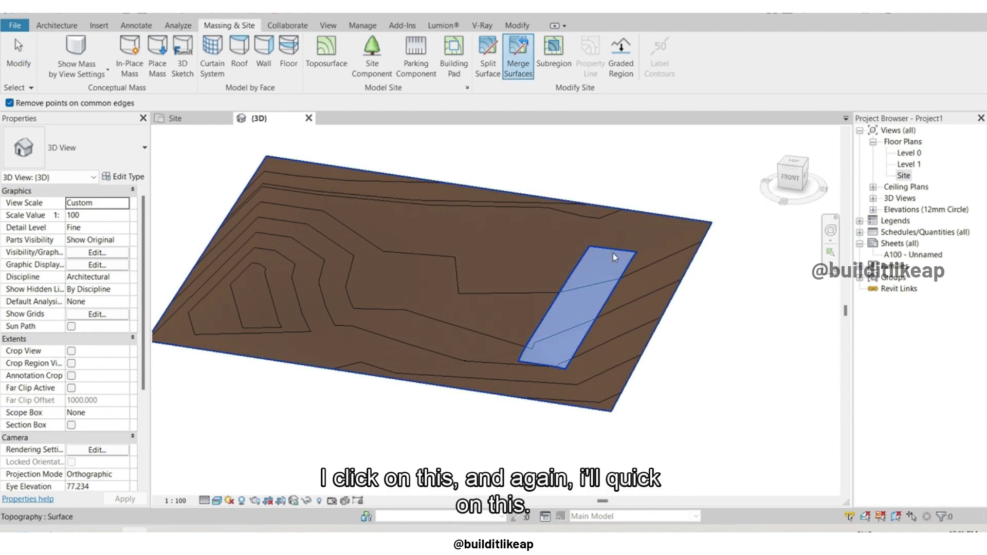
left_click(669, 218)
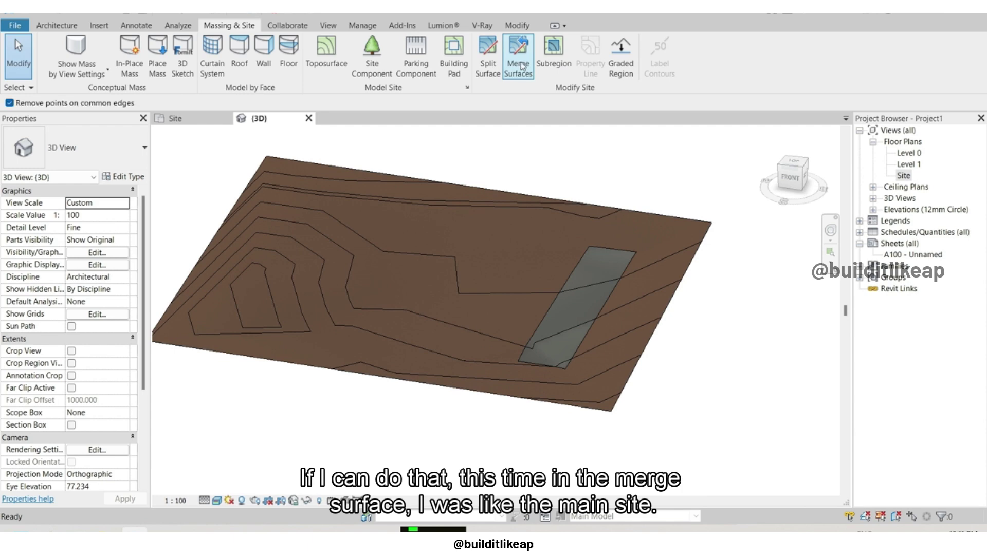
left_click(521, 66)
left_click(679, 217)
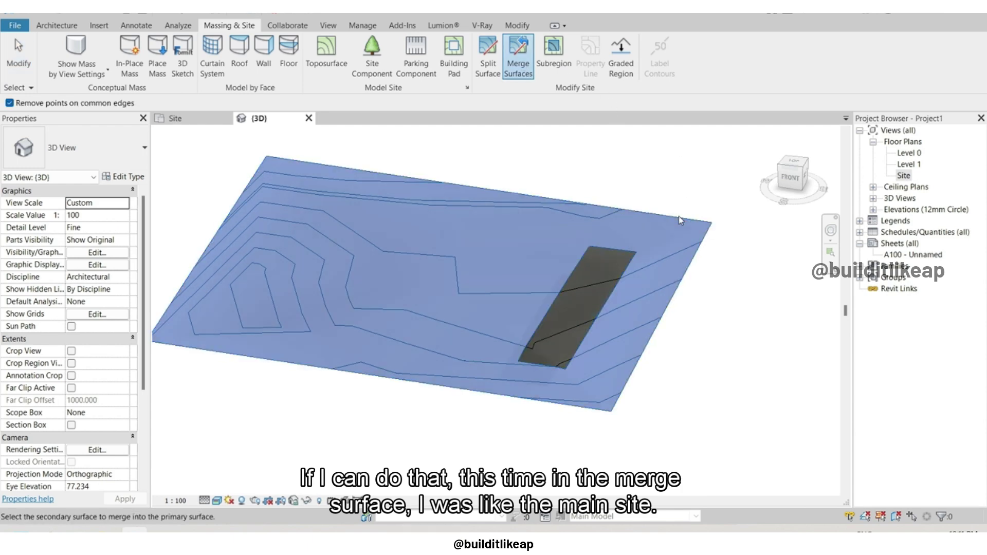
left_click(621, 269)
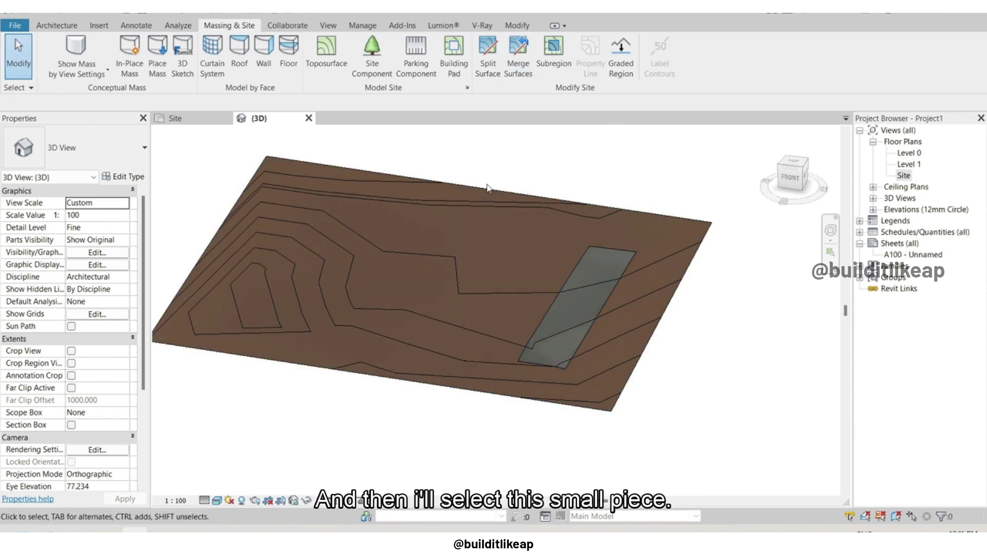
left_click(518, 57)
left_click(576, 155)
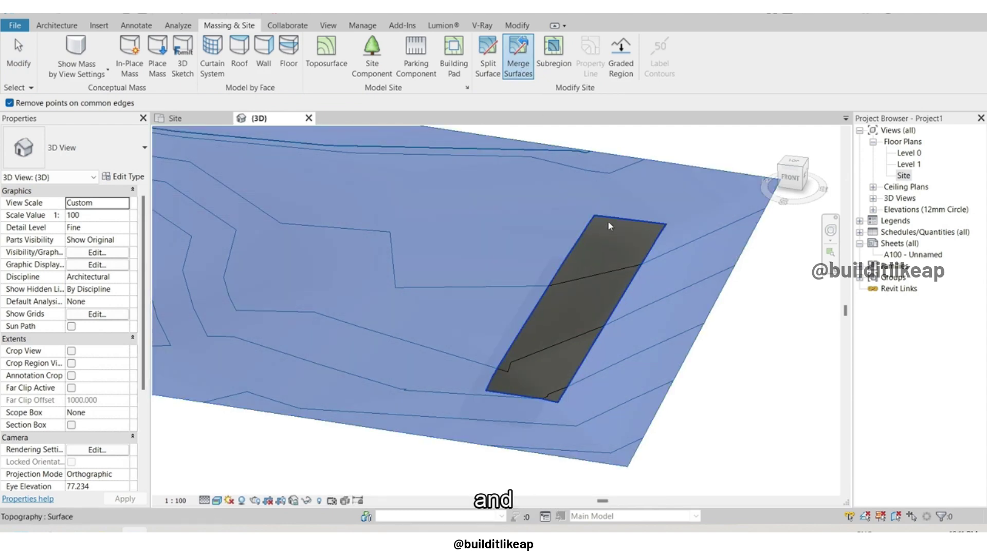
left_click(607, 222)
scroll(748, 301, "down", 3)
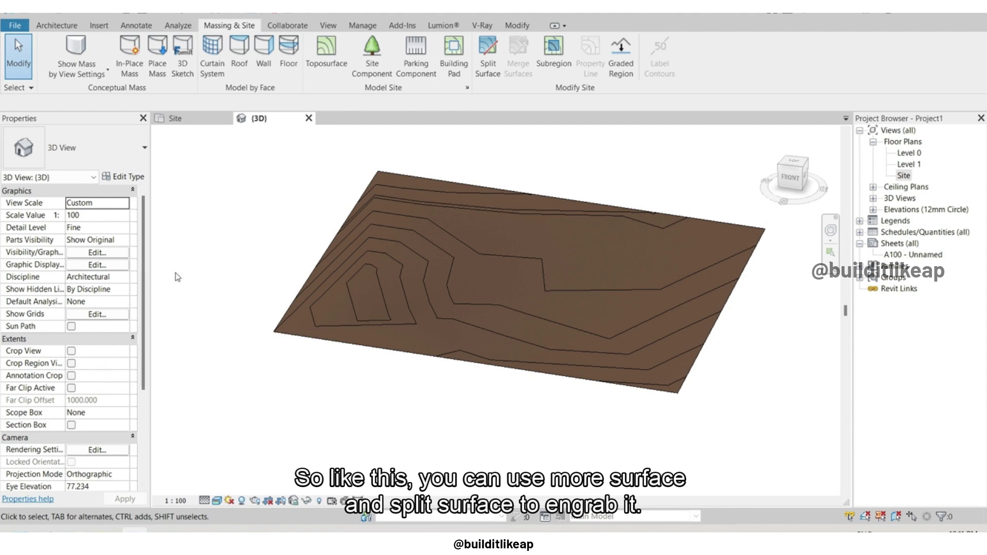
scroll(713, 258, "up", 2)
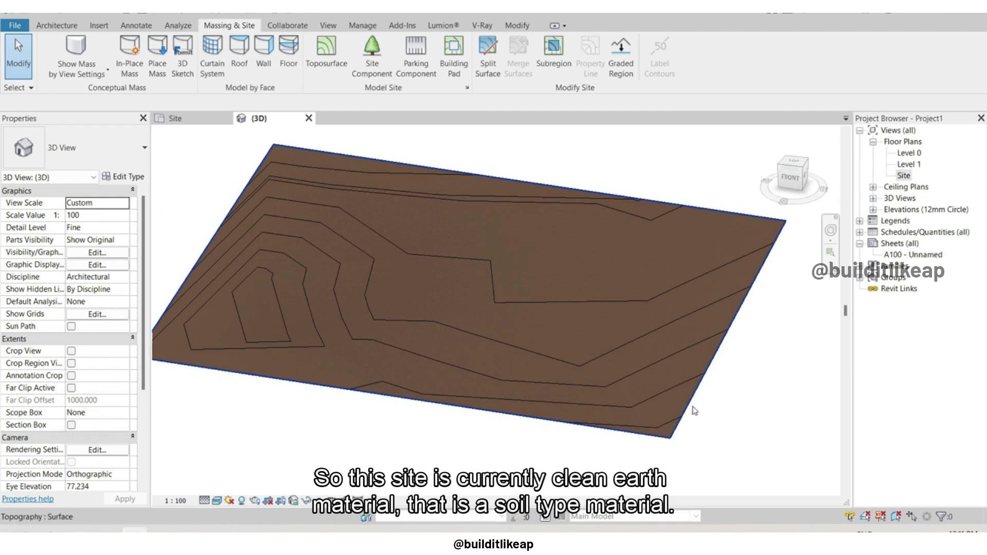
Add the Plant material from the libraries and apply it to the whole toposurface
left_click(677, 428)
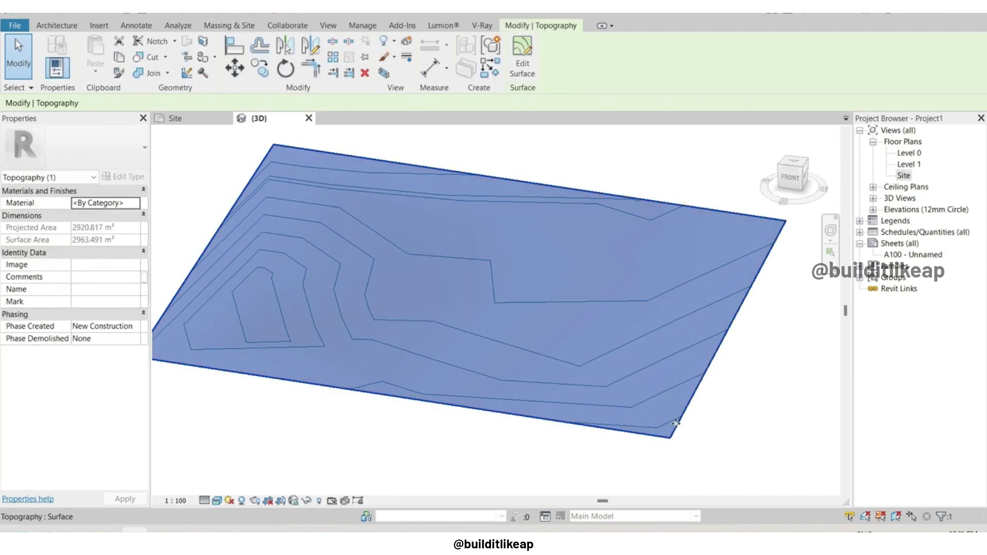
left_click(135, 205)
type("g")
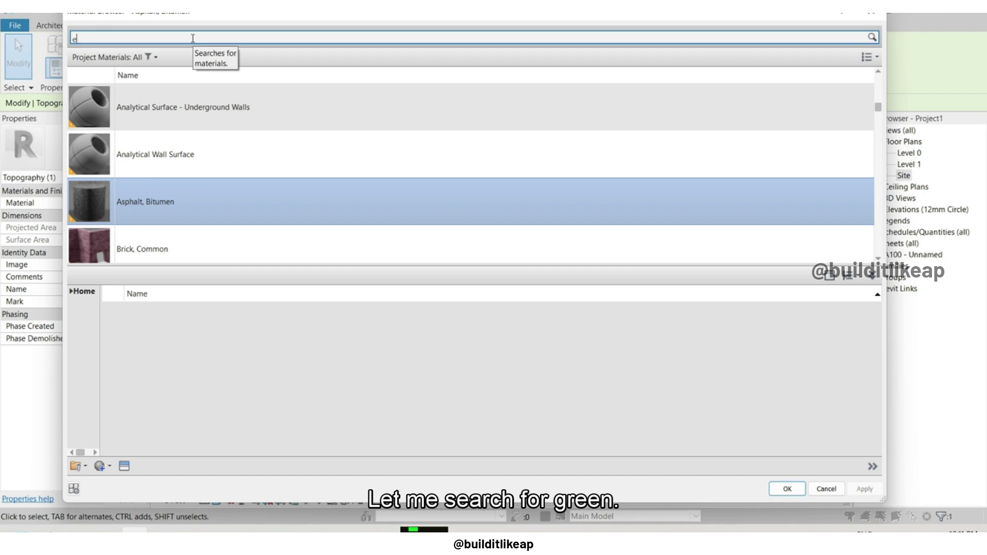
type("en")
type("plant")
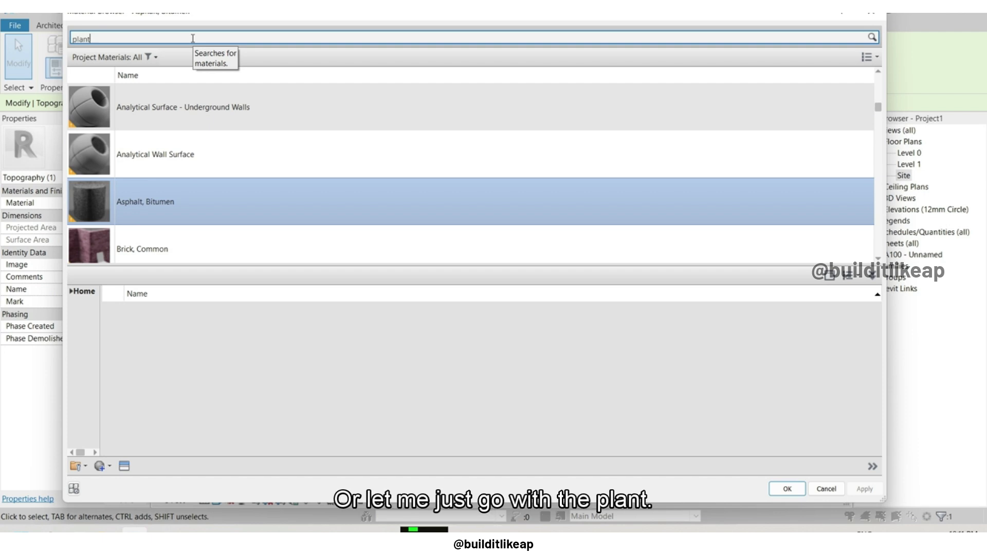
key("Return")
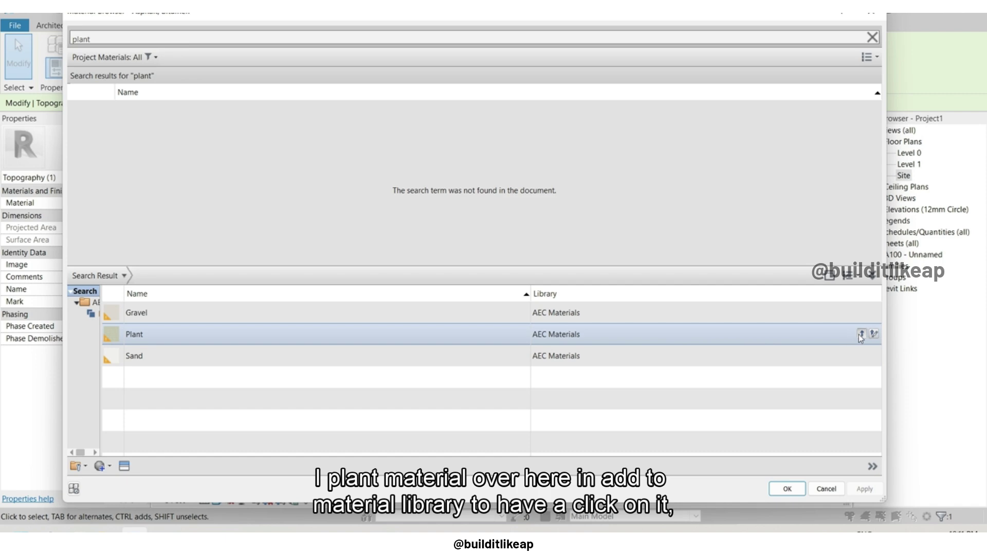
left_click(861, 334)
double_click(145, 124)
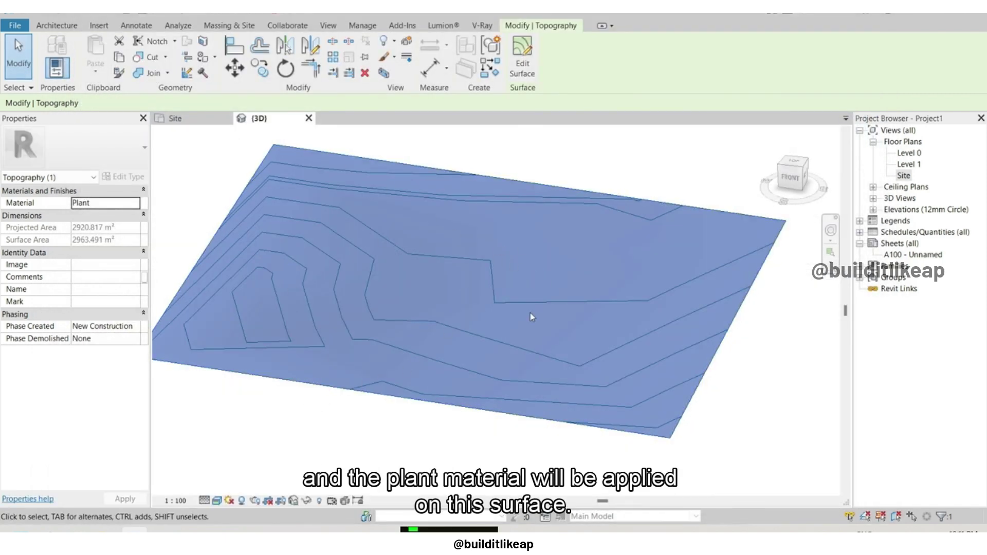
left_click(196, 177)
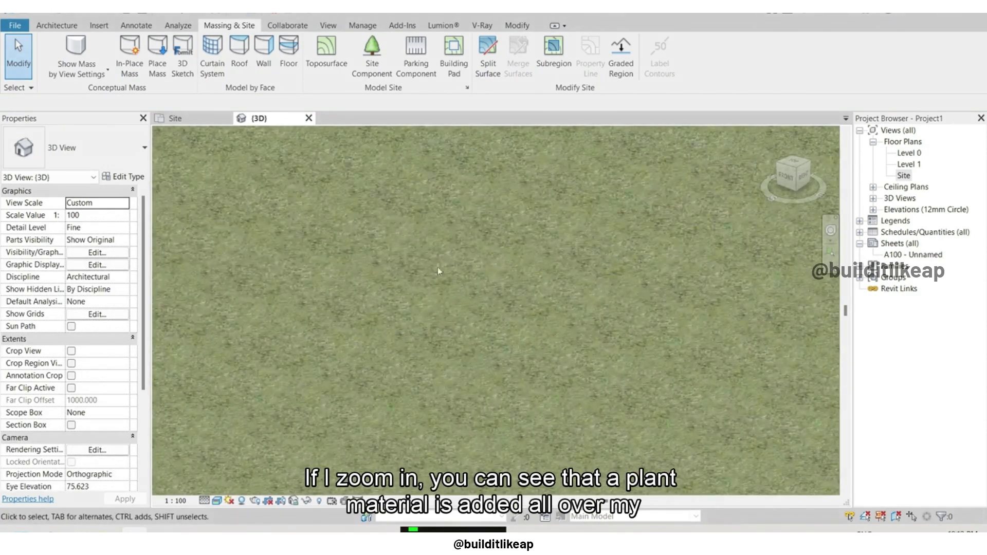
View the green site from the front, then go back to the Site floor plan
scroll(459, 270, "up", 3)
scroll(463, 298, "down", 5)
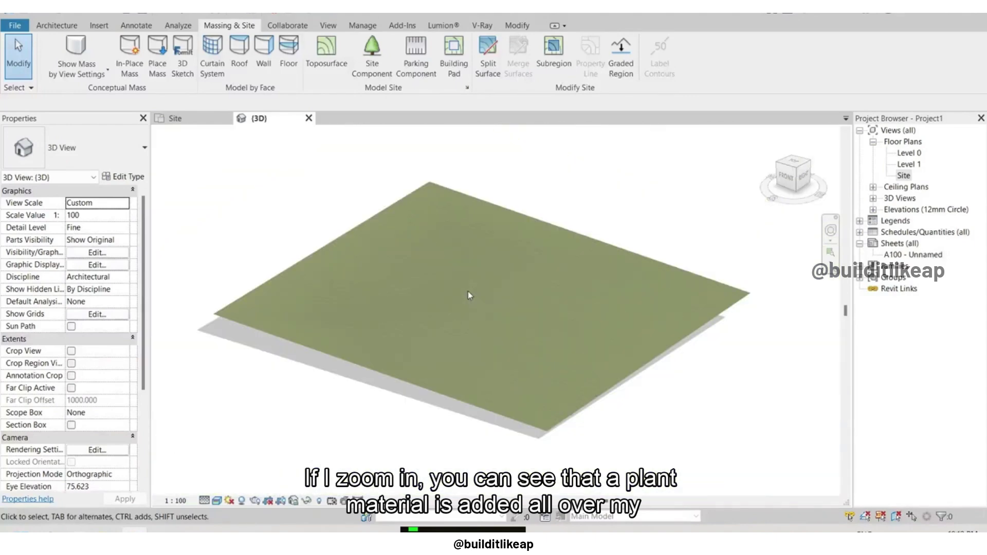
middle_click_drag(514, 221, 544, 212, "shift")
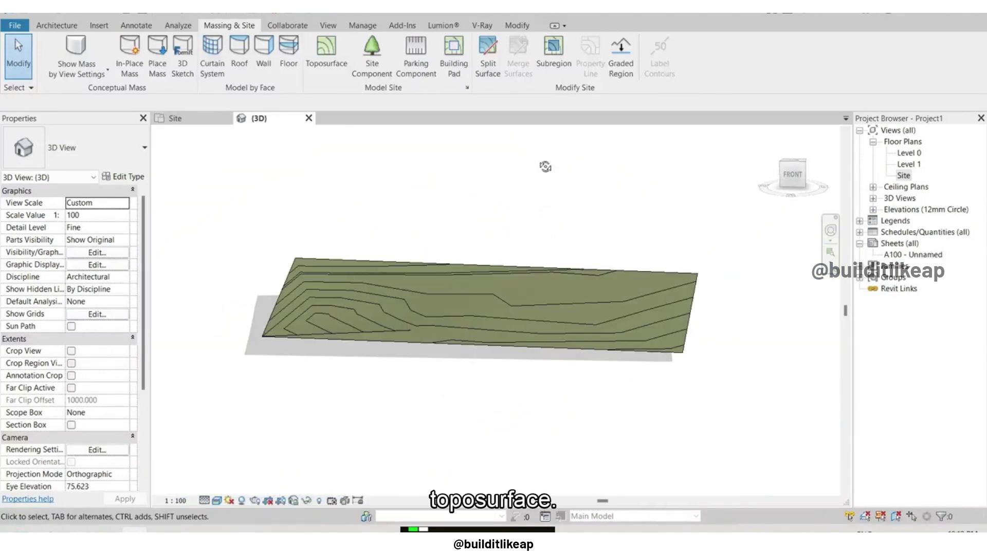
left_click(197, 120)
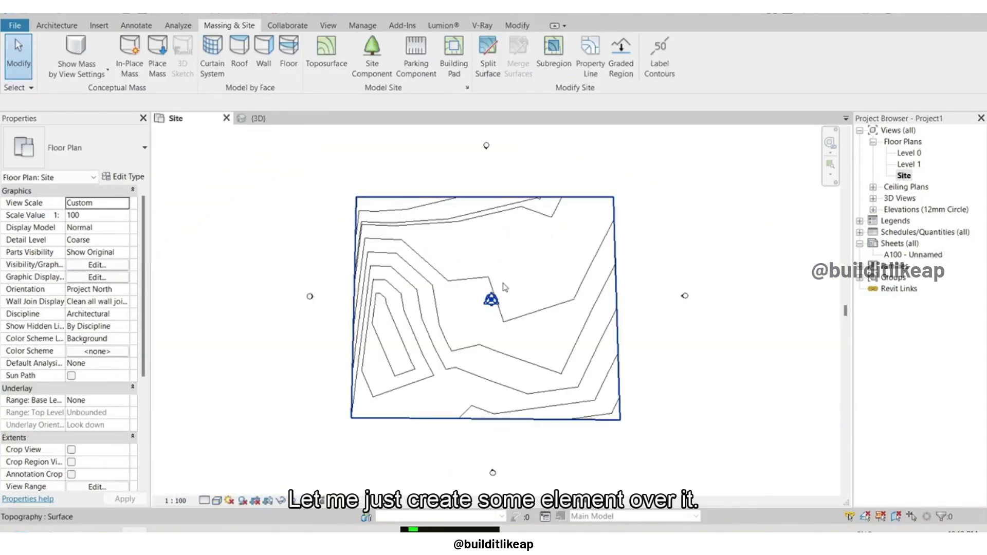
Start the Architecture Wall tool with the Rectangle draw option
scroll(534, 286, "up", 2)
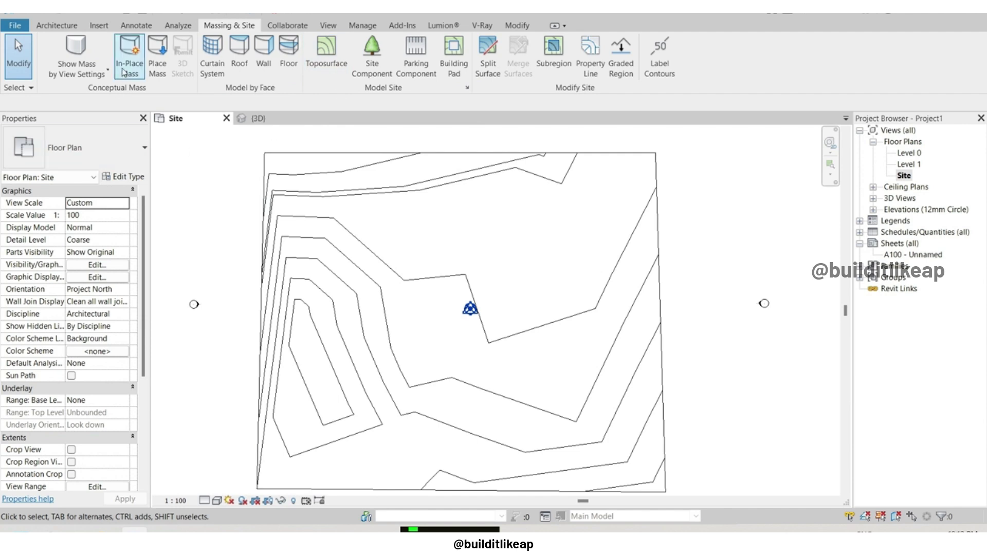
left_click(56, 25)
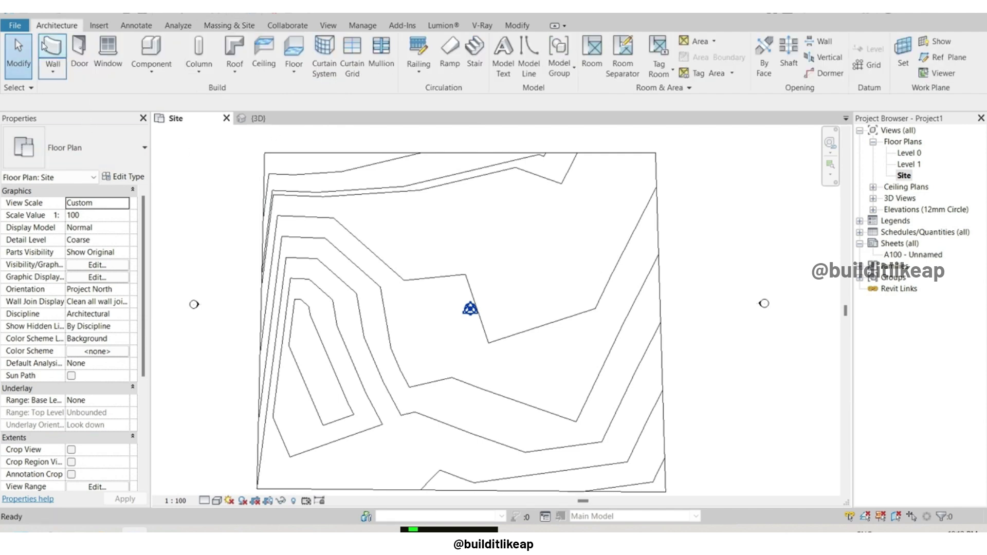
left_click(45, 54)
scroll(469, 403, "up", 2)
scroll(436, 375, "down", 3)
scroll(452, 283, "up", 1)
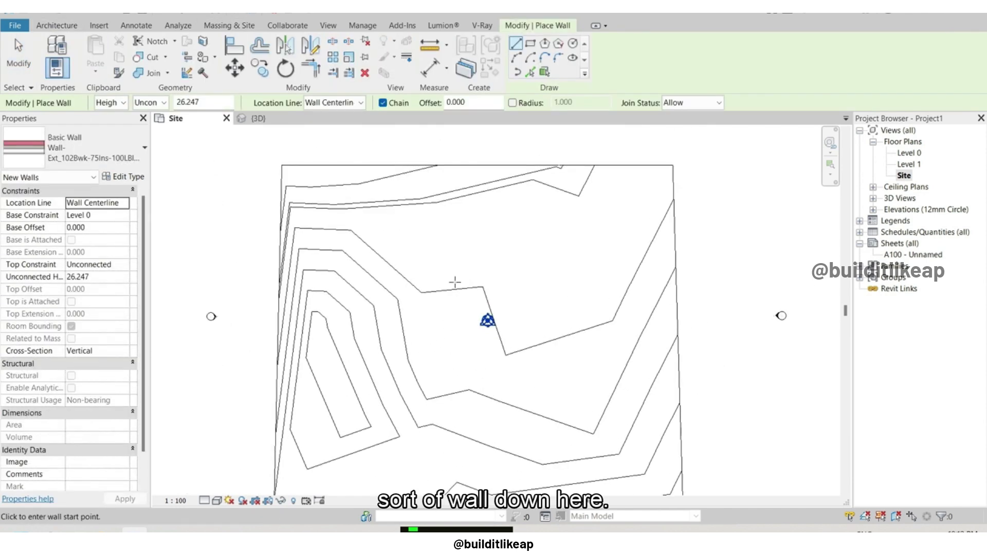
left_click(364, 268)
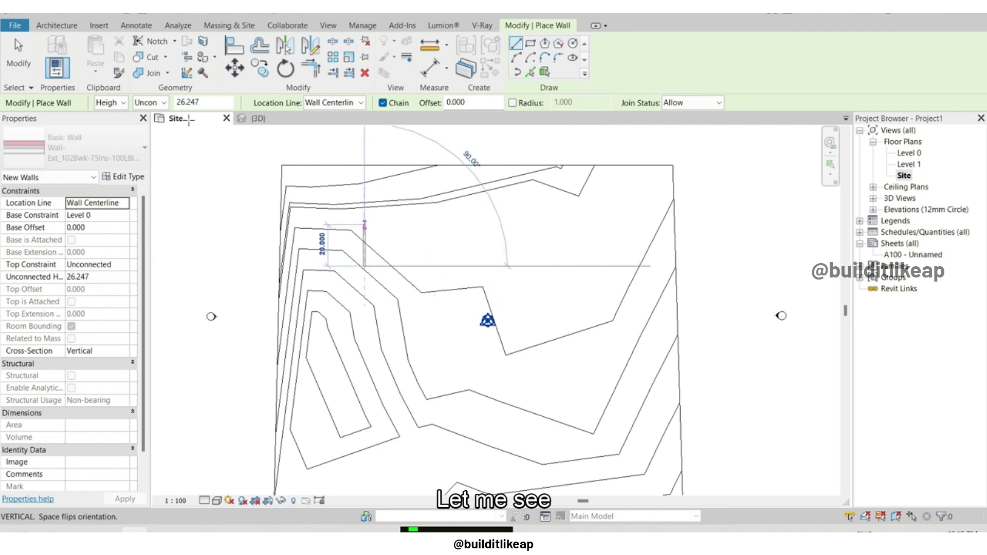
left_click(530, 43)
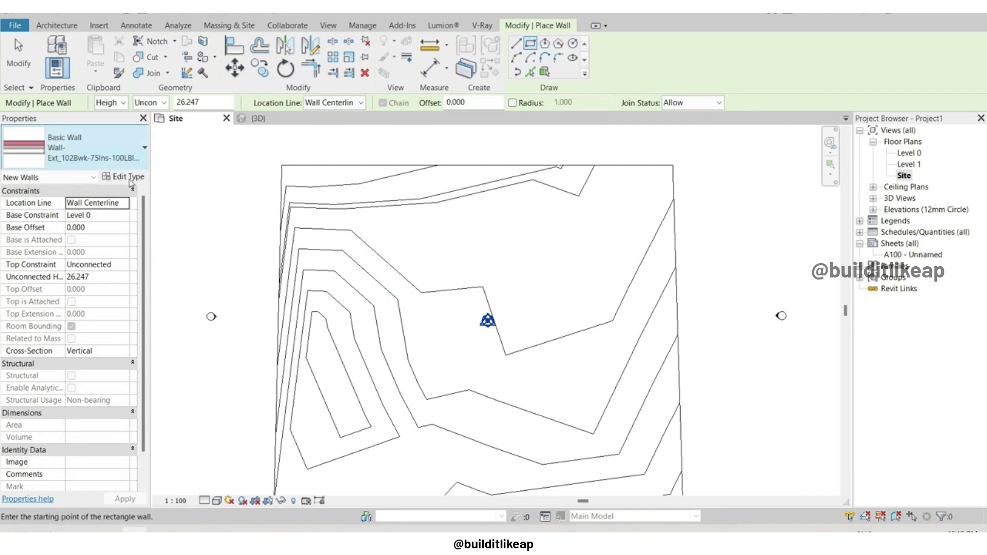
Set the walls' Top Constraint to Up to level: Level 1
left_click(95, 264)
left_click(125, 286)
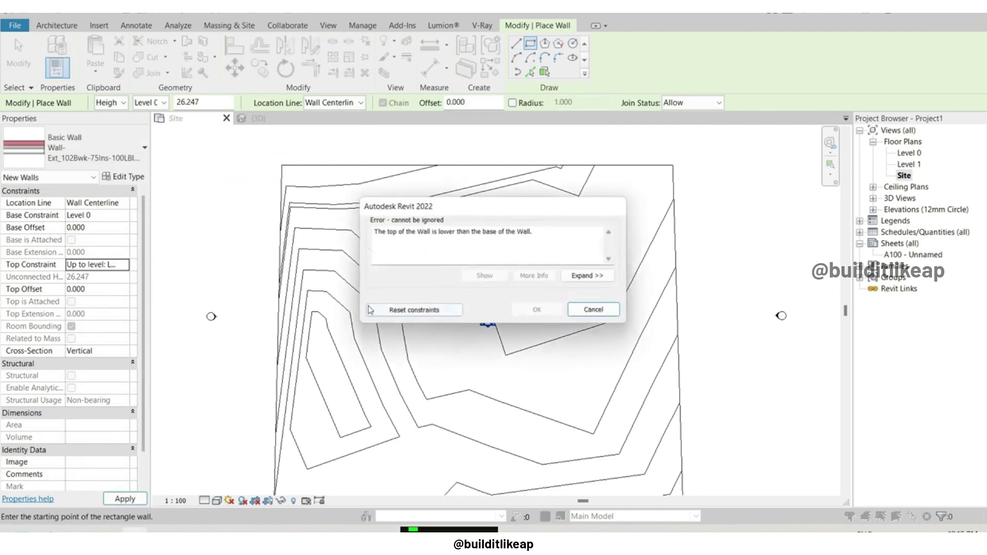
left_click(595, 312)
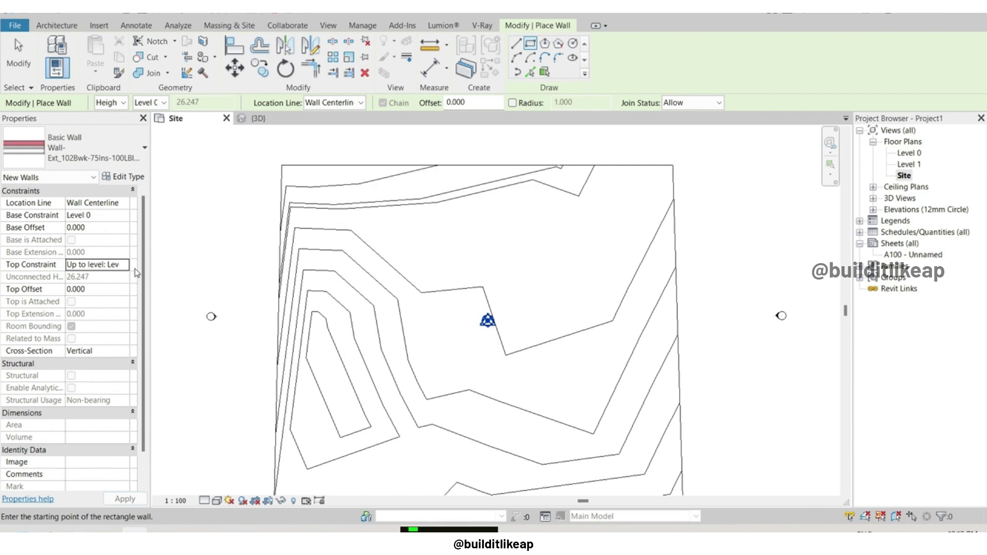
left_click(123, 264)
left_click(122, 297)
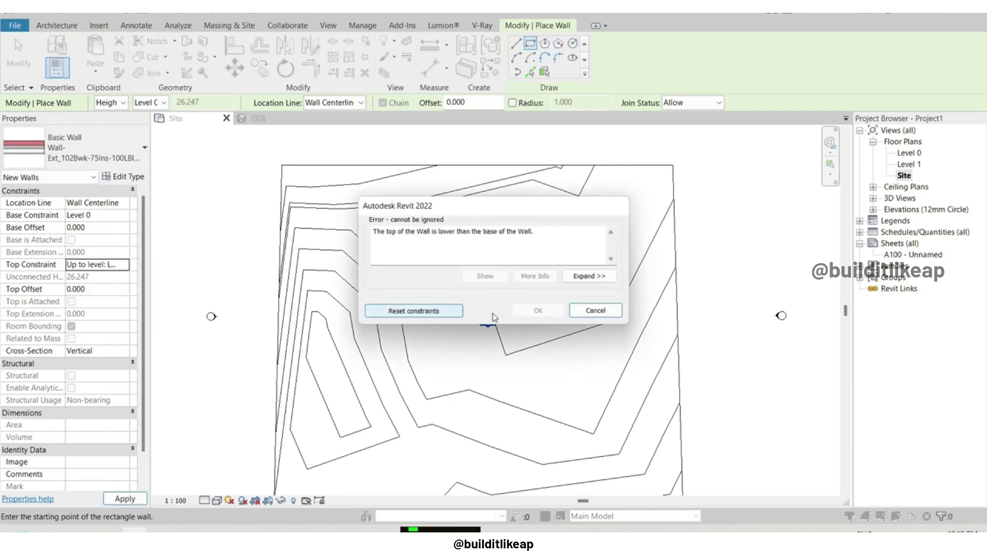
left_click(607, 313)
left_click(124, 265)
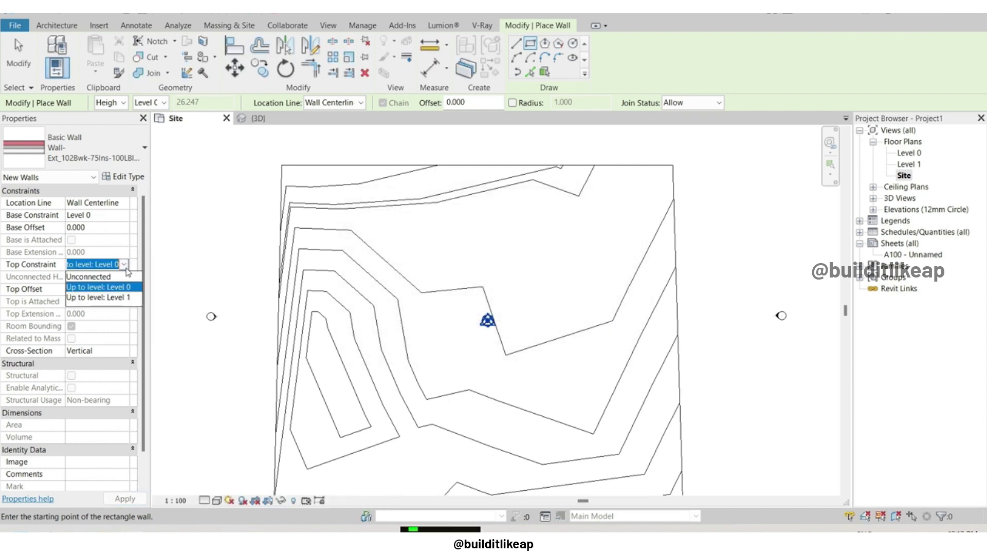
left_click(117, 301)
scroll(398, 320, "up", 2)
Draw the rectangular house footprint of walls between two opposite corners
left_click(305, 255)
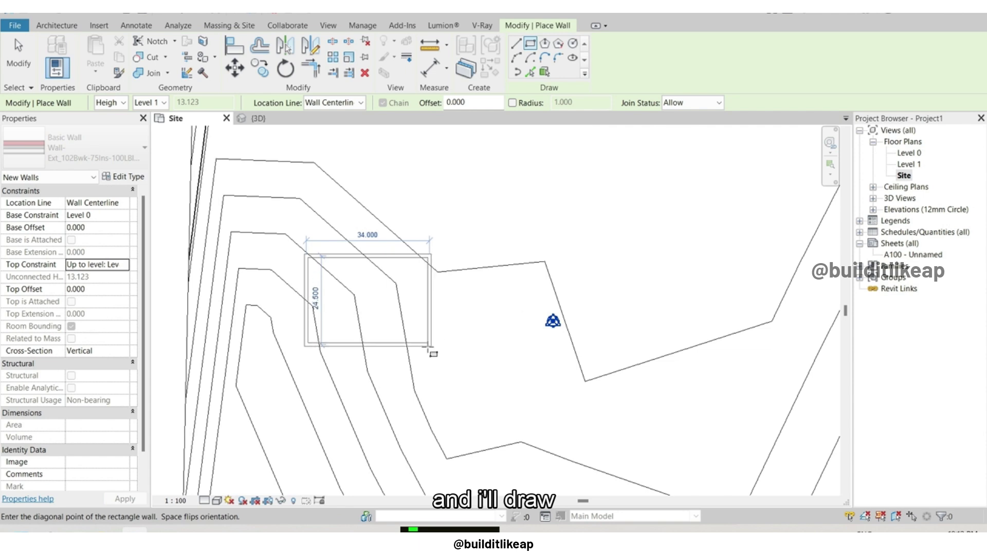
scroll(426, 348, "up", 1)
left_click(426, 348)
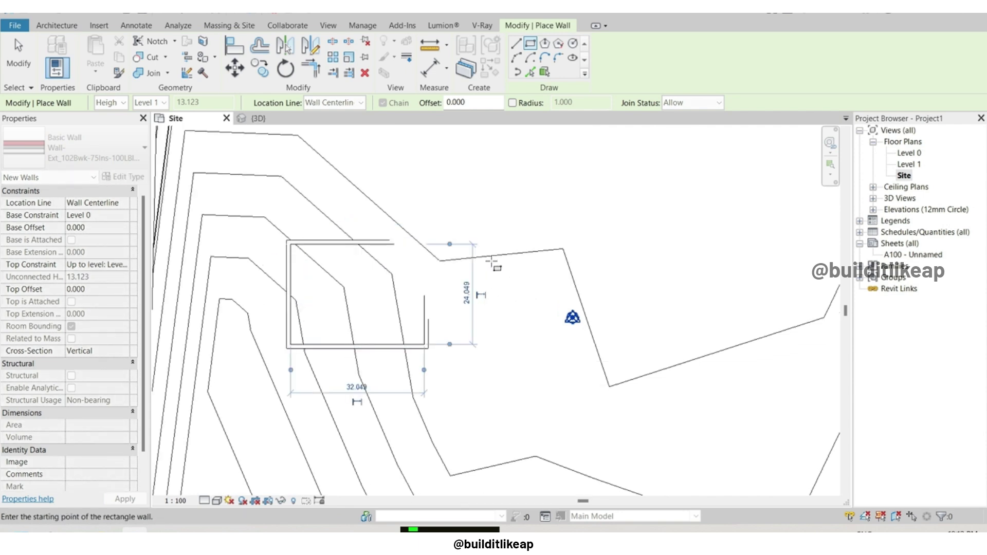
left_click(7, 51)
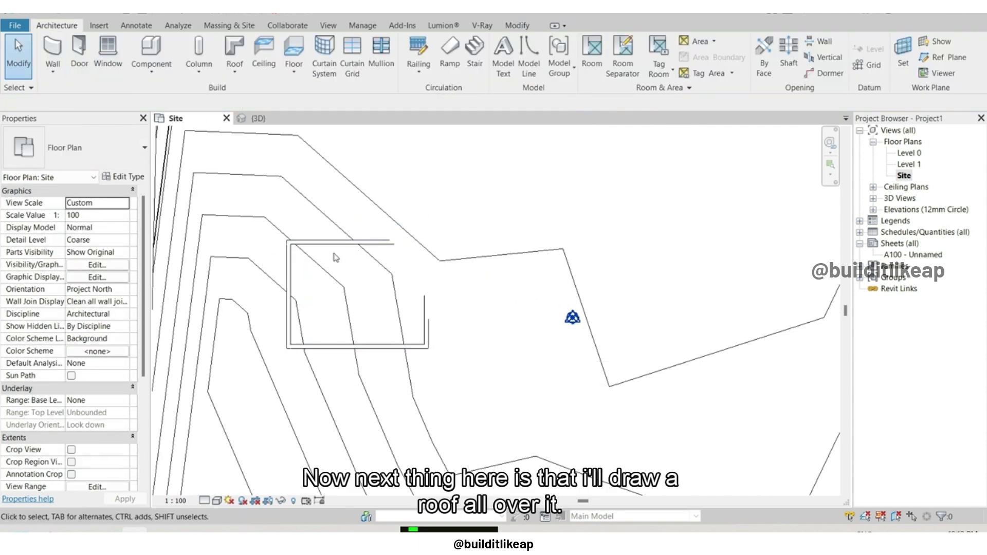
On the Level 1 plan, sketch a rectangular roof footprint over the walls and finish the hip roof
scroll(380, 249, "up", 1)
scroll(381, 249, "up", 1)
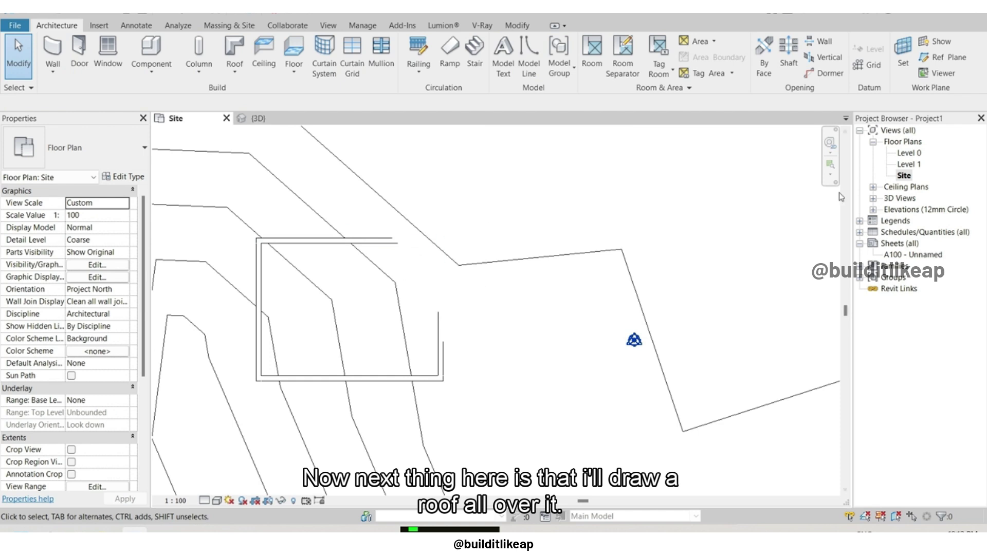
double_click(909, 164)
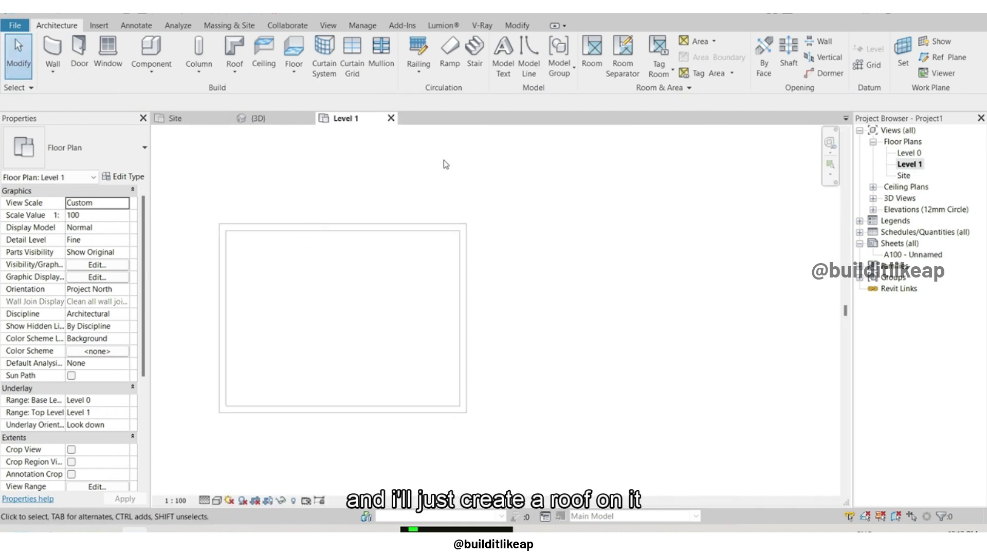
left_click(236, 51)
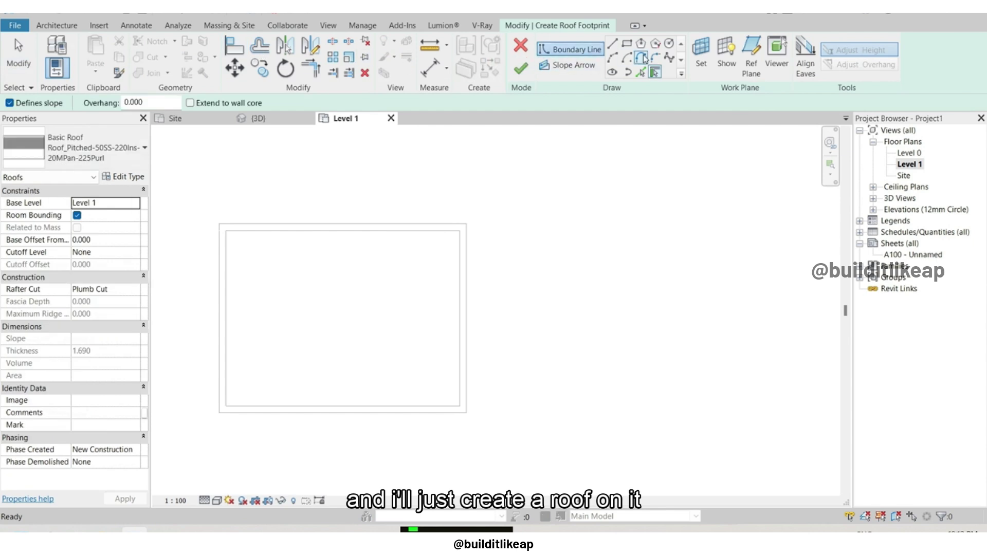
left_click(219, 224)
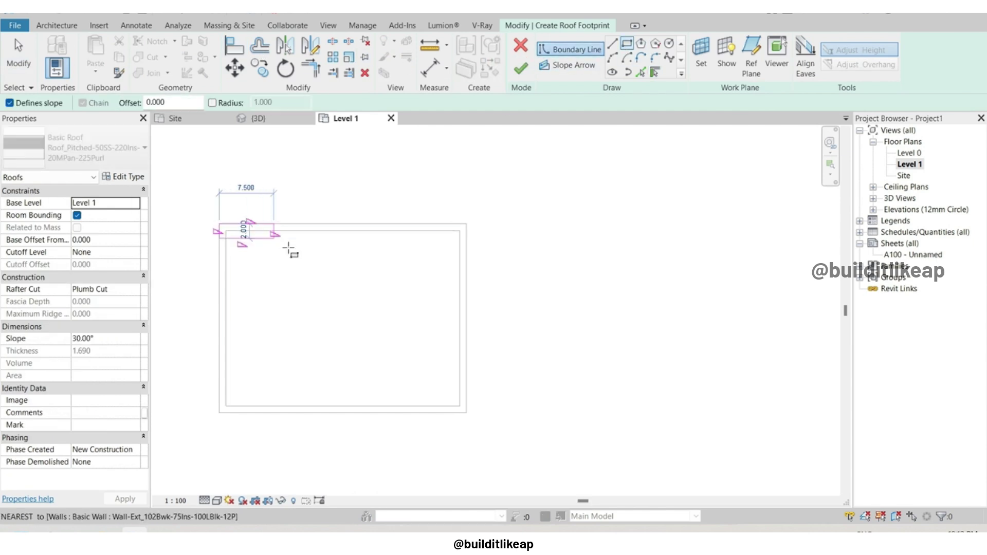
left_click(466, 406)
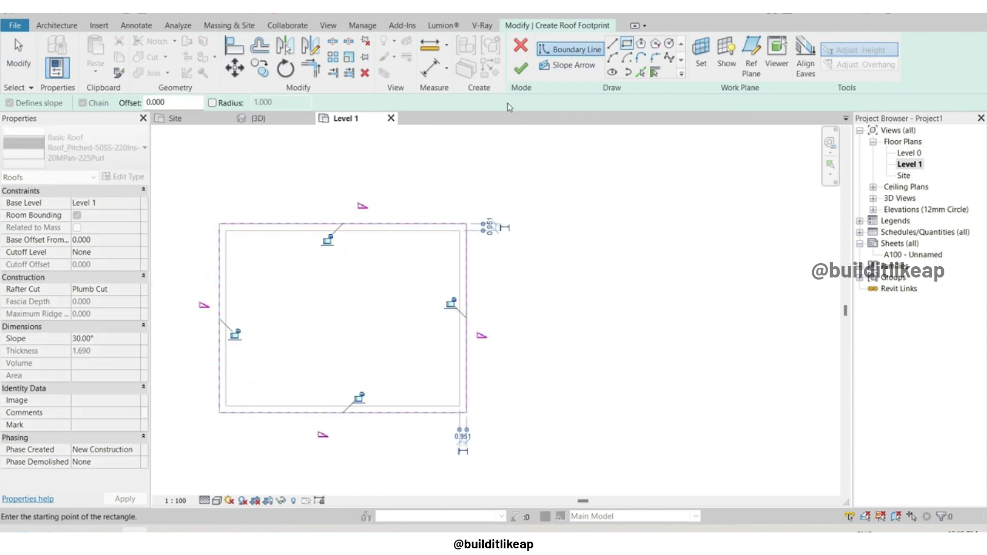
key("Escape")
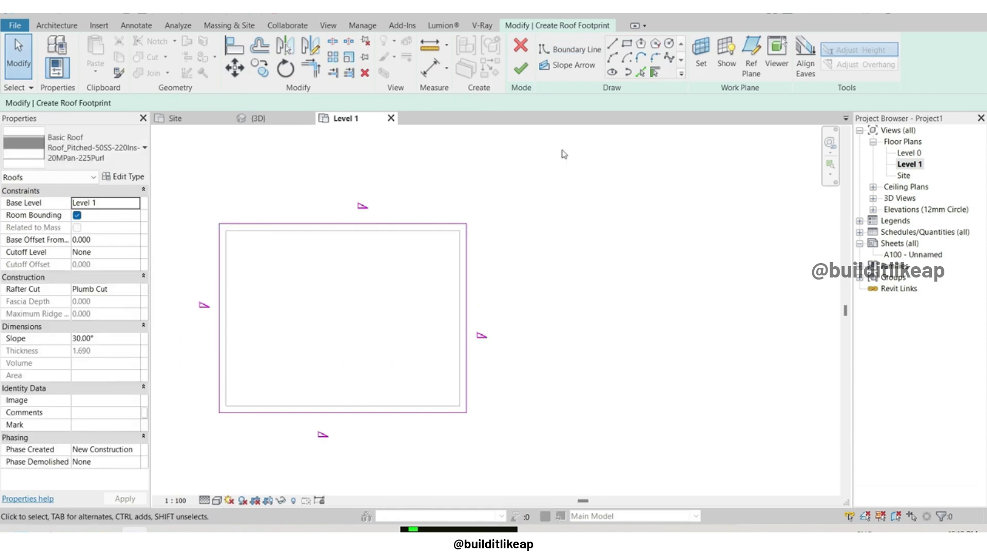
left_click(521, 67)
key("Escape")
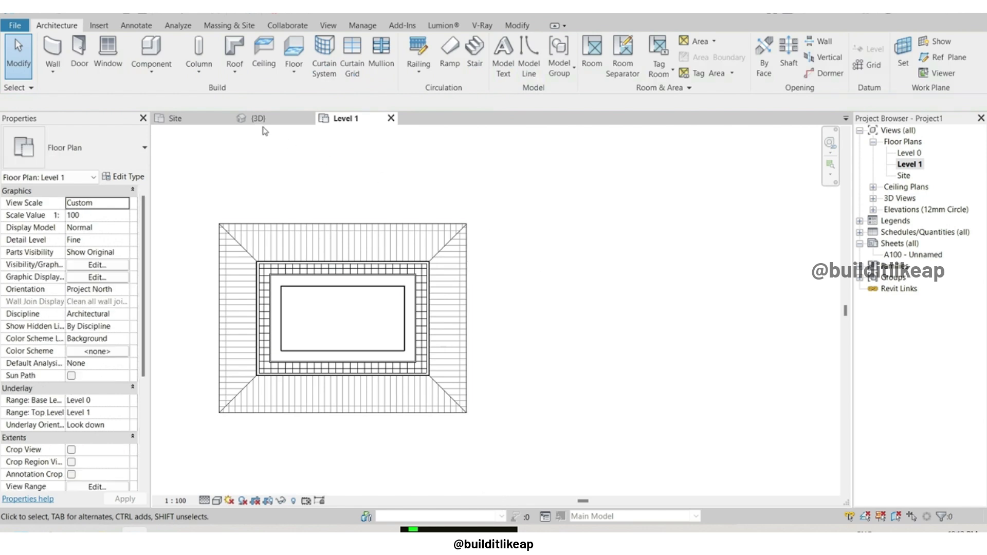
Orbit the {3D} model down to ground level to check the house against the terrain
left_click(275, 120)
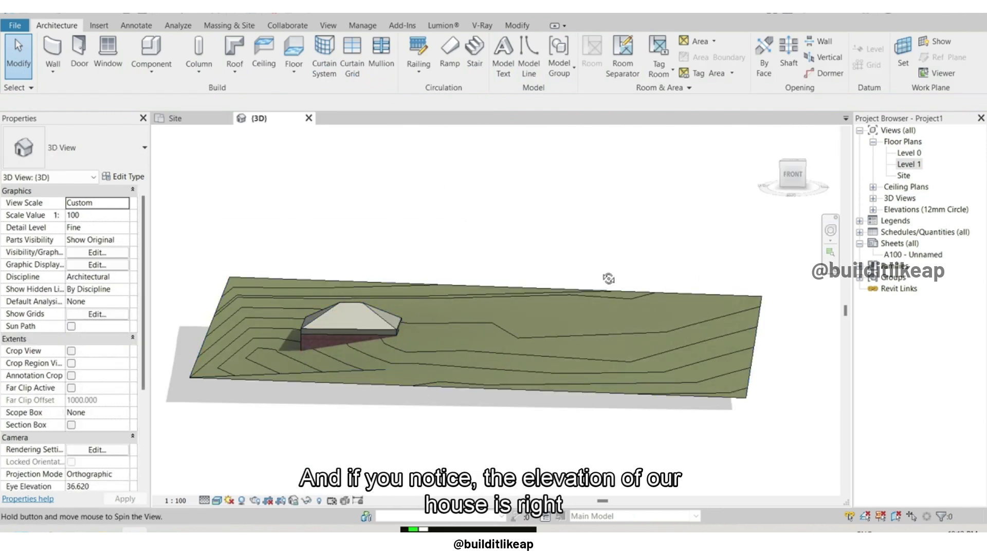
mouse_move(609, 279)
middle_mouse_down("shift")
mouse_move(524, 312)
mouse_move(523, 329)
middle_mouse_up("shift")
scroll(523, 329, "up", 2)
scroll(631, 376, "up", 3)
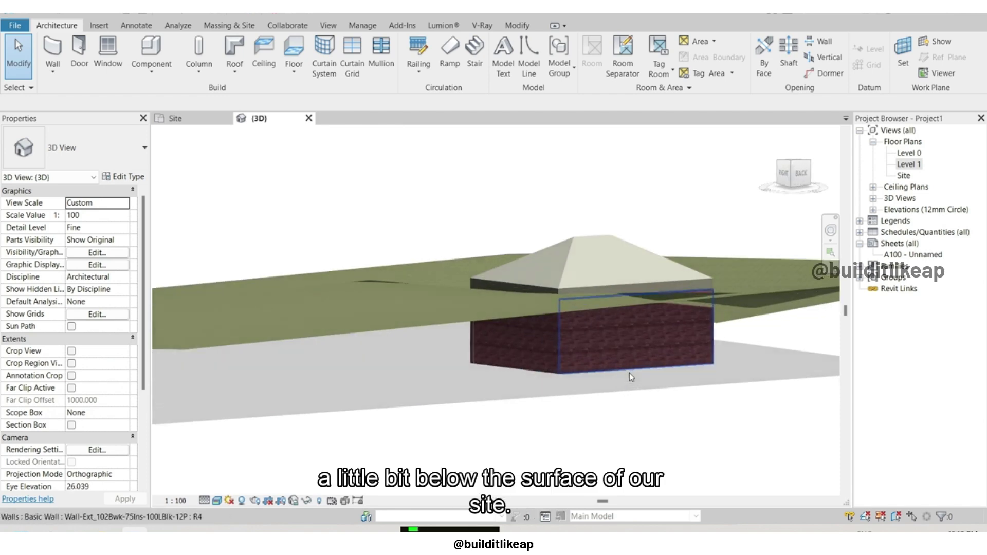
mouse_move(462, 242)
middle_mouse_down("shift")
mouse_move(447, 214)
mouse_move(458, 275)
mouse_move(513, 266)
middle_mouse_up("shift")
scroll(513, 267, "down", 3)
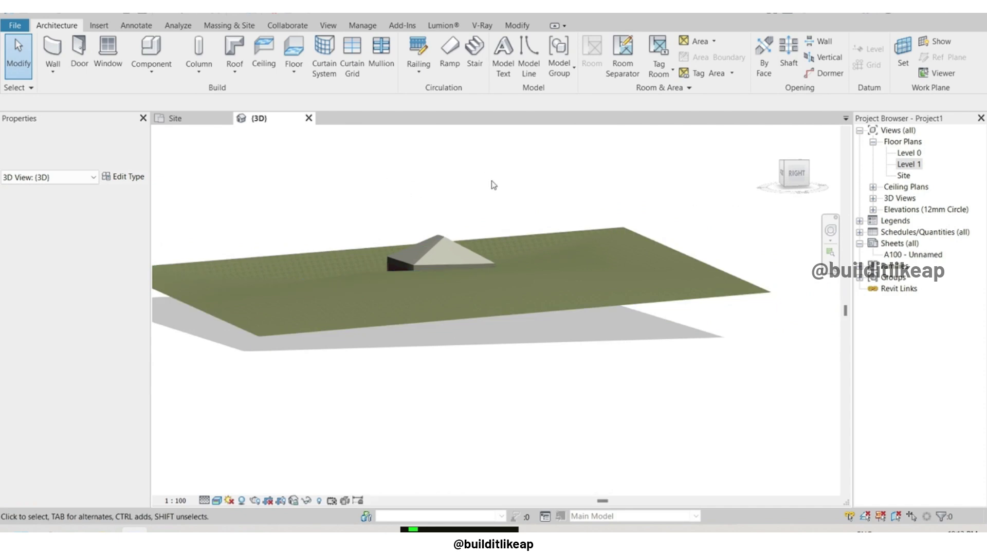
left_click(873, 209)
double_click(907, 243)
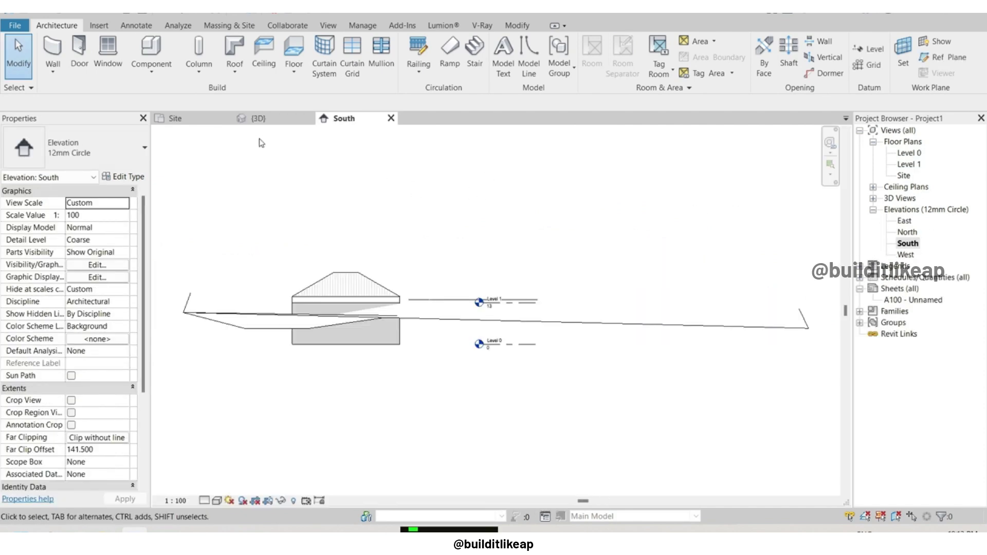
scroll(276, 320, "up", 4)
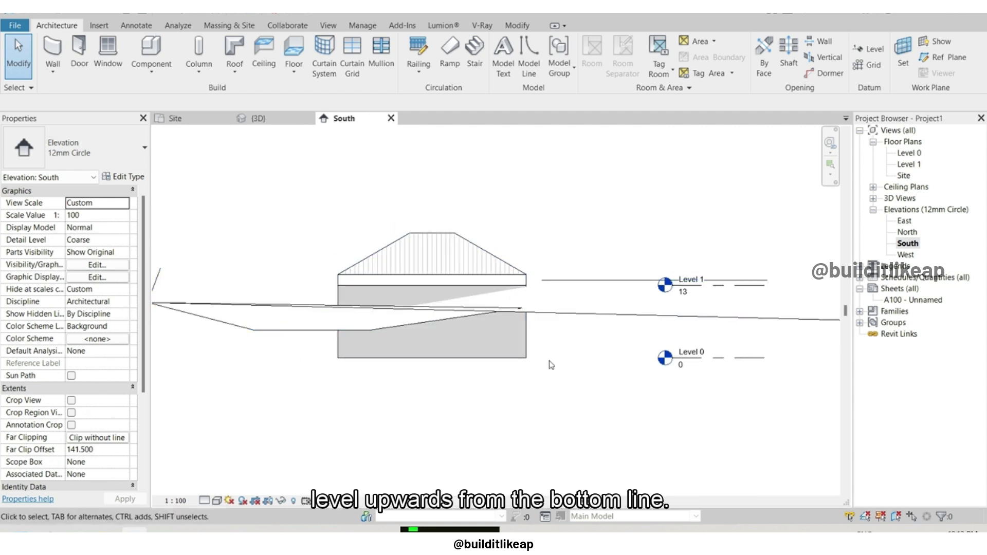
left_click_drag(318, 180, 548, 401)
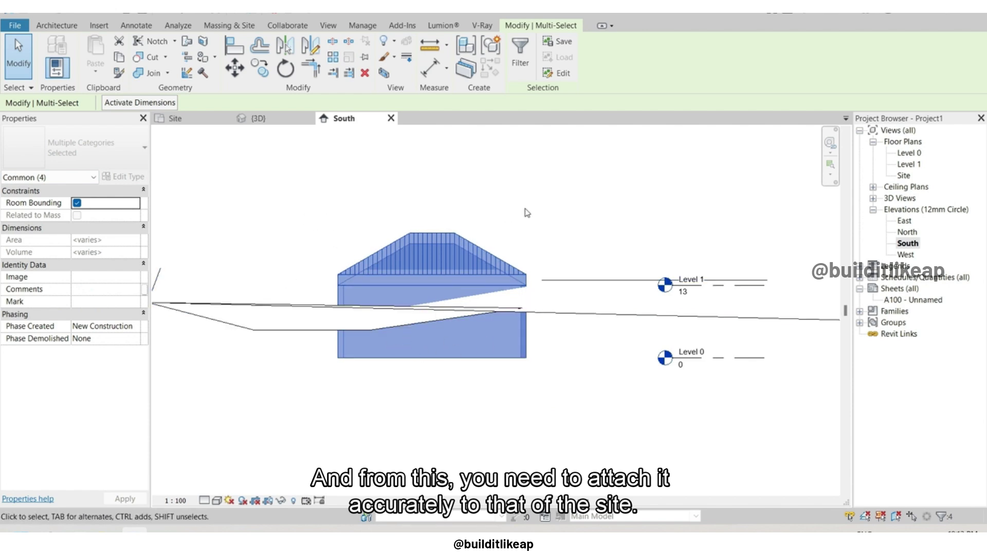
middle_click_drag(598, 241, 609, 258)
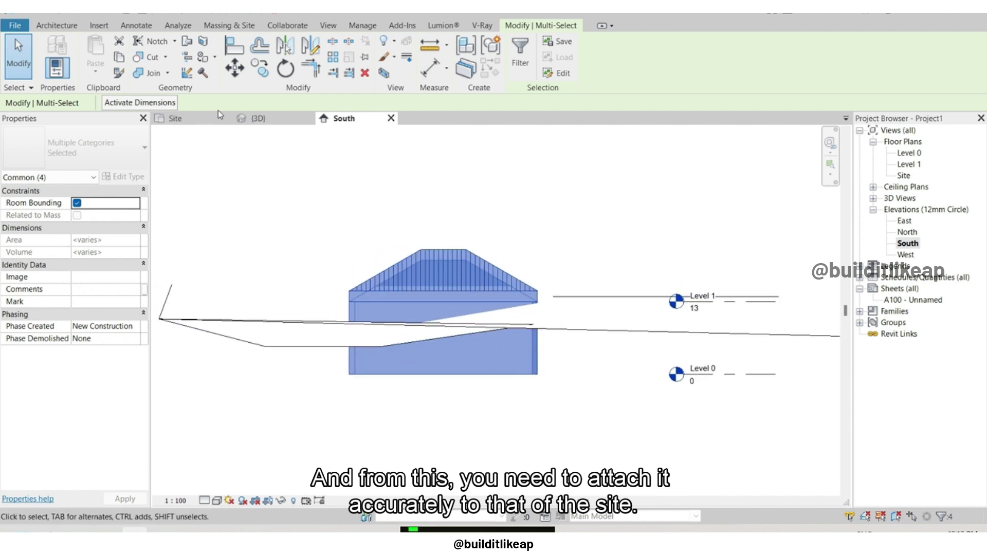
left_click_drag(555, 389, 278, 365)
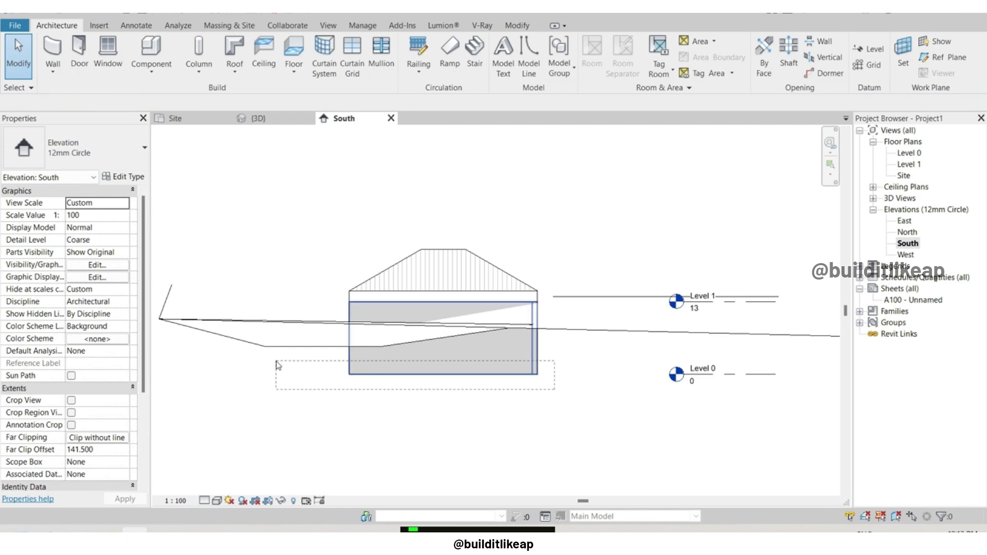
left_click(268, 181)
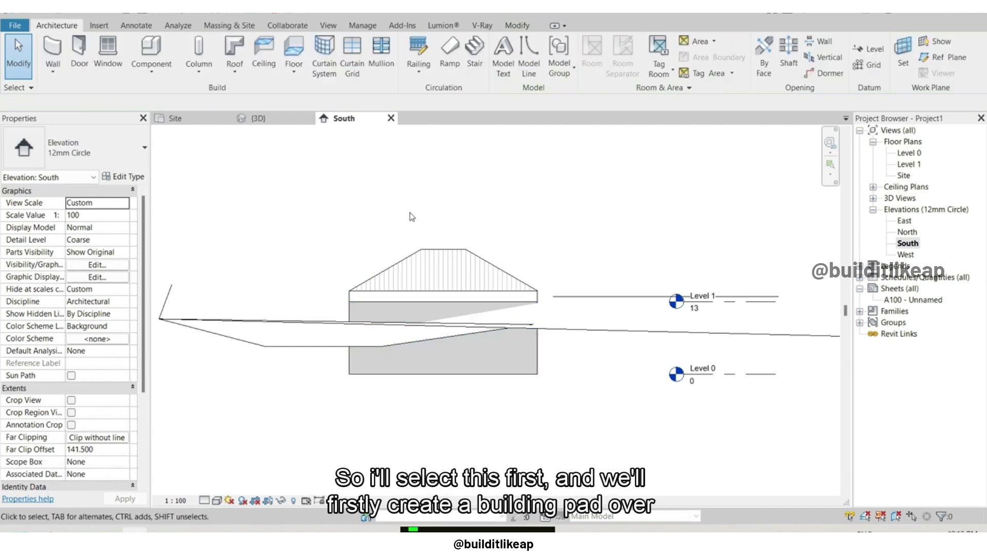
middle_click_drag(411, 216, 416, 229)
left_click(390, 118)
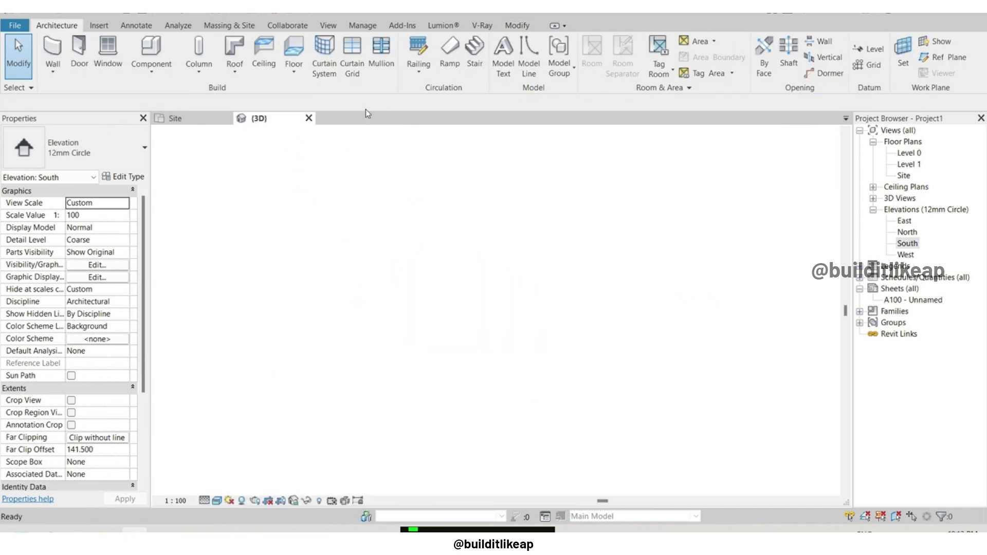
Hide the roof in the Site plan view
left_click(189, 122)
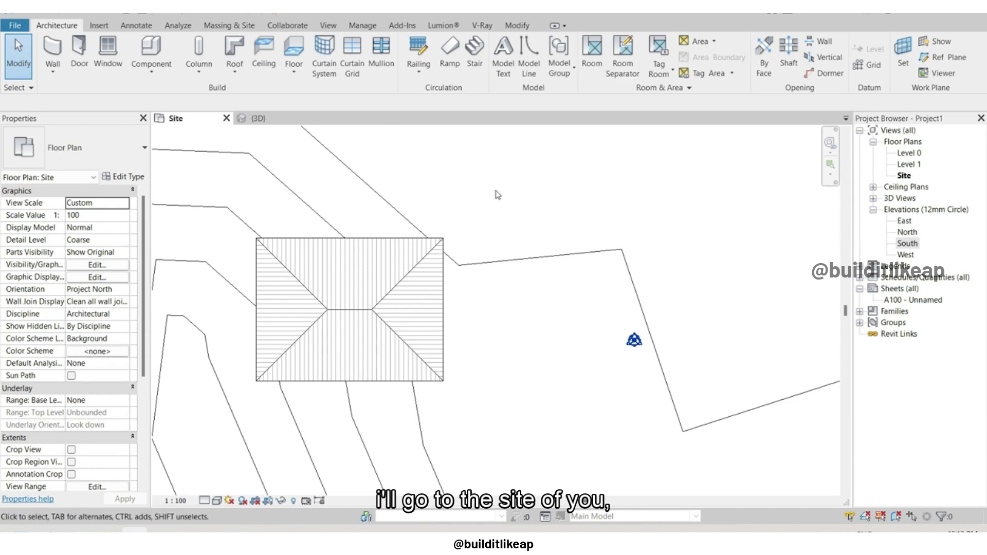
left_click(405, 279)
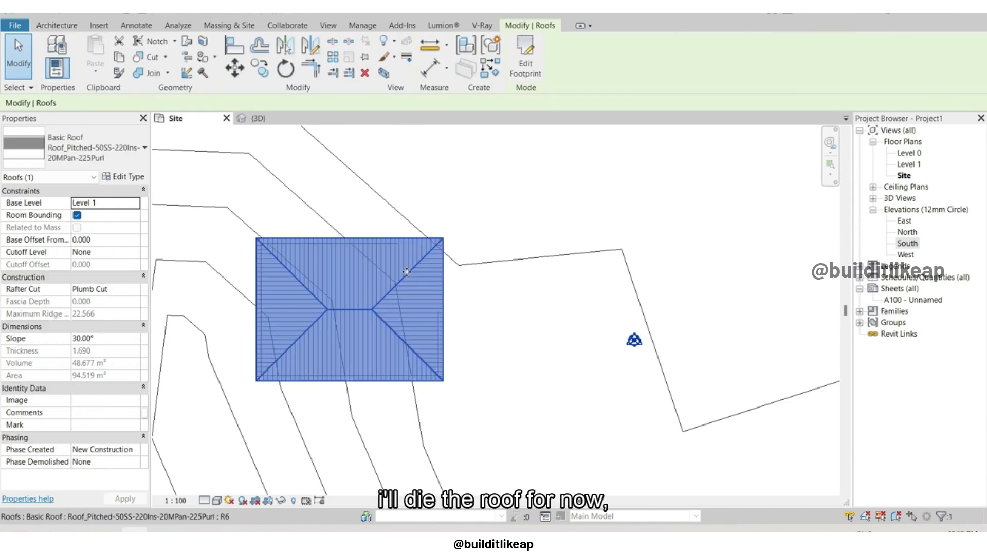
key("e")
key("h")
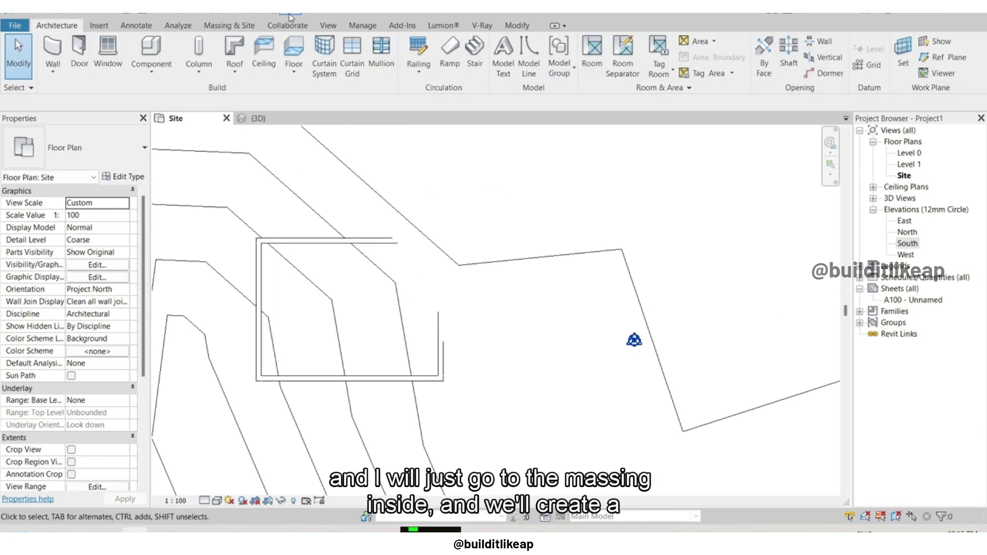
Create a building pad by picking the whole exterior wall chain, then view it in 3D
left_click(229, 26)
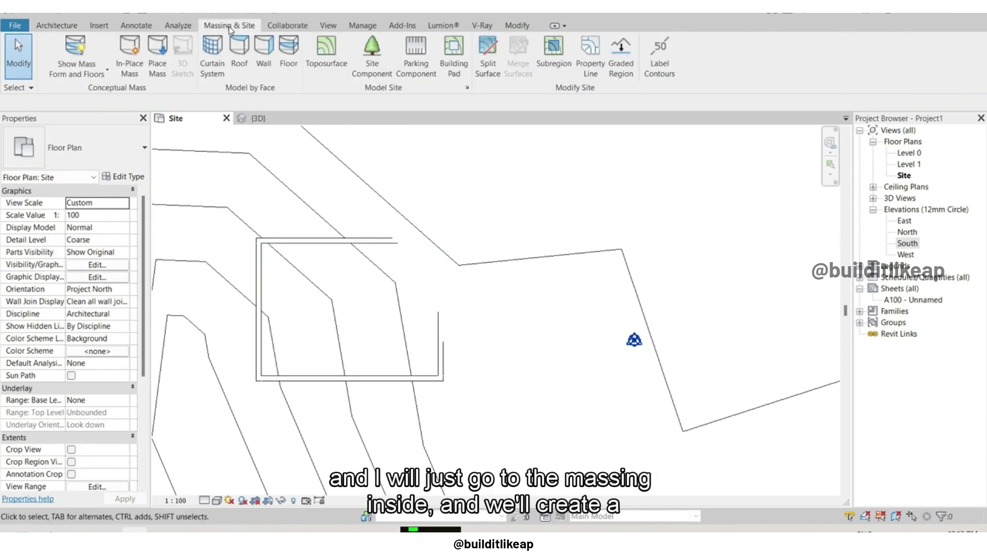
left_click(453, 59)
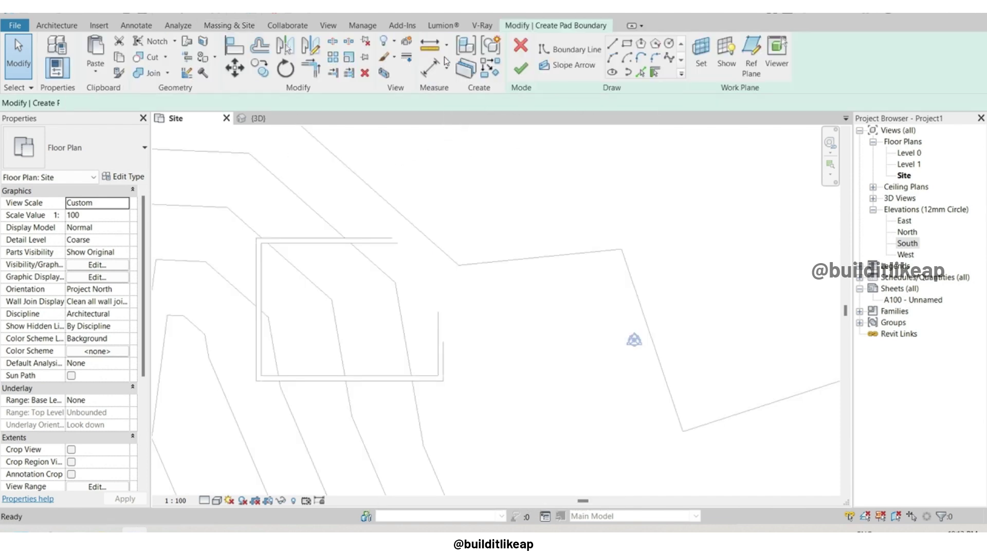
left_click(579, 51)
left_click(654, 73)
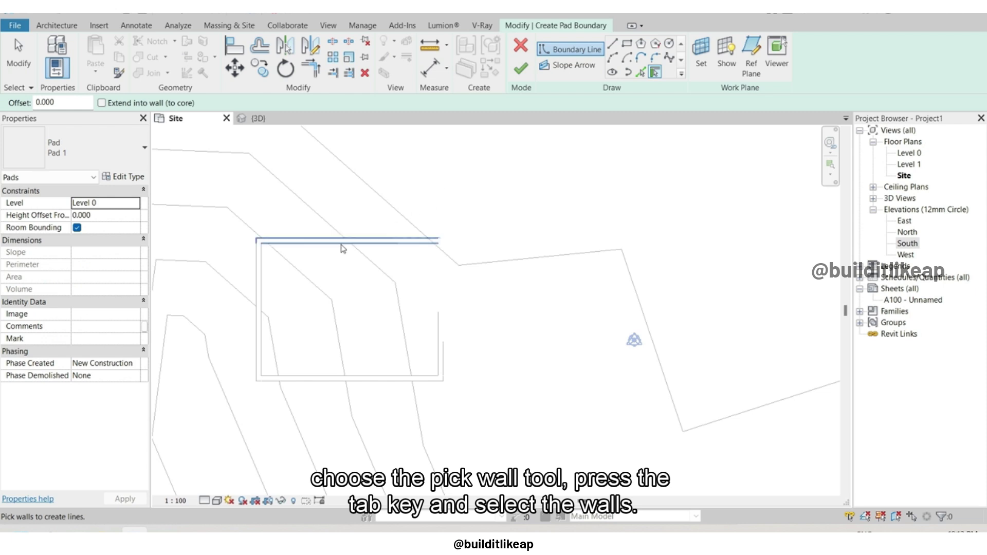
key("Tab")
left_click(312, 241)
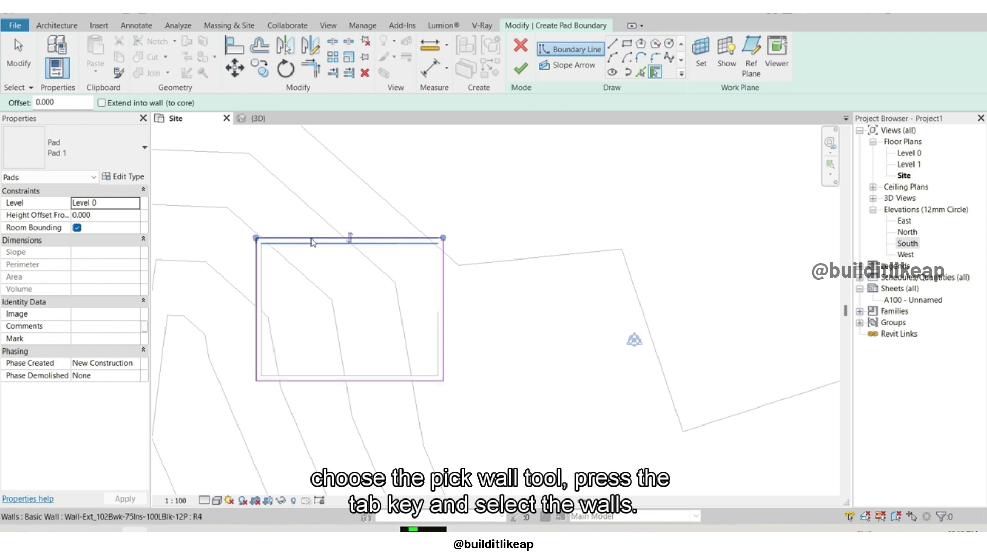
left_click(519, 75)
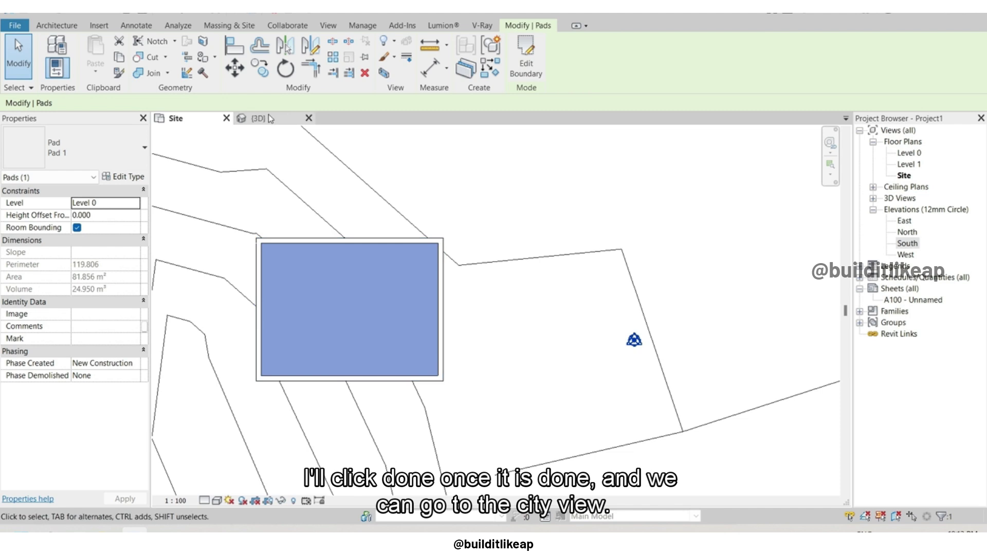
left_click(268, 116)
Orbit beneath the topography to inspect the pad, then open the South elevation
middle_click_drag(516, 323, 493, 299, "shift")
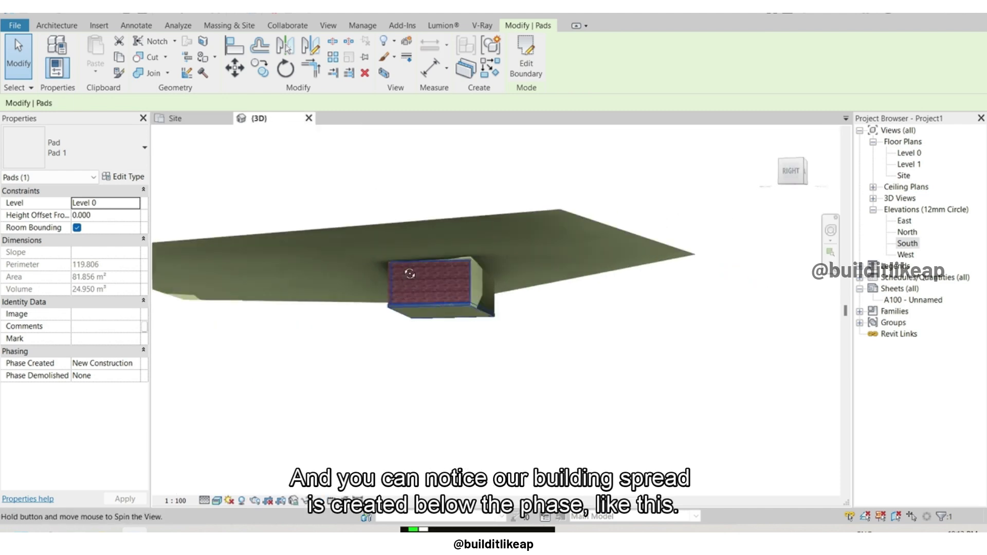
scroll(492, 299, "up", 3)
scroll(493, 299, "up", 3)
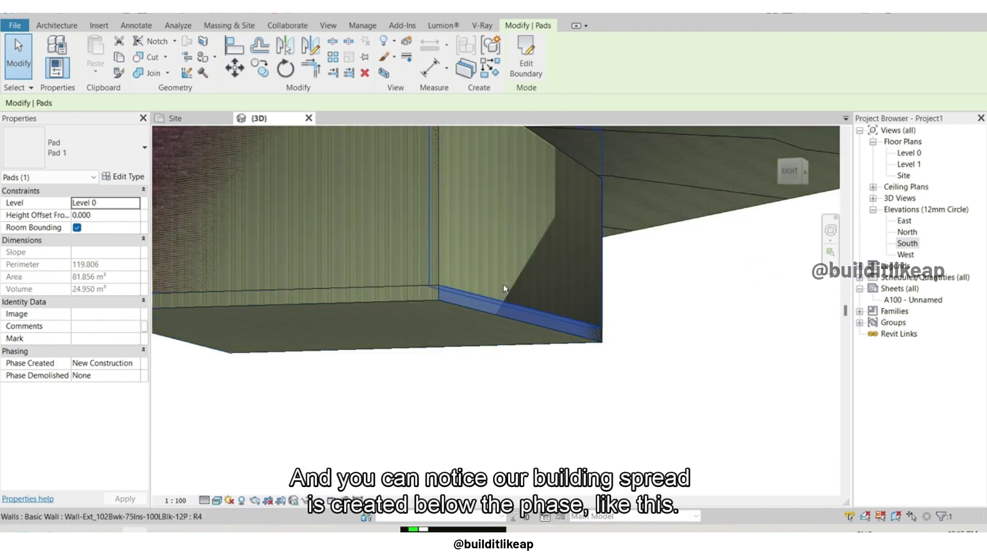
scroll(487, 210, "down", 3)
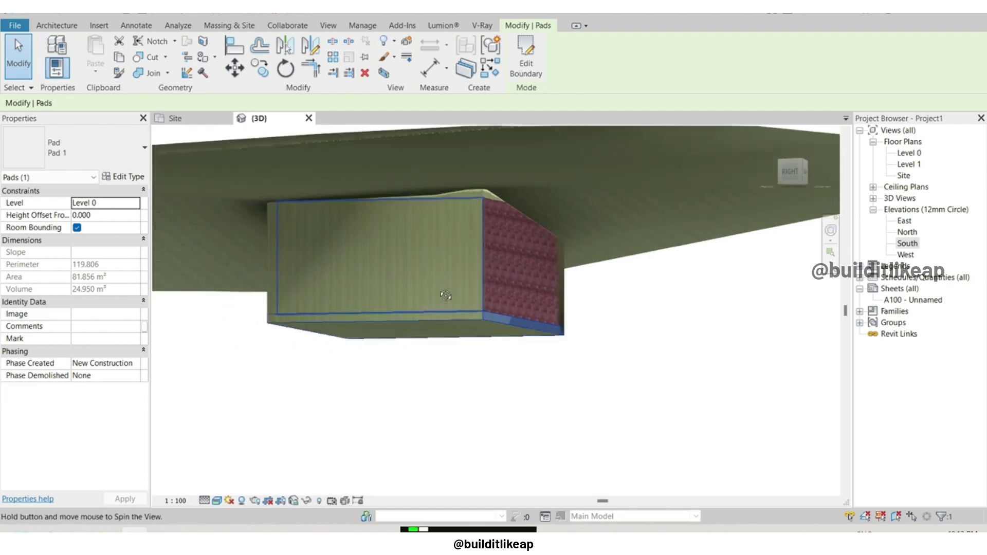
scroll(545, 318, "down", 5)
left_click(544, 318)
mouse_move(544, 317)
middle_mouse_down("shift")
mouse_move(388, 319)
mouse_move(543, 374)
mouse_move(578, 369)
mouse_move(522, 198)
middle_mouse_up("shift")
key("Escape")
double_click(907, 243)
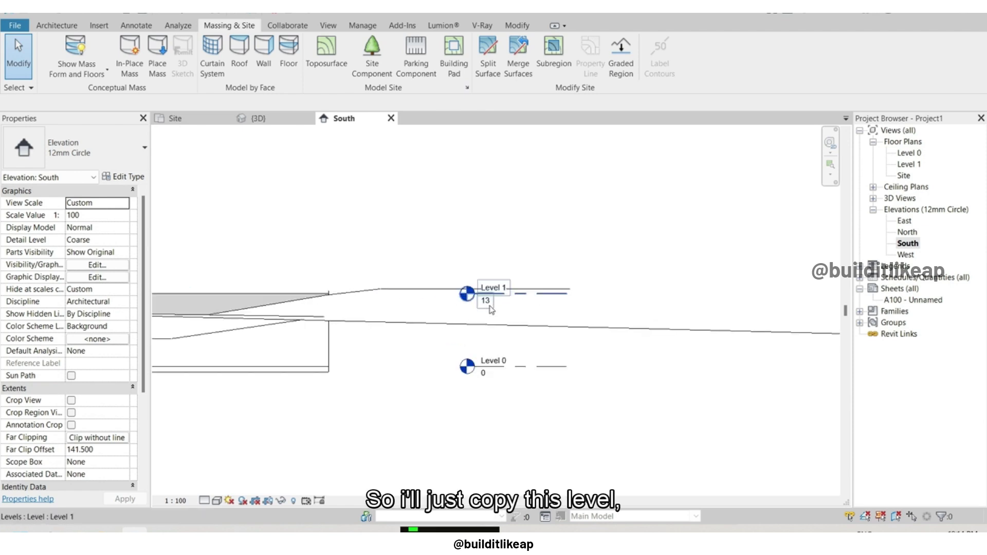
Select Level 1 and discard the accidentally opened pad sketch edit
left_click(506, 302)
scroll(514, 298, "up", 2)
scroll(515, 296, "up", 2)
scroll(514, 294, "up", 1)
key("Escape")
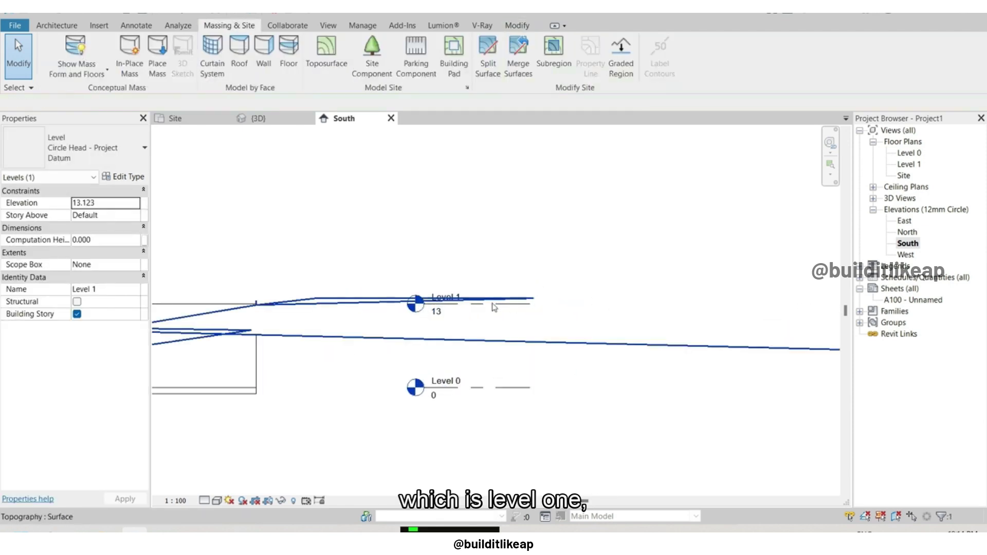
middle_click_drag(435, 307, 445, 309)
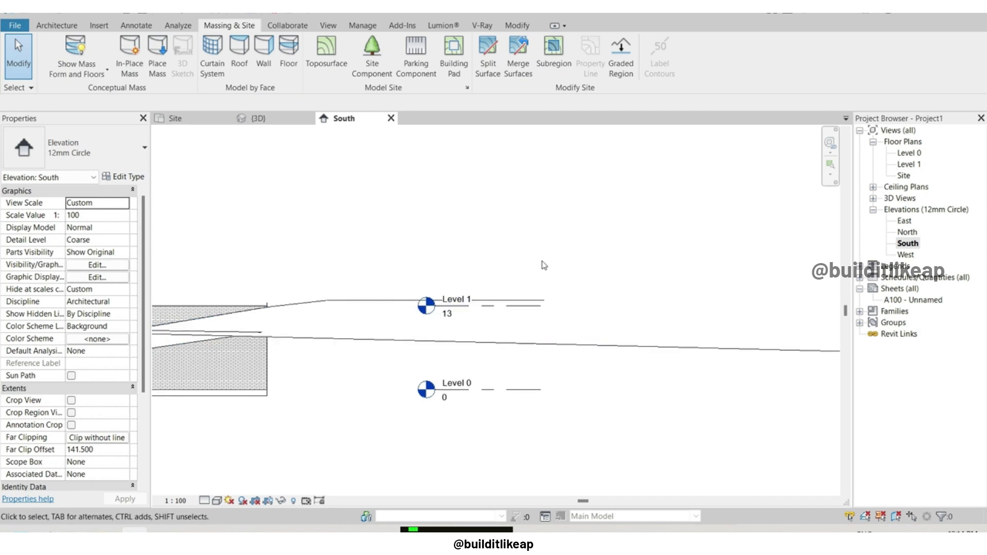
left_click(530, 314)
scroll(622, 335, "down", 2)
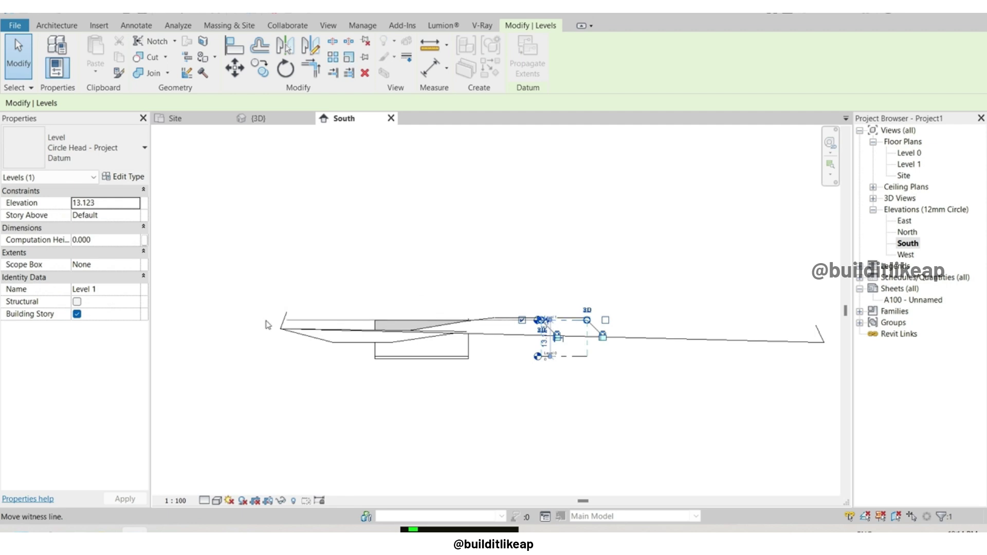
scroll(536, 345, "up", 2)
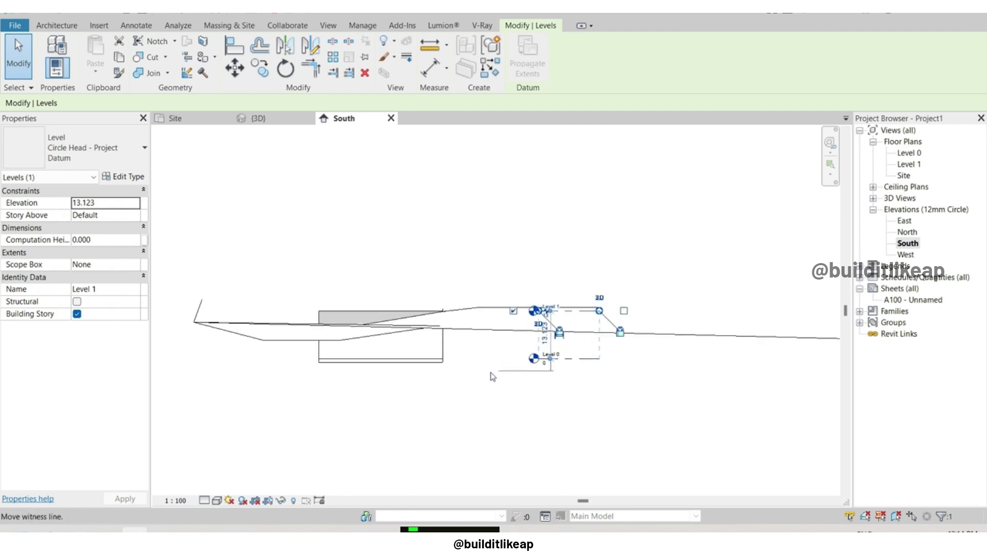
double_click(426, 361)
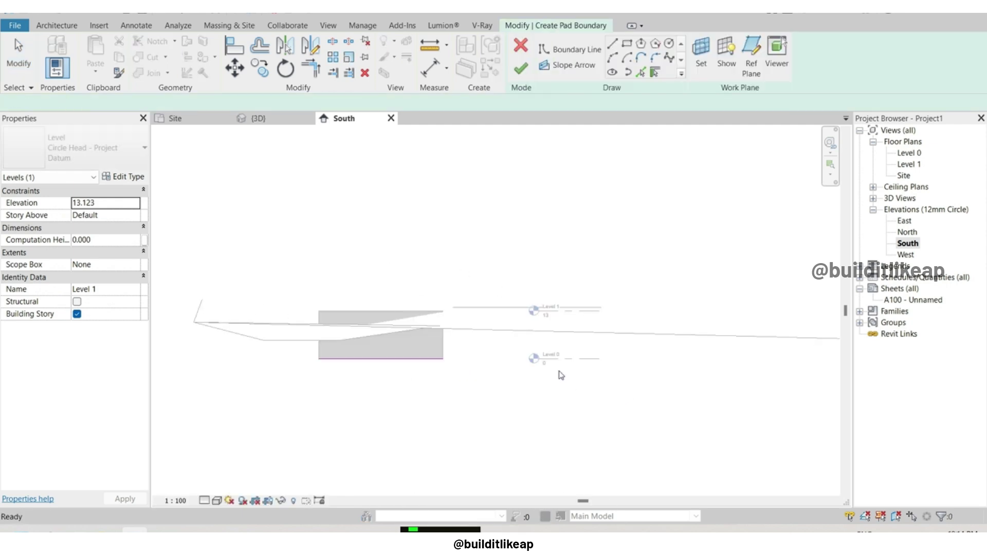
scroll(560, 376, "up", 2)
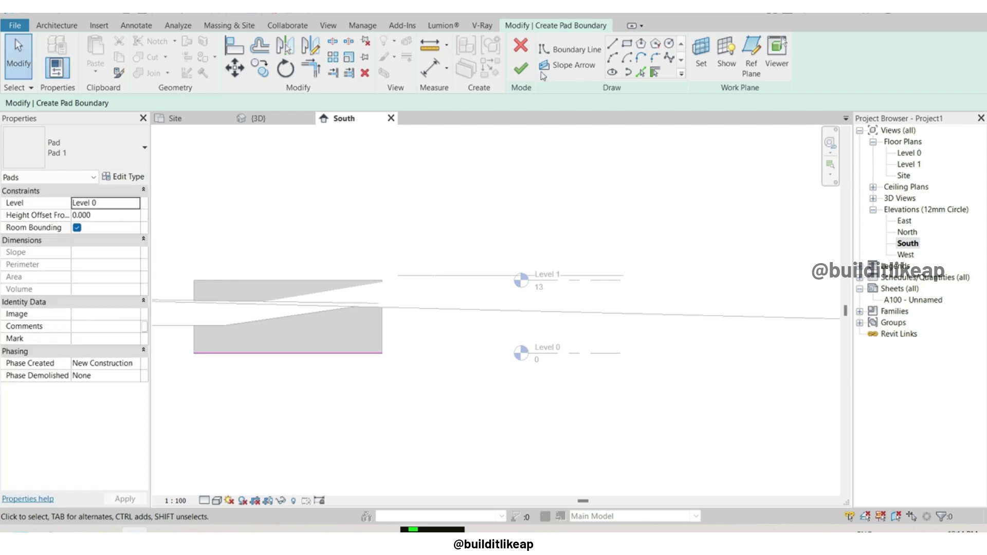
left_click(519, 49)
left_click(527, 278)
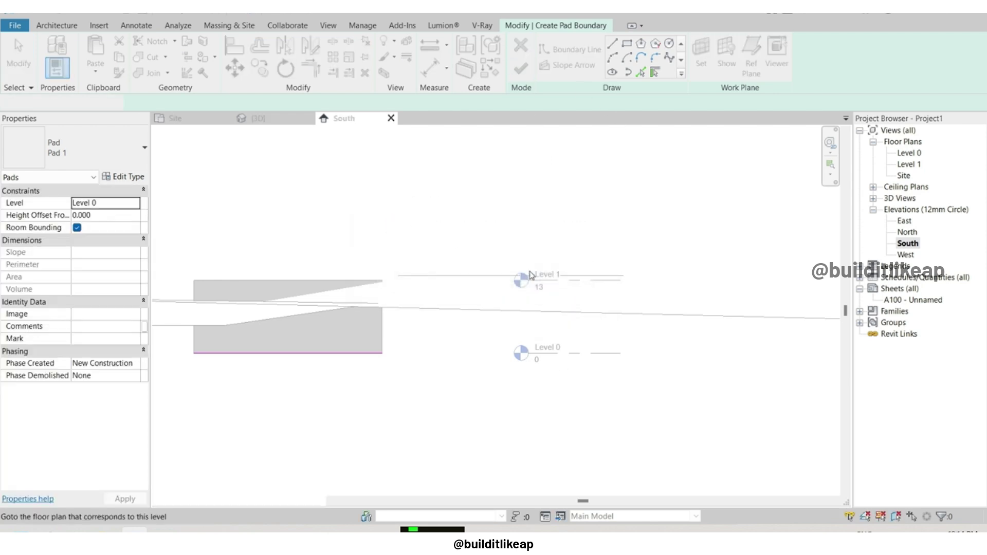
Drag the Level 0 and Level 1 heads far left past the building
left_click(596, 282)
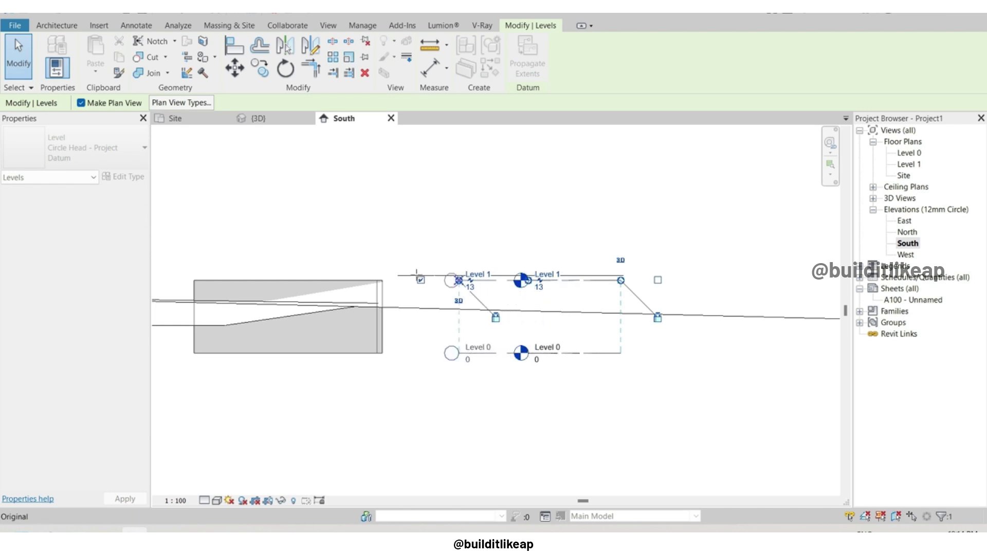
left_click_drag(528, 281, 305, 281)
left_click(669, 271)
scroll(669, 271, "down", 2)
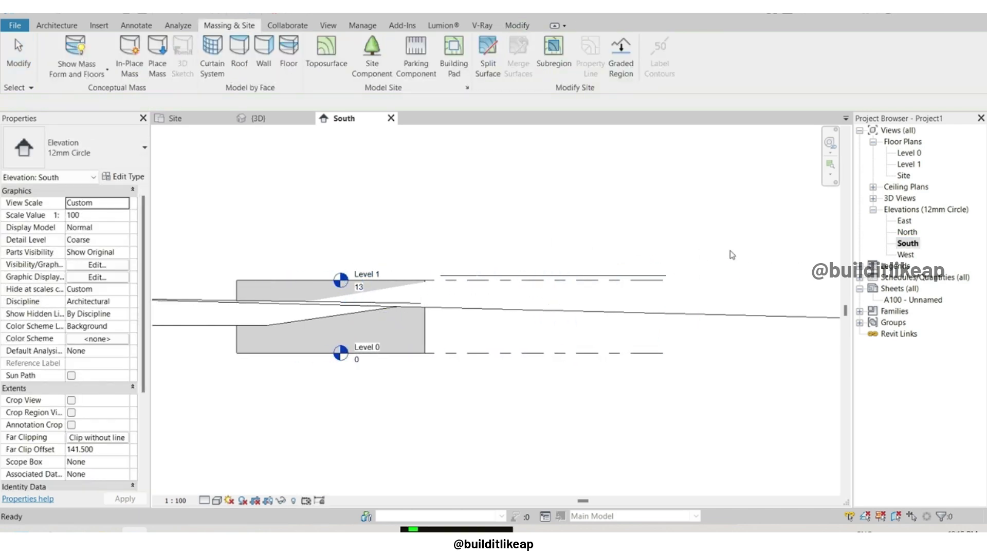
left_click(565, 267)
mouse_move(565, 267)
middle_mouse_down()
mouse_move(416, 244)
mouse_move(650, 272)
middle_mouse_up()
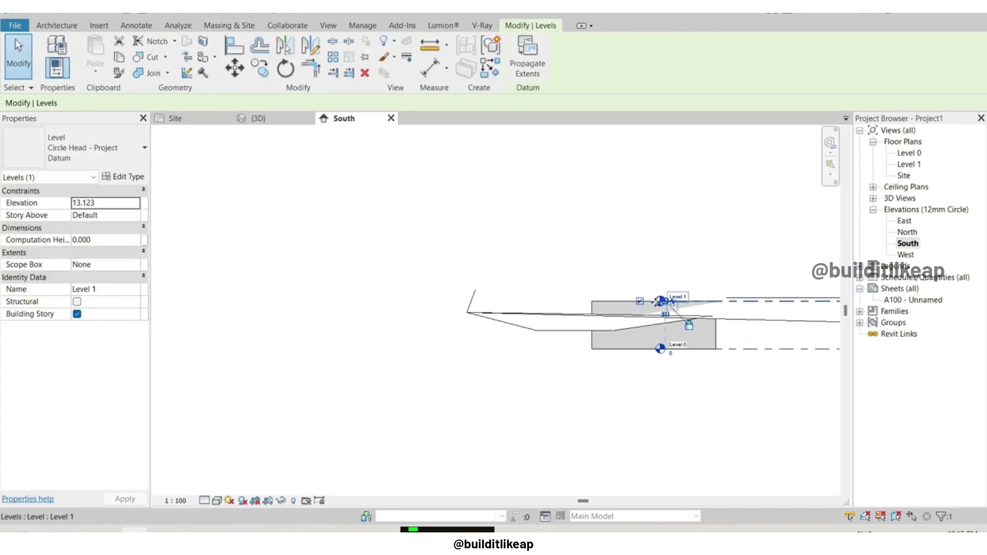
left_click_drag(667, 302, 637, 301)
left_click_drag(460, 293, 333, 301)
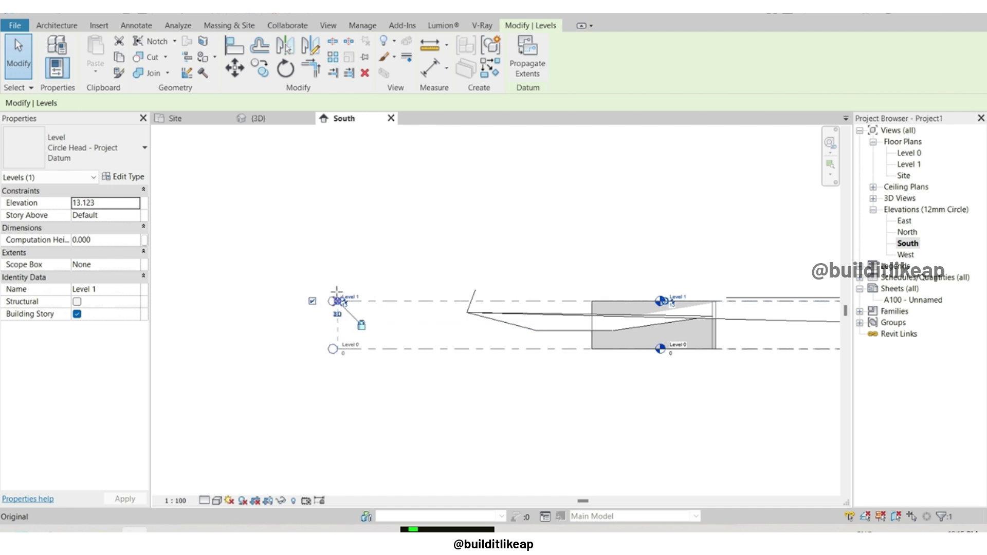
key("Escape")
Copy Level 1 up by 13 to create Level 2 at elevation 26
left_click(391, 303)
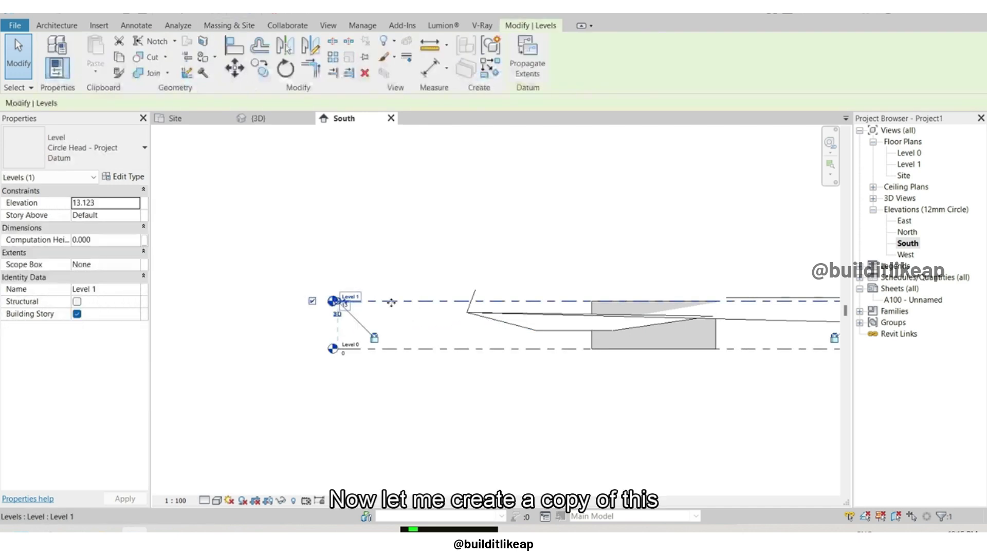
left_click(260, 68)
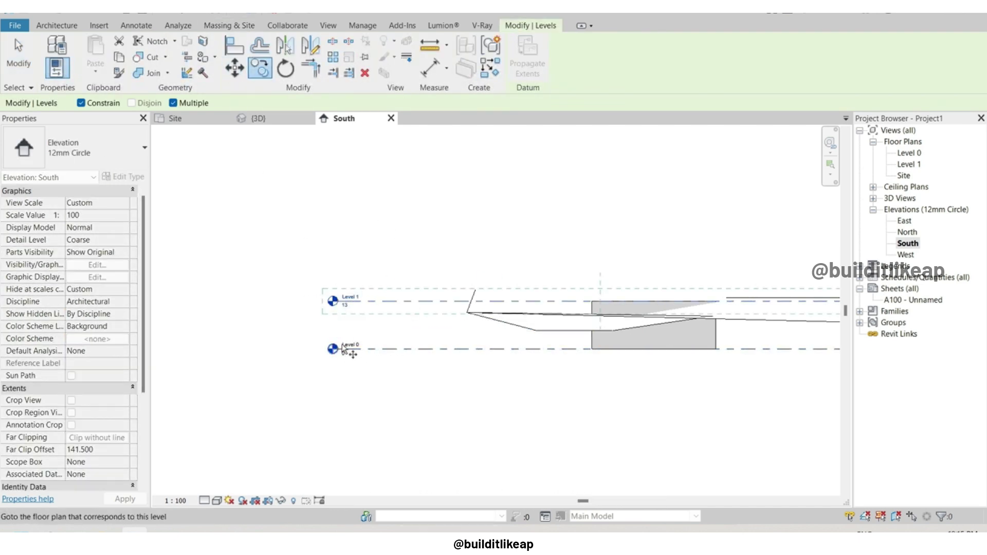
left_click(373, 349)
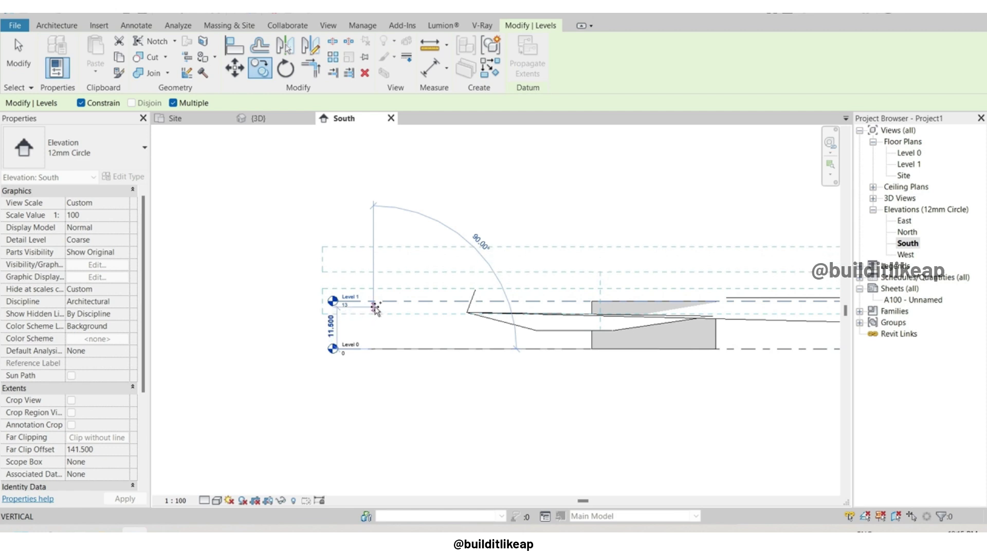
type("13")
key("Return")
key("Escape")
key("Escape")
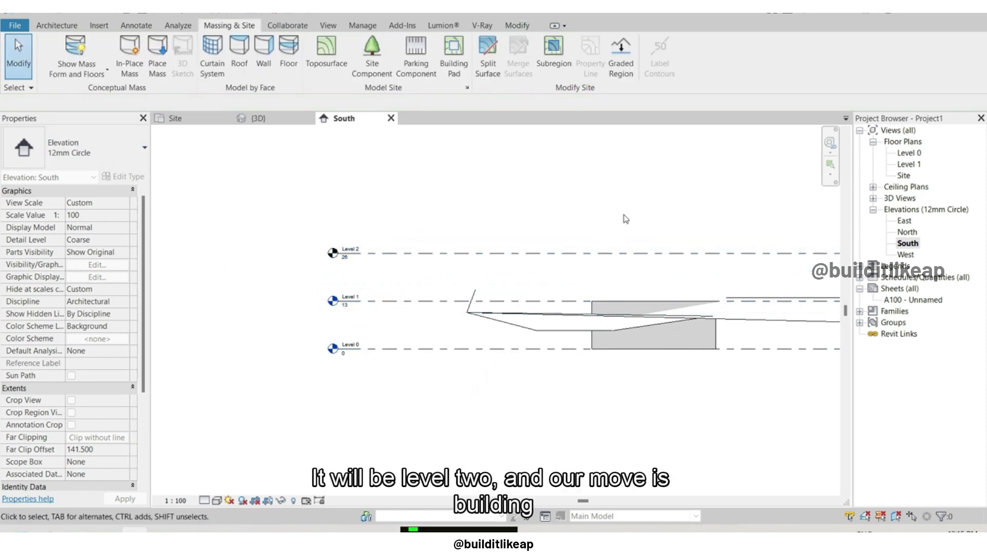
Window-select the house walls in the South elevation, then clear the selection
scroll(625, 219, "down", 1)
left_click_drag(400, 282, 585, 386)
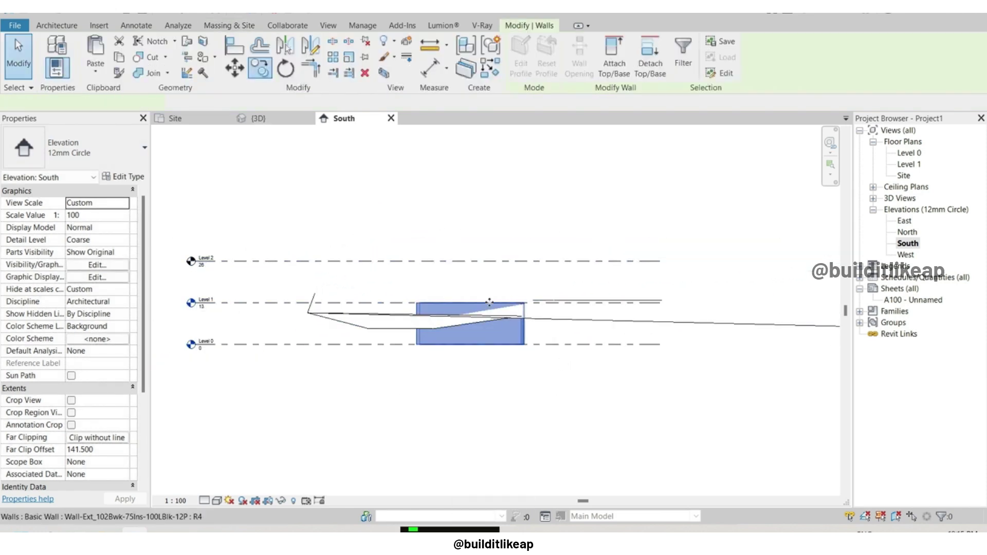
scroll(406, 300, "up", 1)
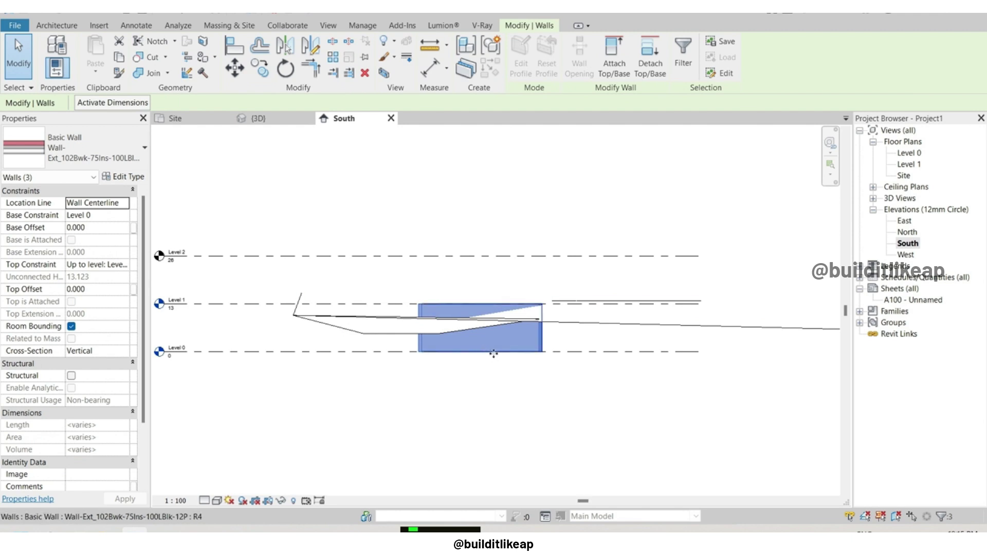
key("Escape")
middle_click_drag(493, 354, 570, 365)
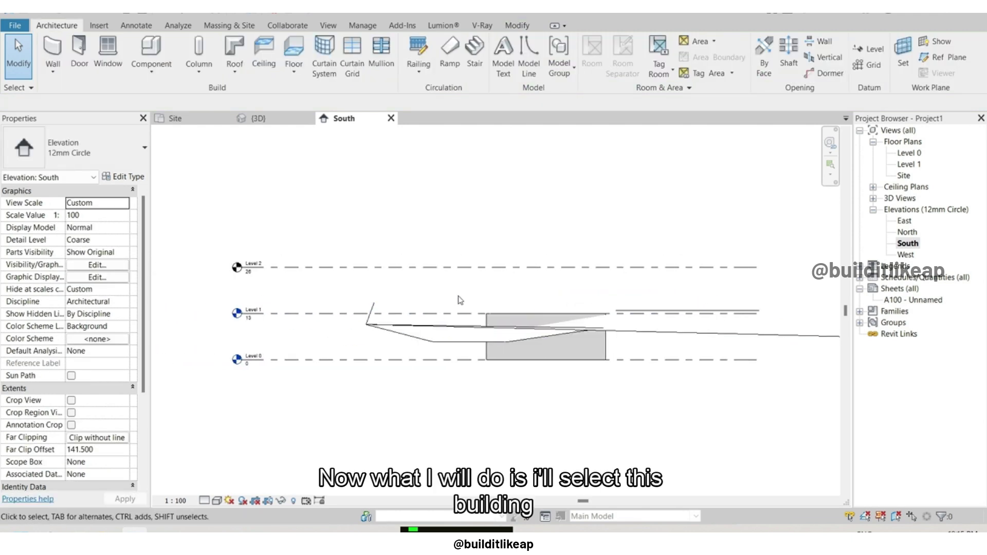
Copy the house walls and paste them aligned to Level 1
mouse_move(462, 294)
left_mouse_down()
mouse_move(574, 380)
mouse_move(626, 390)
left_mouse_up()
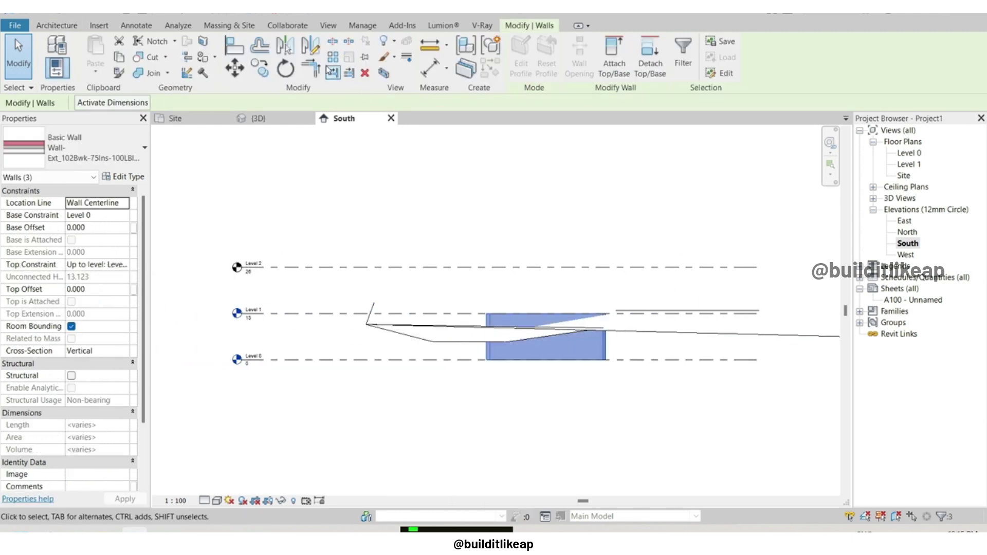
left_click(166, 57)
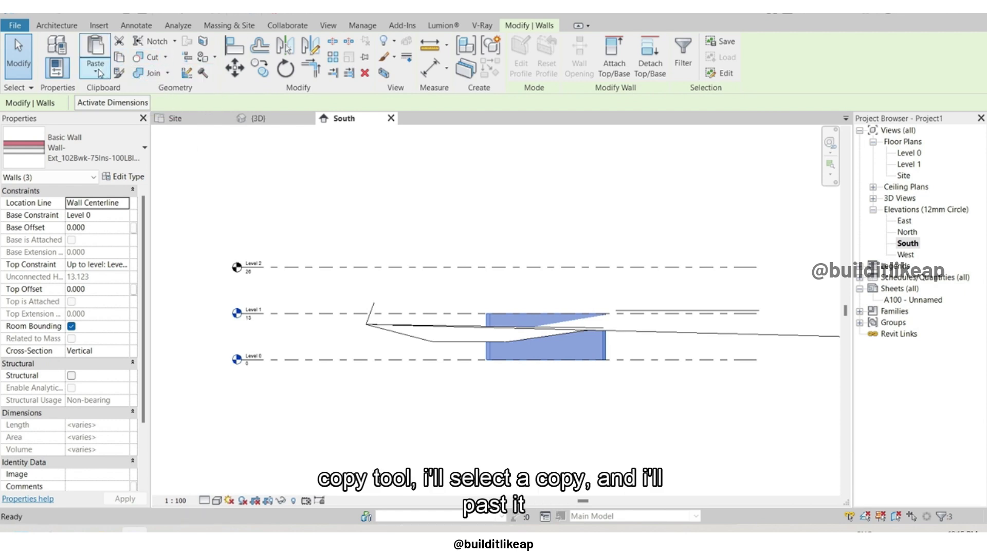
left_click(99, 73)
left_click(126, 119)
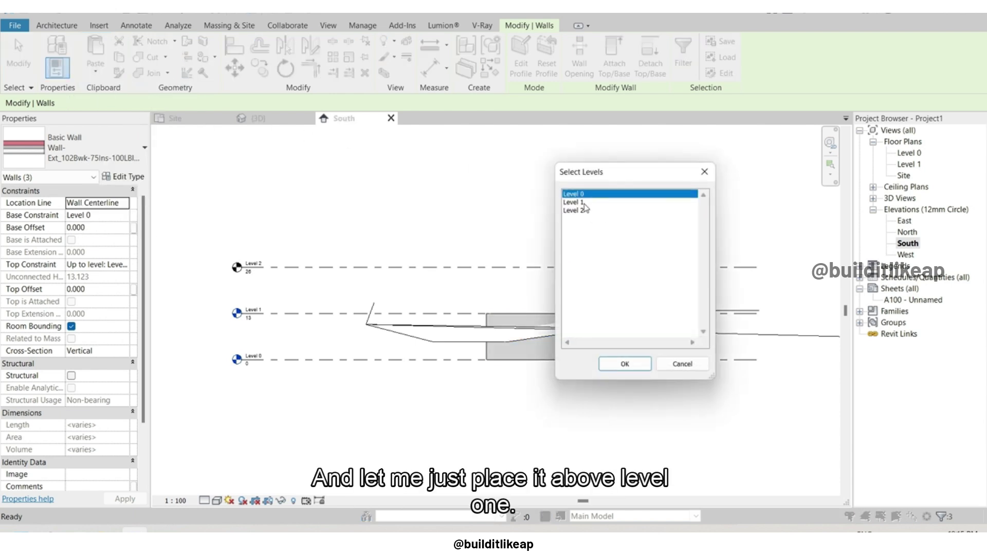
left_click_drag(596, 186, 679, 186)
left_click(682, 202)
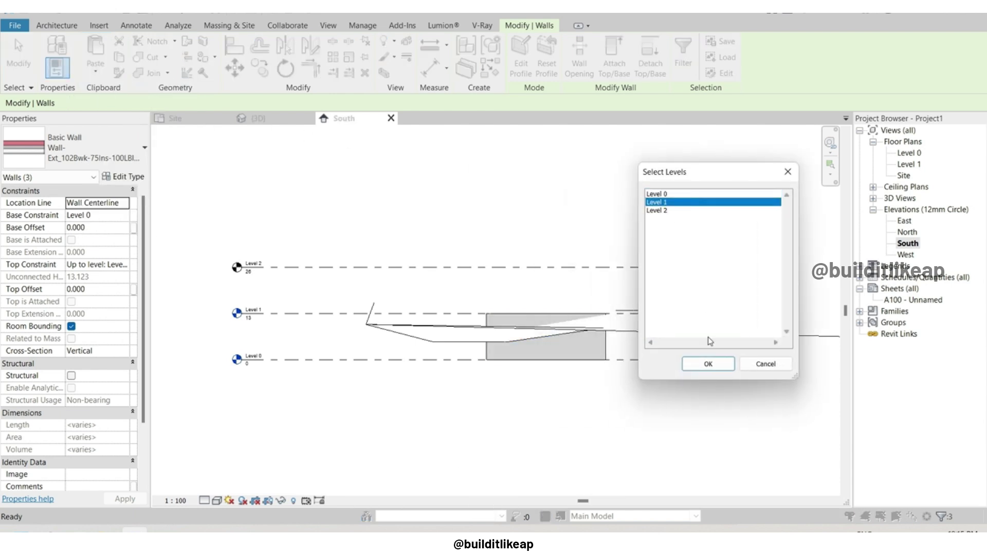
left_click(708, 363)
key("Escape")
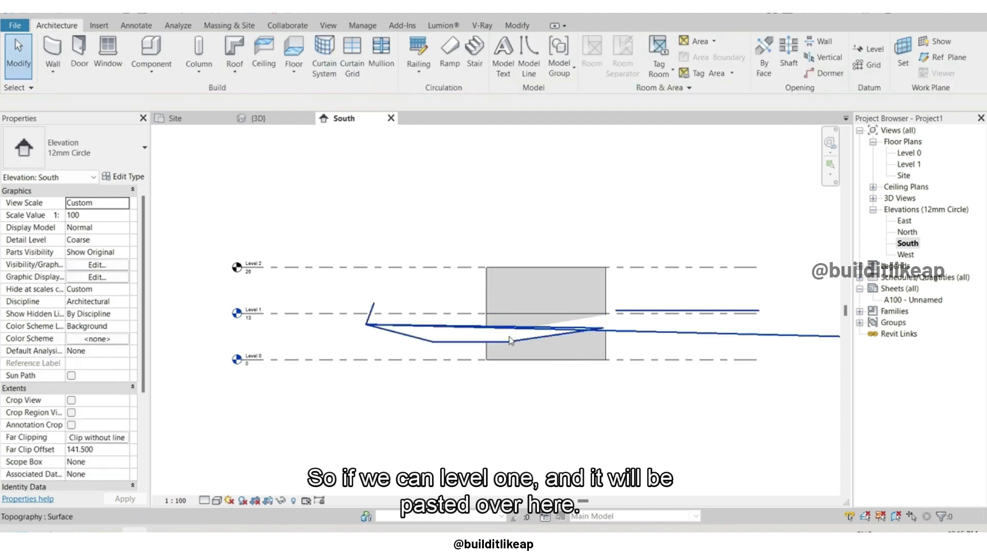
Delete the original walls below Level 1 and switch to the 3D view
scroll(477, 308, "up", 2)
left_click_drag(467, 288, 679, 413)
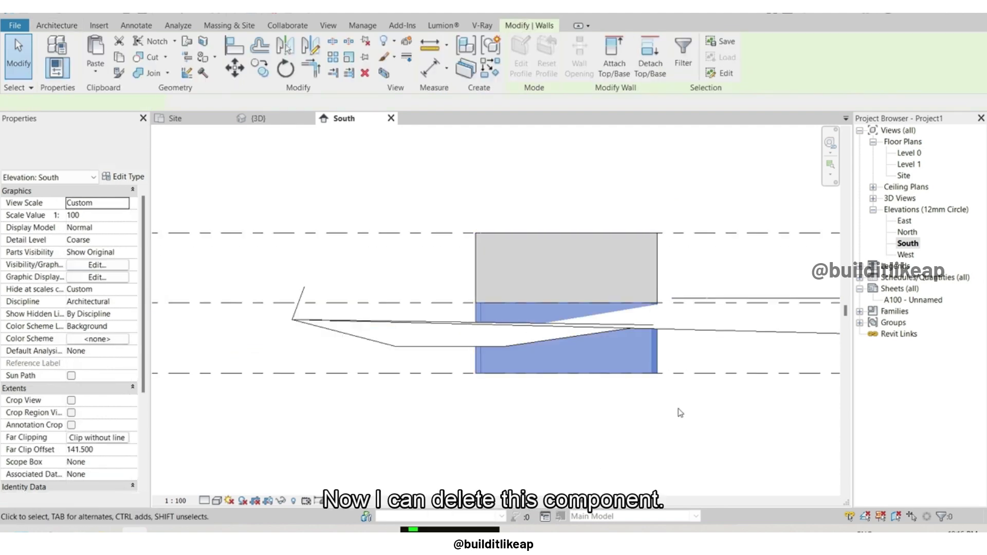
key("Delete")
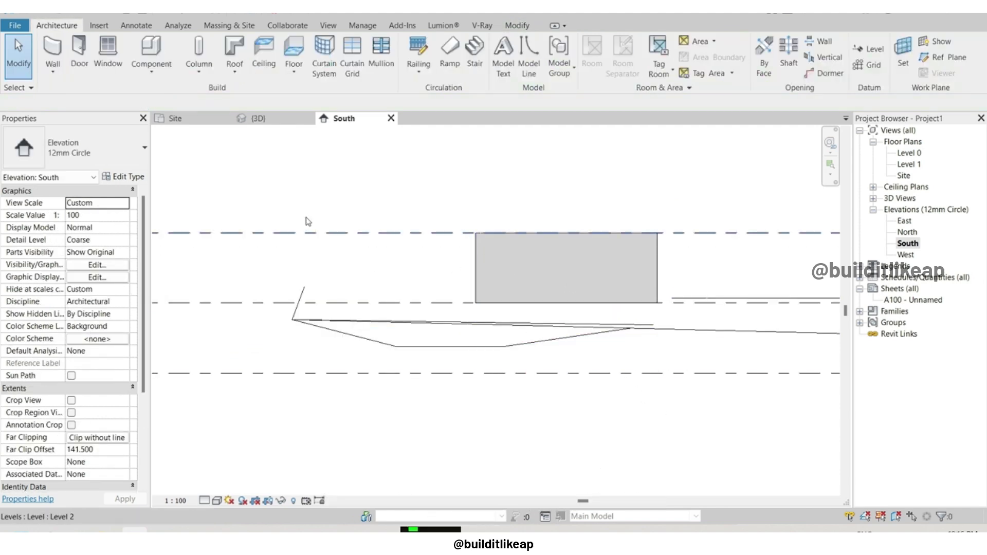
left_click(272, 119)
Set the sunken front wall's top constraint to Up to level: Level 2
middle_click_drag(560, 356, 623, 357, "shift")
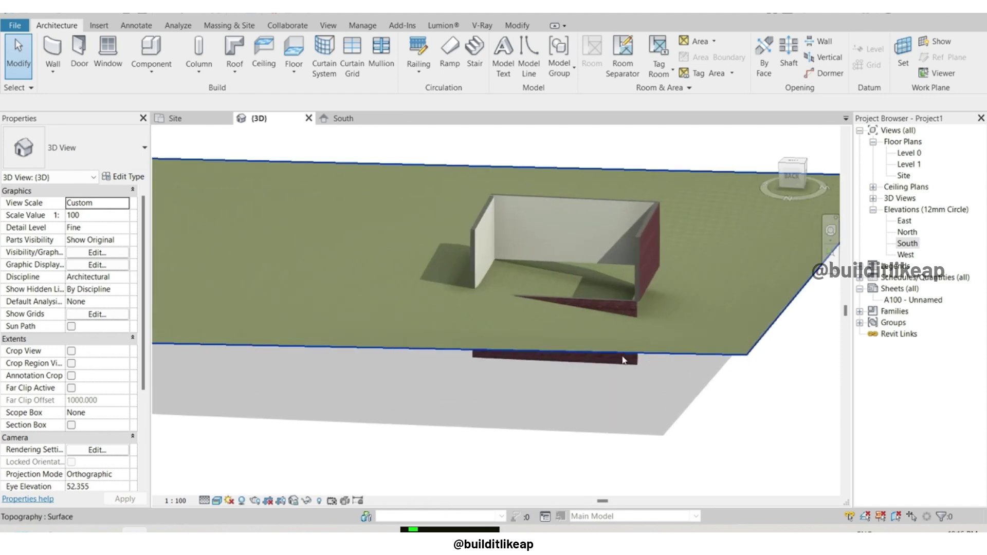
scroll(631, 365, "up", 2)
left_click(631, 365)
scroll(622, 298, "up", 2)
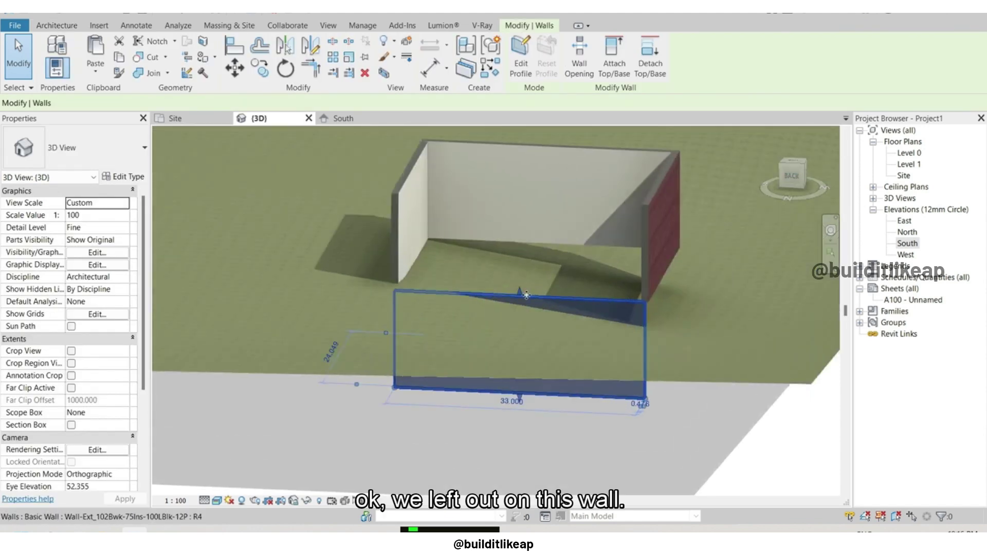
left_click(622, 298)
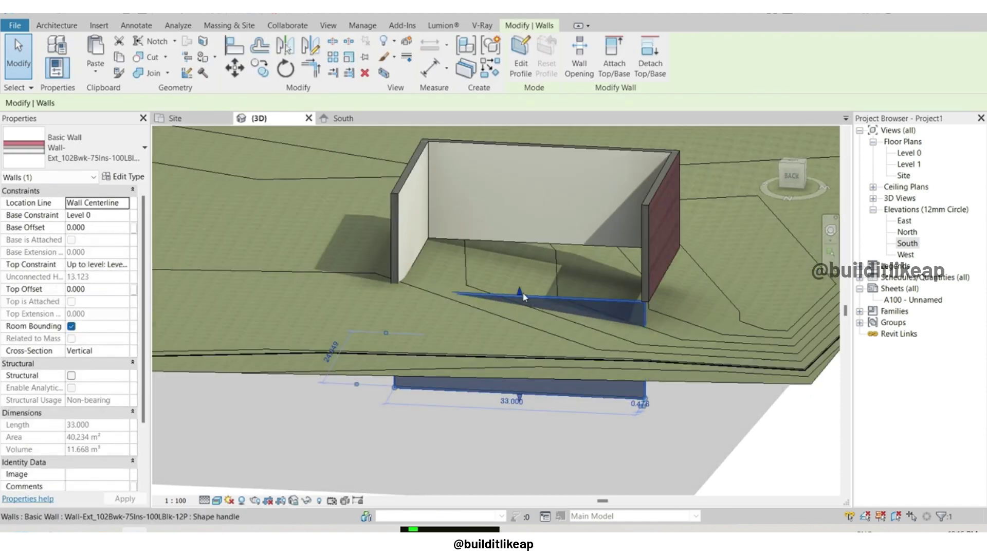
left_click(127, 265)
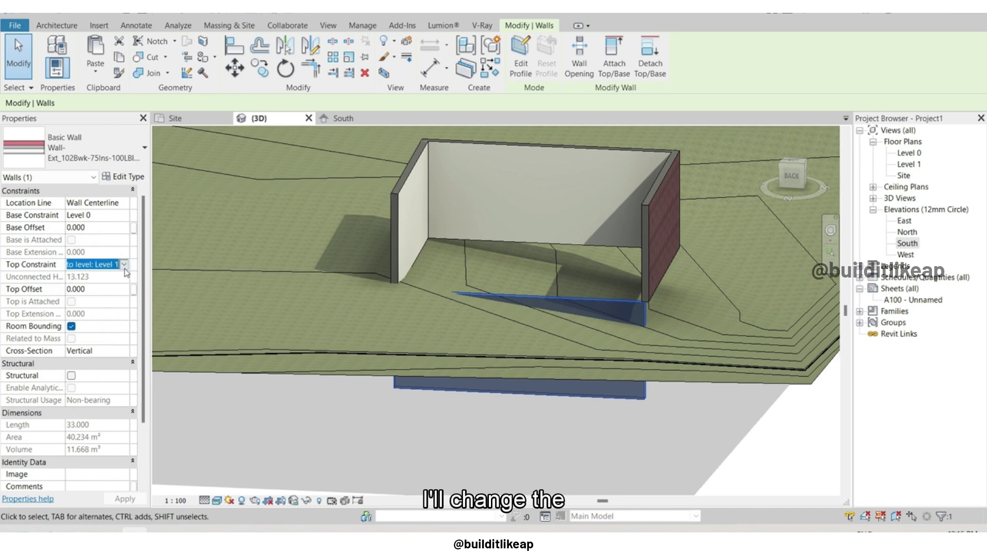
left_click(124, 269)
left_click(122, 312)
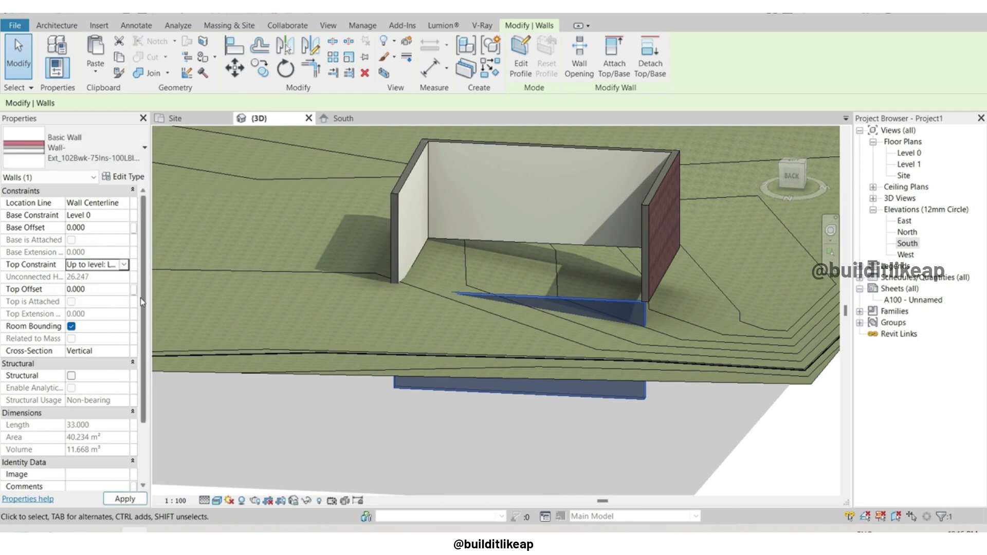
left_click(344, 457)
Set the front wall's base constraint to Level 1, then orbit the 3D view
left_click(541, 201)
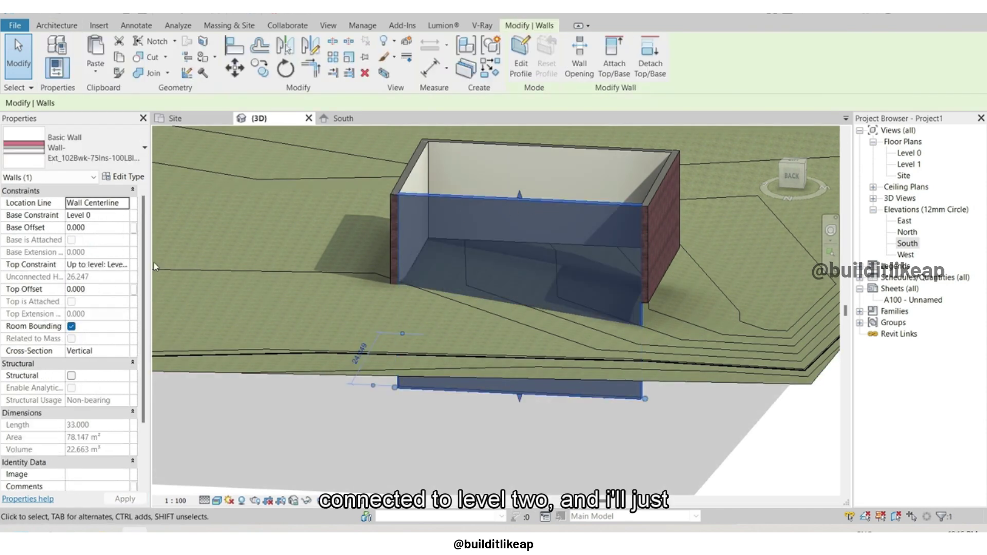
left_click(121, 219)
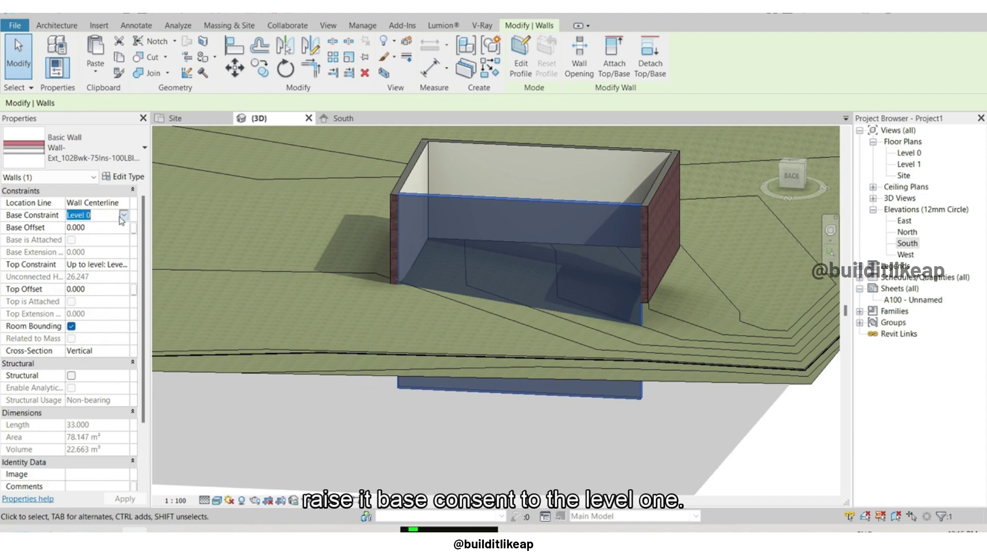
left_click(82, 237)
left_click(381, 414)
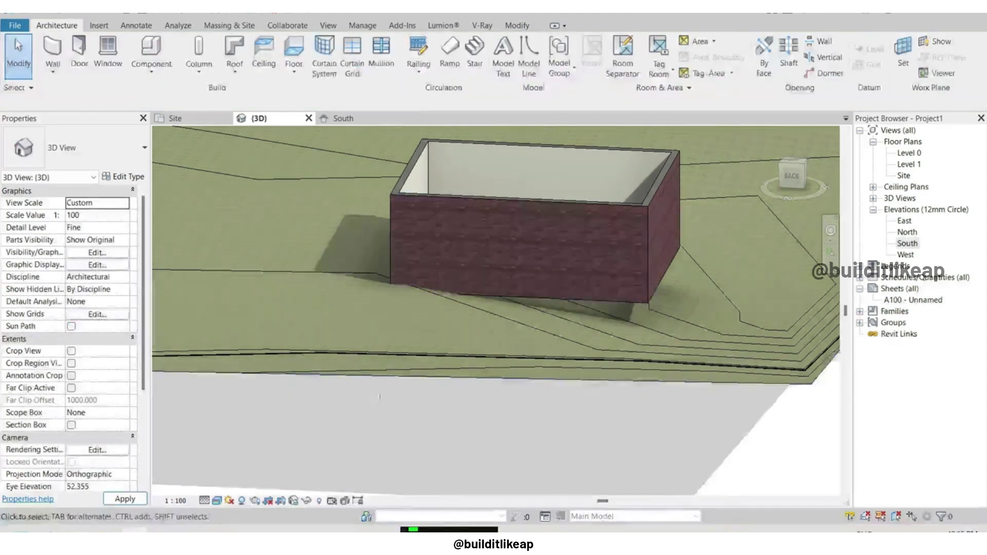
scroll(671, 289, "up", 2)
middle_click_drag(670, 290, 258, 306, "shift")
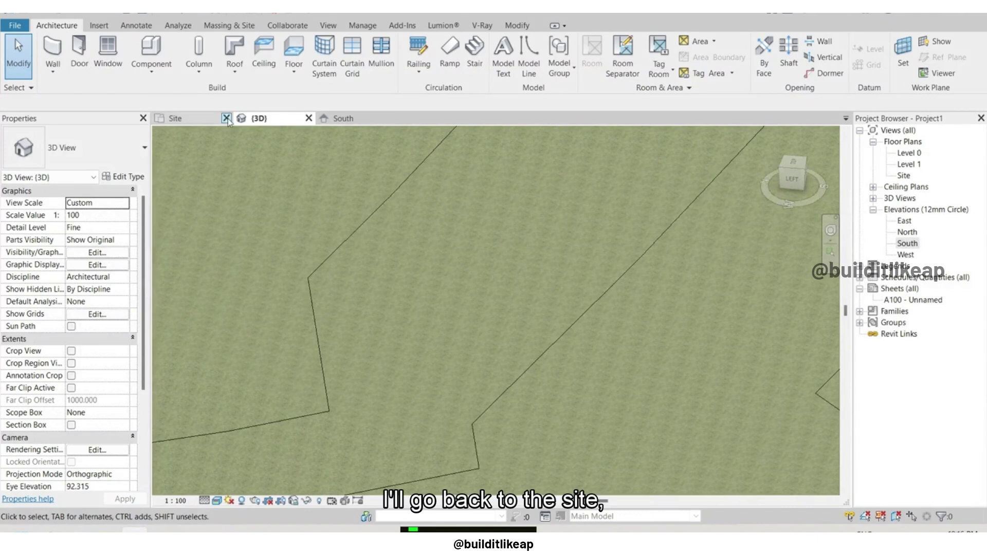
In the Site plan, create a building pad from the Tab-picked chain of house walls
left_click(186, 118)
scroll(468, 228, "down", 2)
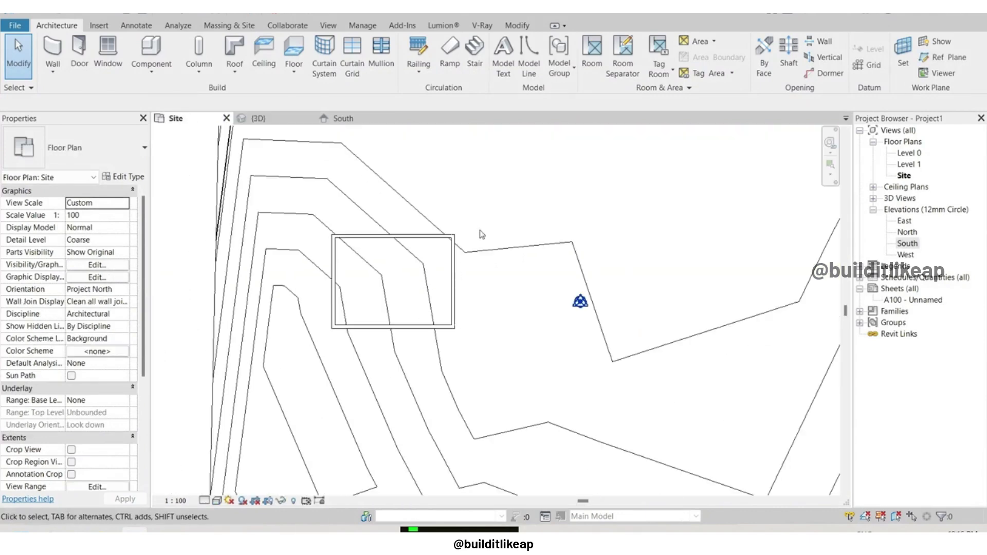
left_click(221, 24)
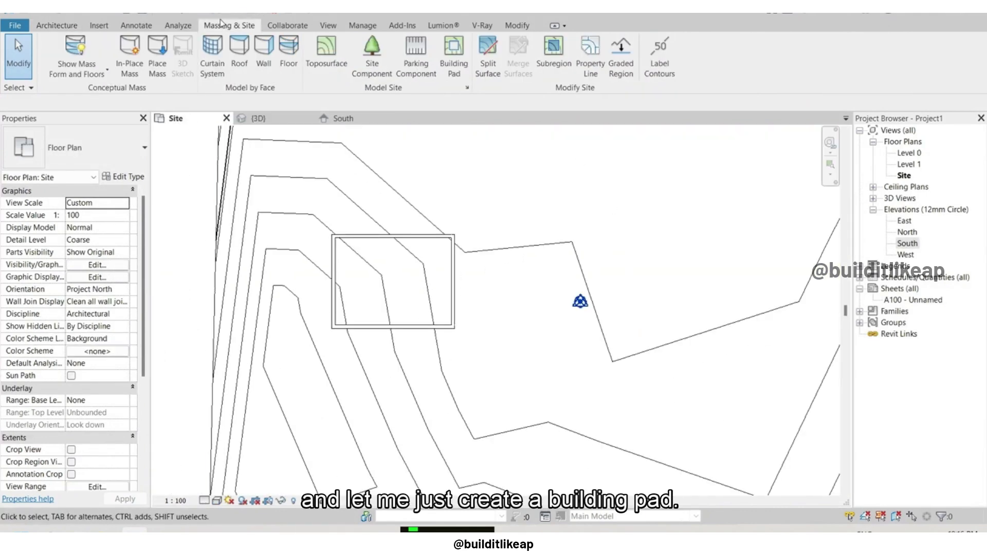
left_click(453, 58)
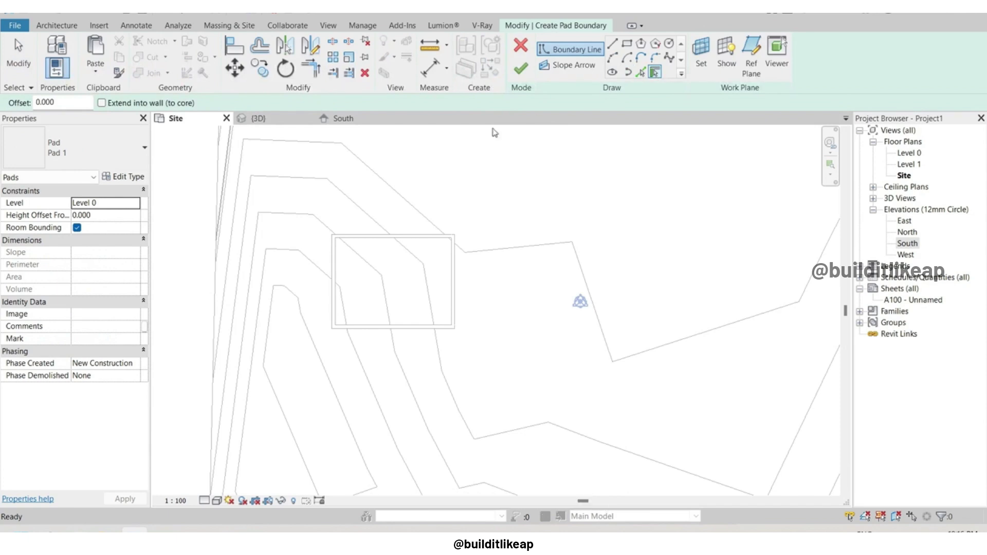
key("Tab")
left_click(354, 236)
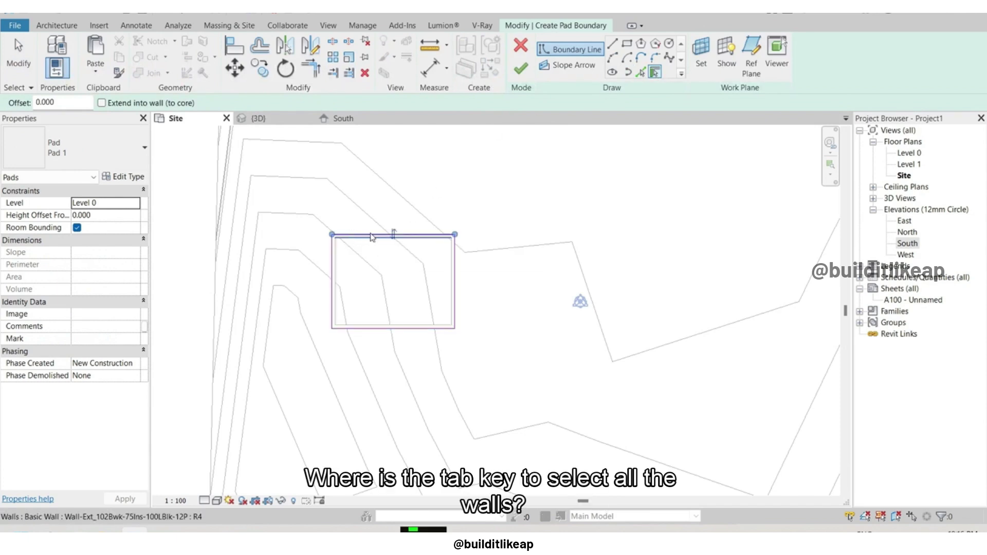
left_click(527, 72)
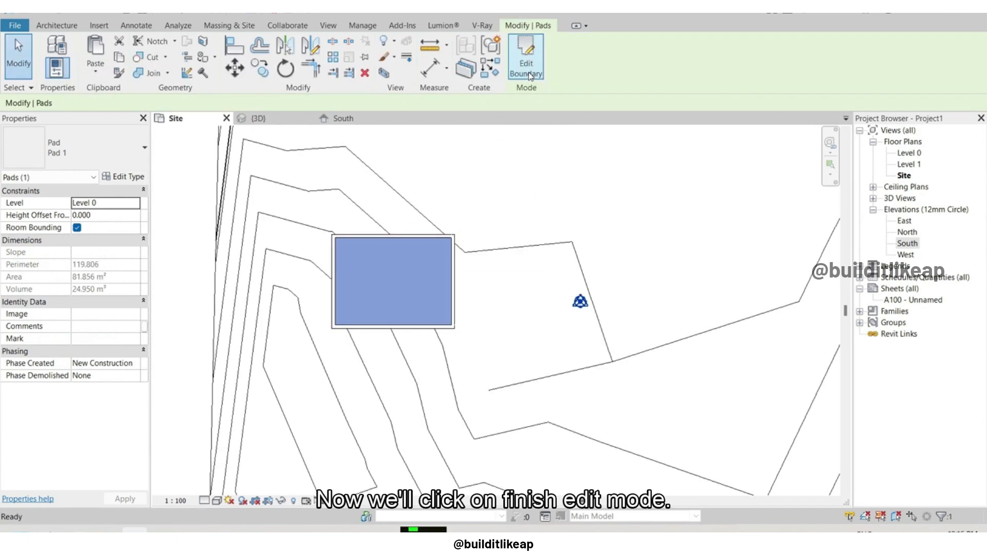
Close the South elevation and review the building and its pad in 3D
left_click(359, 119)
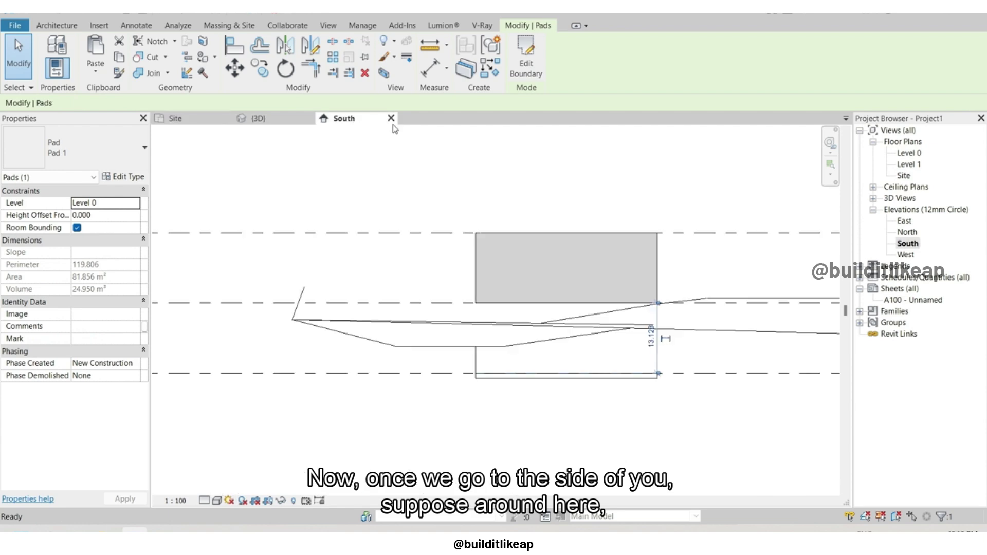
left_click(391, 118)
left_click(282, 121)
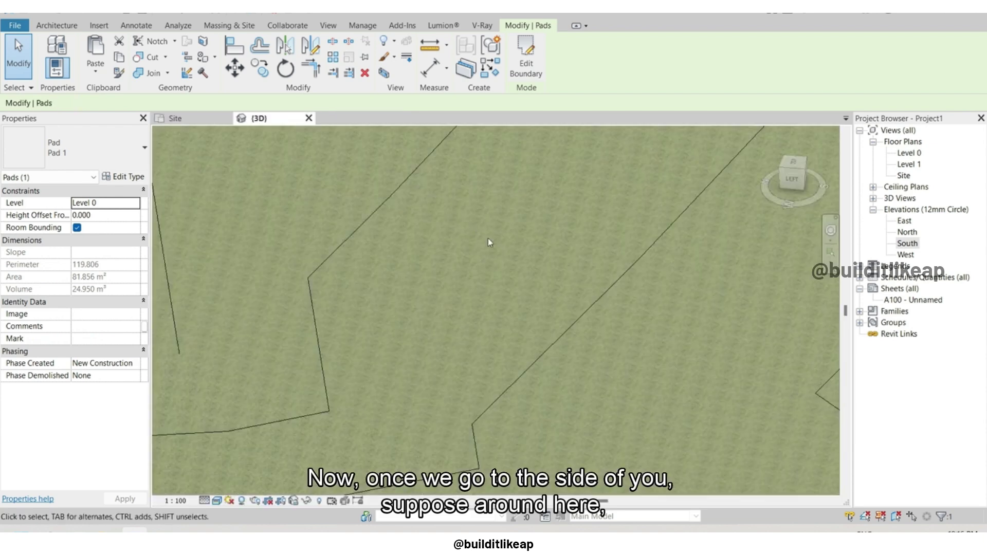
scroll(504, 300, "down", 5)
middle_click_drag(504, 301, 583, 321)
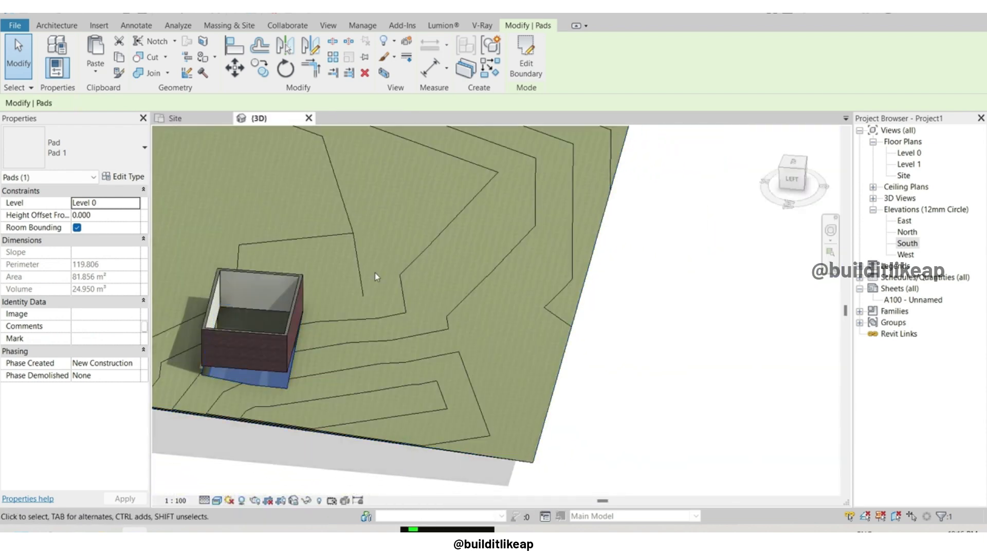
left_click(583, 321)
scroll(227, 307, "up", 5)
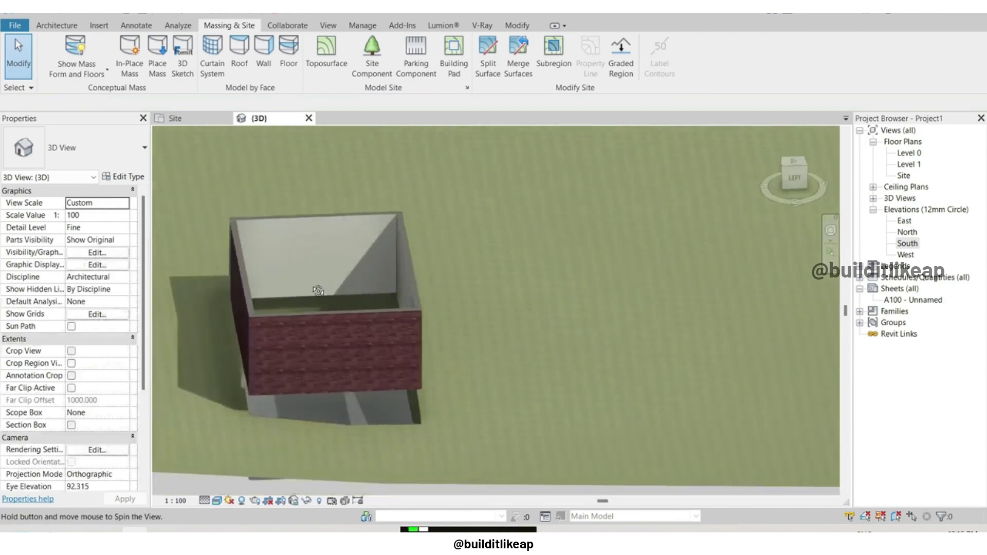
Orbit beneath the house in 3D and delete the building pad
middle_click_drag(227, 307, 316, 241, "shift")
scroll(345, 224, "up", 3)
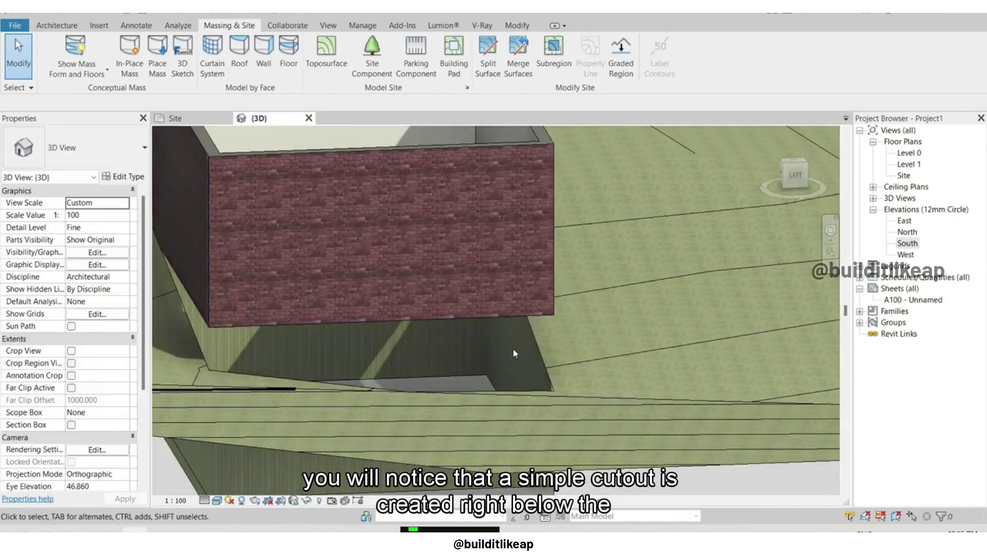
scroll(529, 276, "up", 2)
mouse_move(466, 334)
middle_mouse_down("shift")
mouse_move(343, 326)
mouse_move(323, 348)
middle_mouse_up("shift")
scroll(342, 326, "down", 5)
scroll(393, 349, "up", 3)
left_click(368, 348)
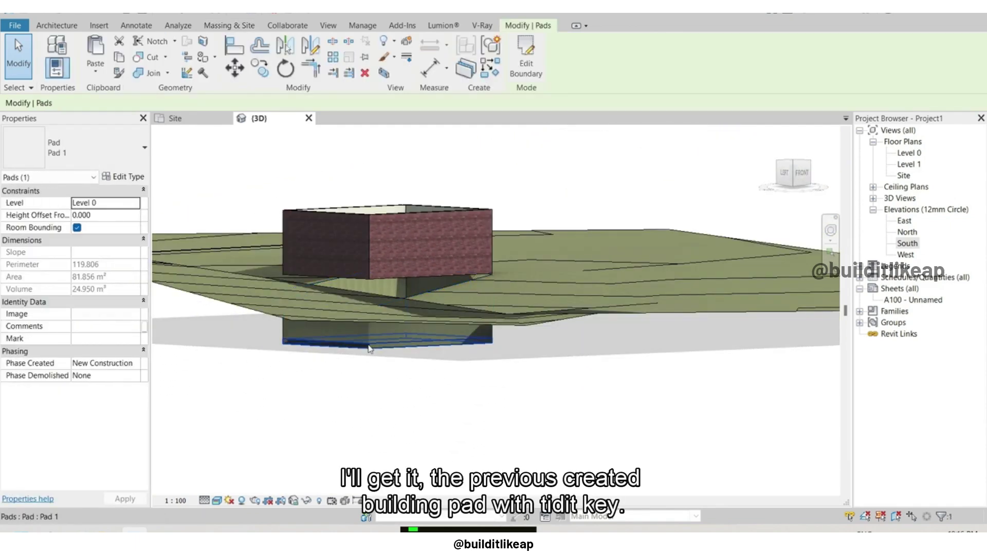
key("Delete")
Orbit to a high view of the whole building from above
middle_click_drag(388, 271, 550, 373, "shift")
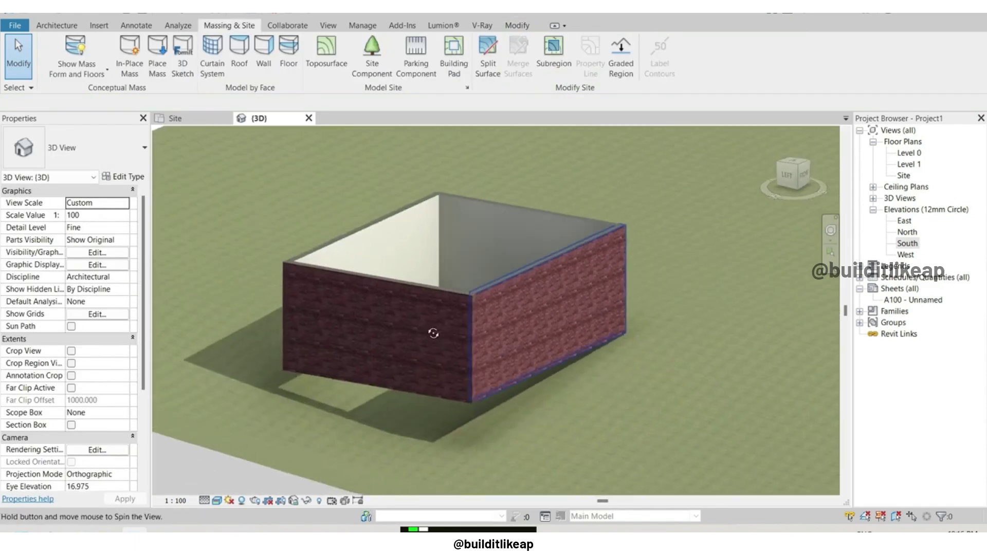
scroll(530, 249, "up", 3)
scroll(530, 249, "down", 3)
mouse_move(461, 308)
middle_mouse_down("shift")
mouse_move(484, 316)
mouse_move(361, 299)
mouse_move(337, 252)
mouse_move(428, 300)
mouse_move(276, 165)
middle_mouse_up("shift")
scroll(484, 316, "down", 2)
scroll(484, 315, "up", 3)
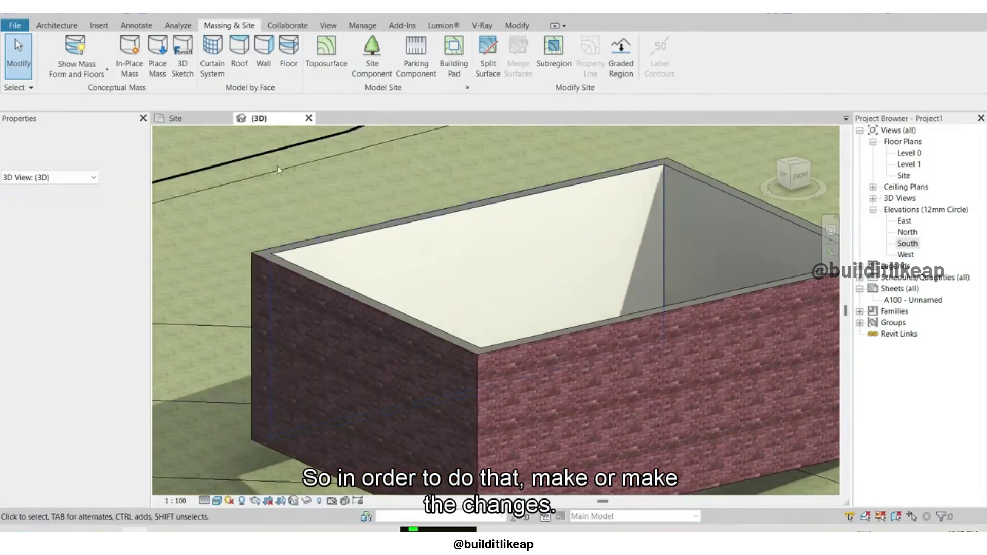
In the Site plan, edit the toposurface and select a point to check its elevation
left_click(208, 121)
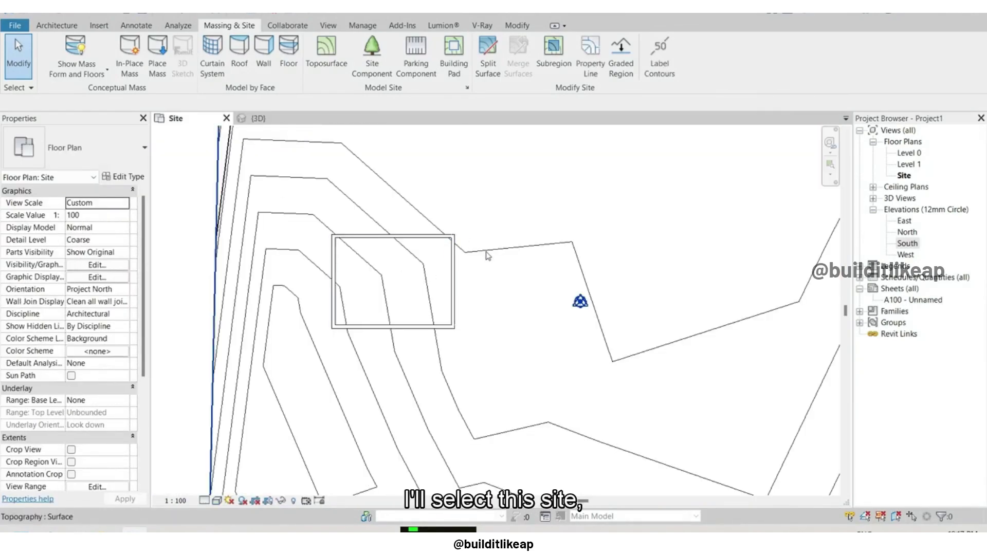
scroll(452, 264, "down", 2)
left_click(452, 265)
left_click(522, 57)
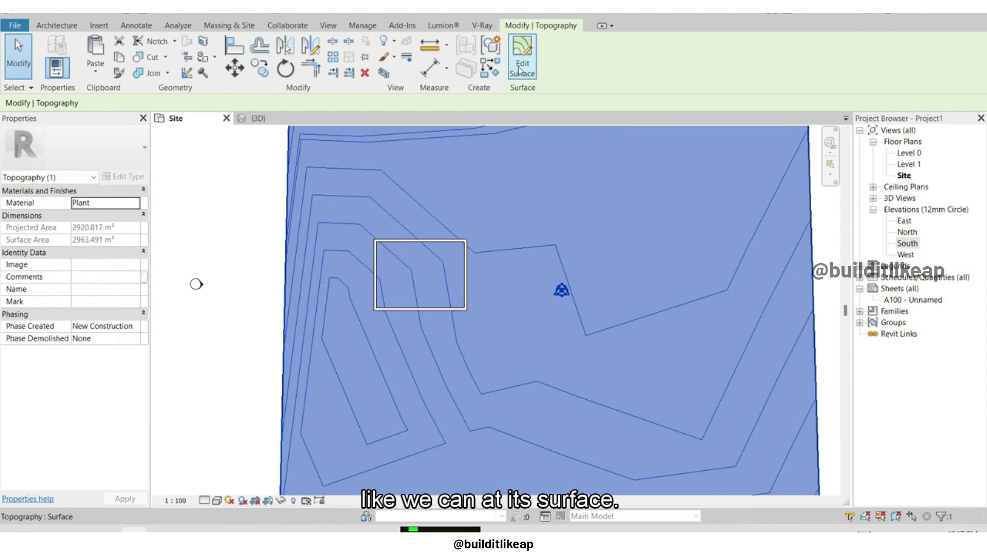
left_click(332, 291)
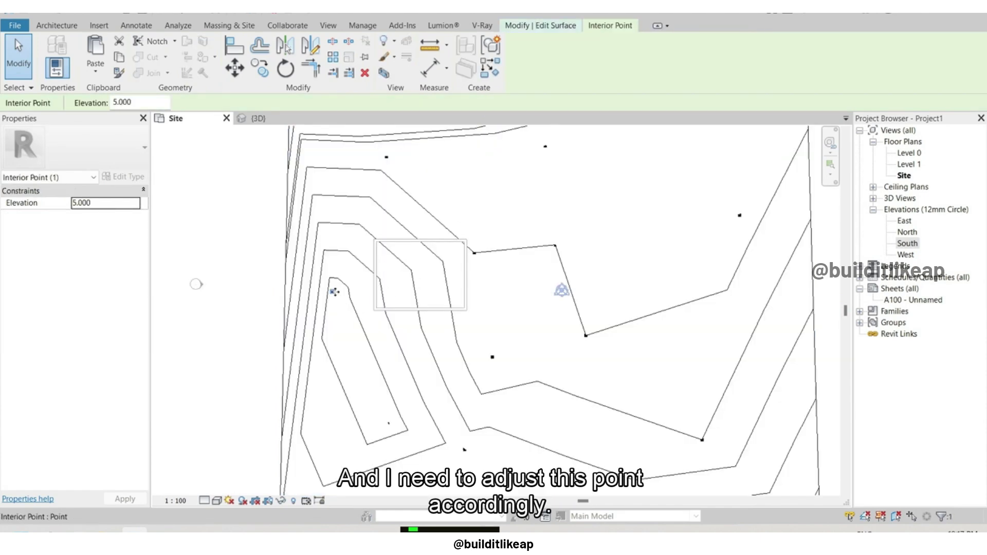
scroll(331, 290, "up", 3)
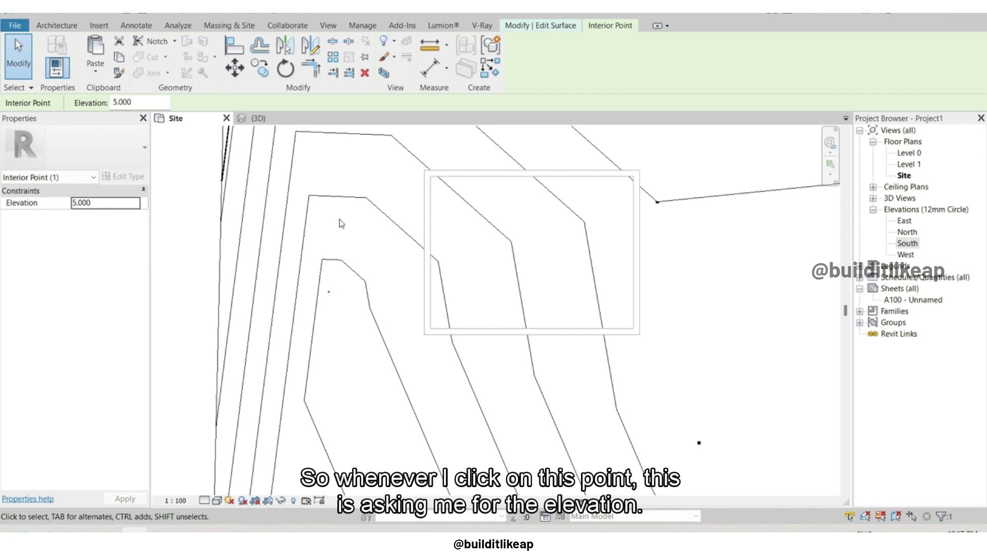
Check the levels in the South elevation and 3D view, then return to the Site plan
double_click(907, 244)
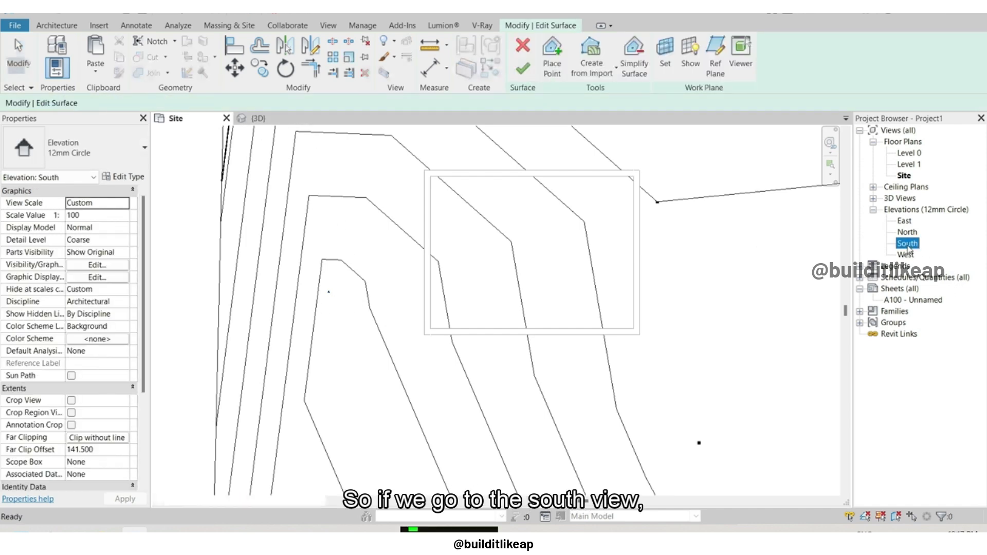
scroll(403, 320, "up", 4)
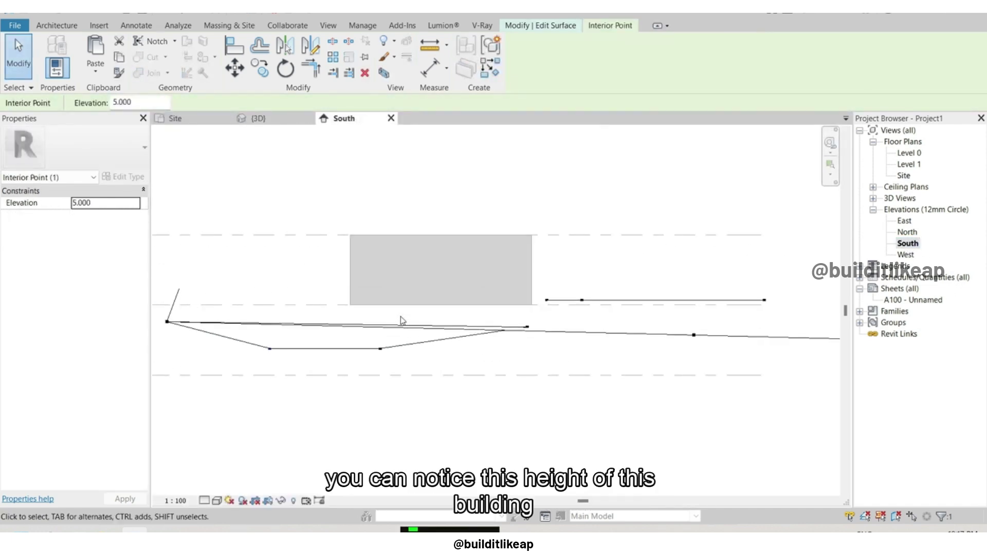
scroll(583, 325, "down", 1)
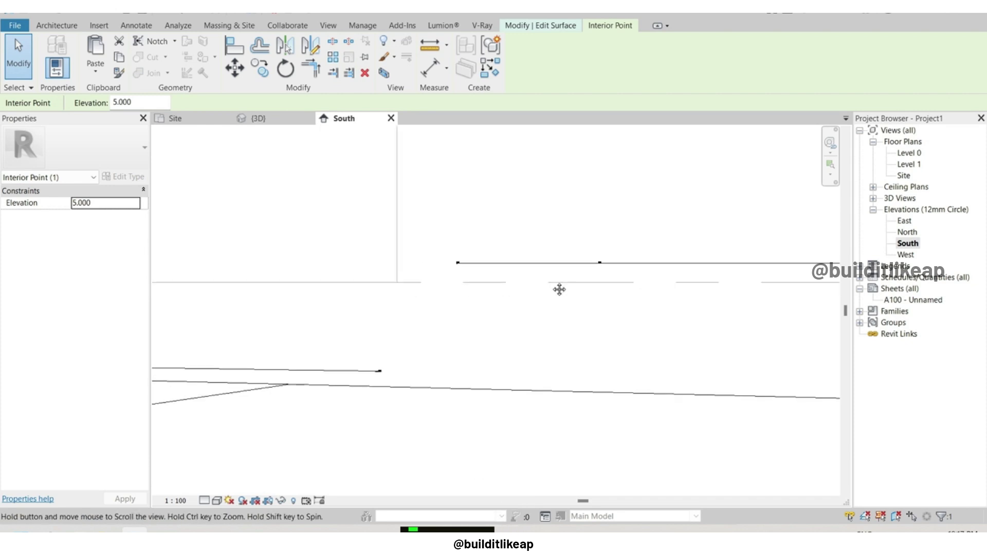
mouse_move(583, 325)
middle_mouse_down()
mouse_move(698, 286)
mouse_move(295, 296)
middle_mouse_up()
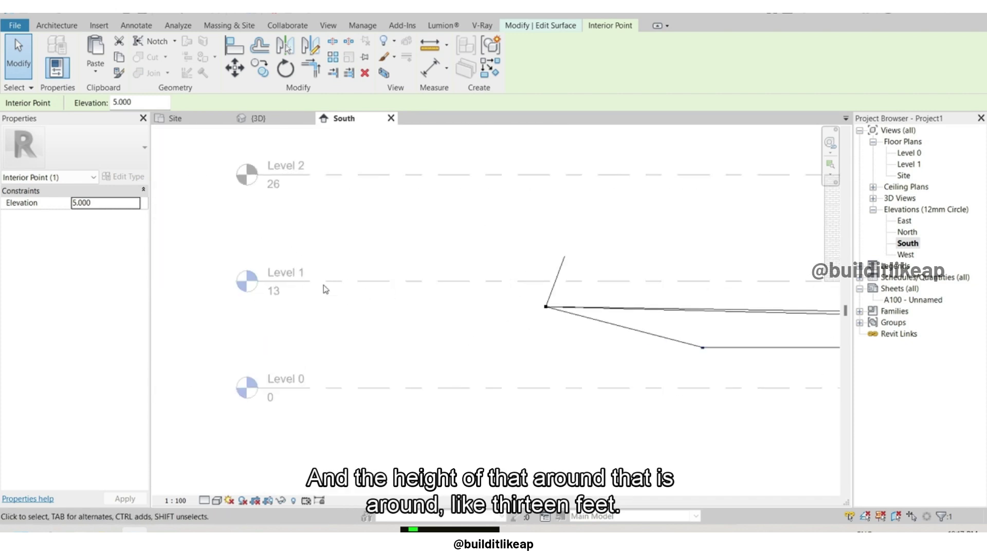
left_click(287, 119)
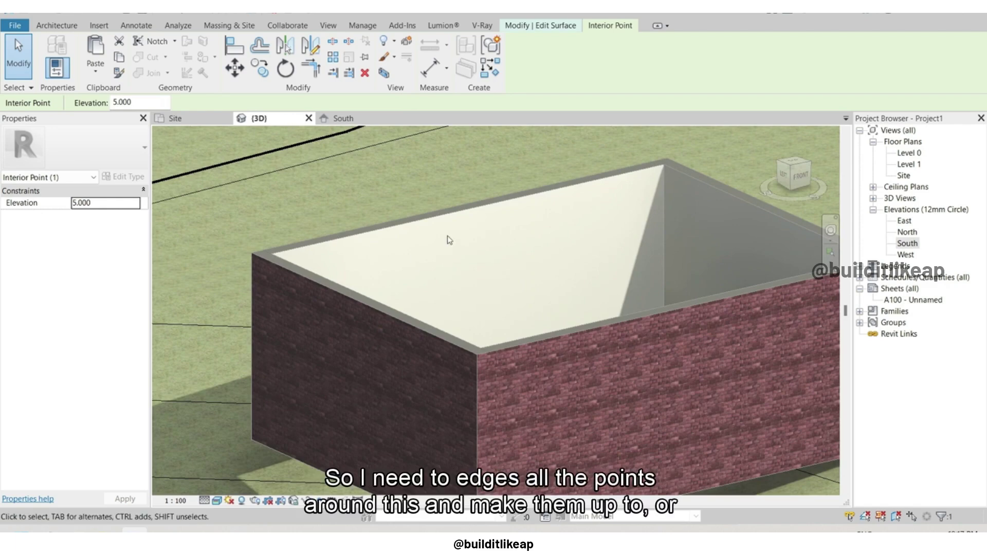
scroll(463, 229, "down", 2)
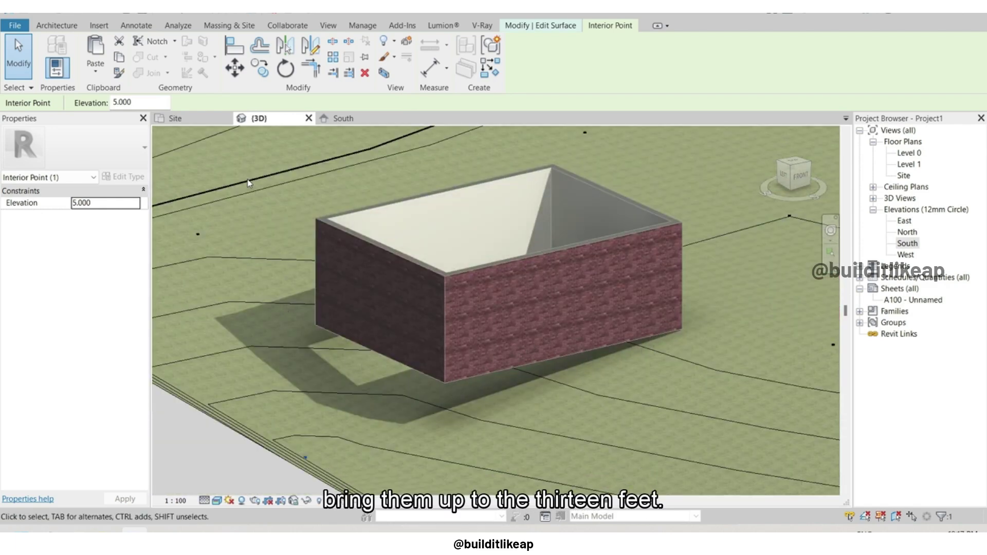
left_click(344, 122)
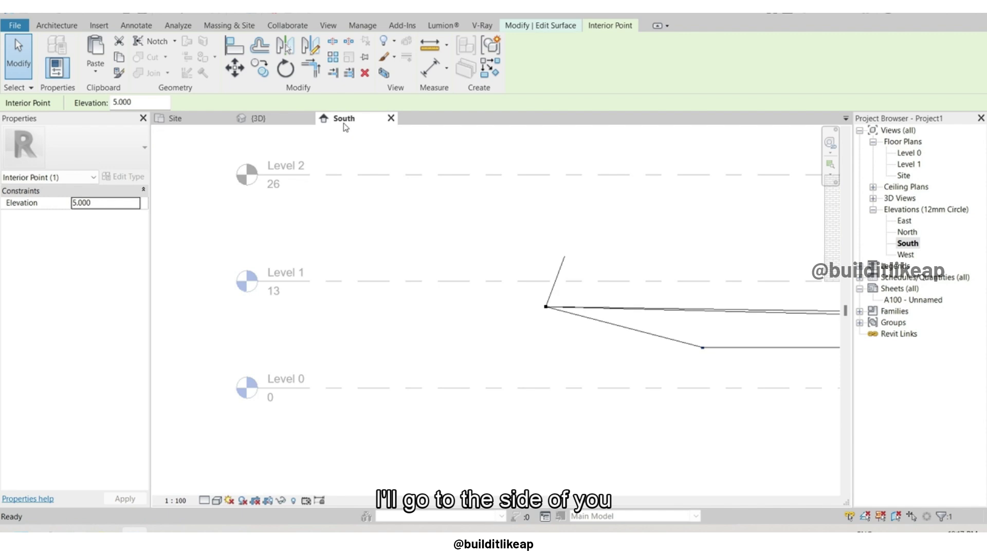
left_click(195, 125)
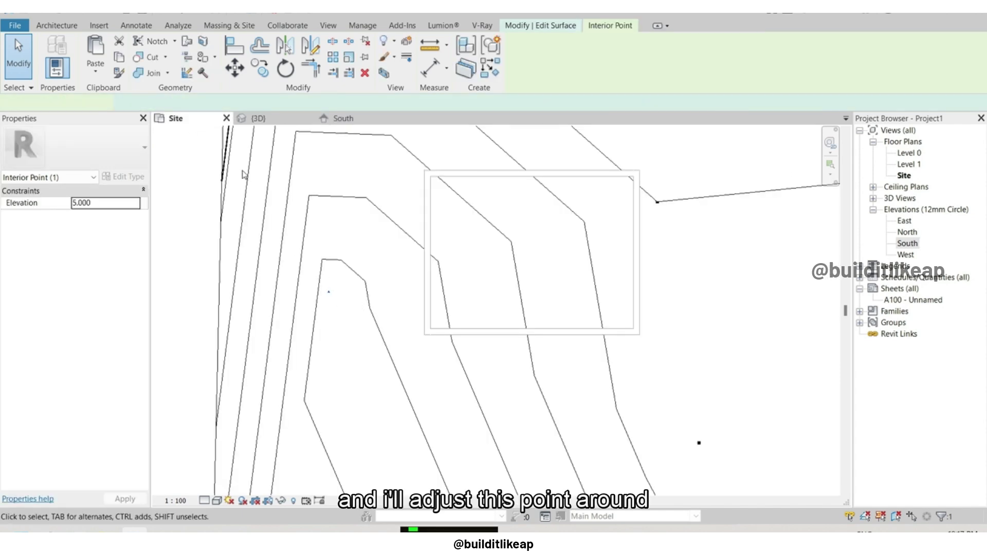
Set an interior toposurface point near the house to elevation 14
left_click(121, 102)
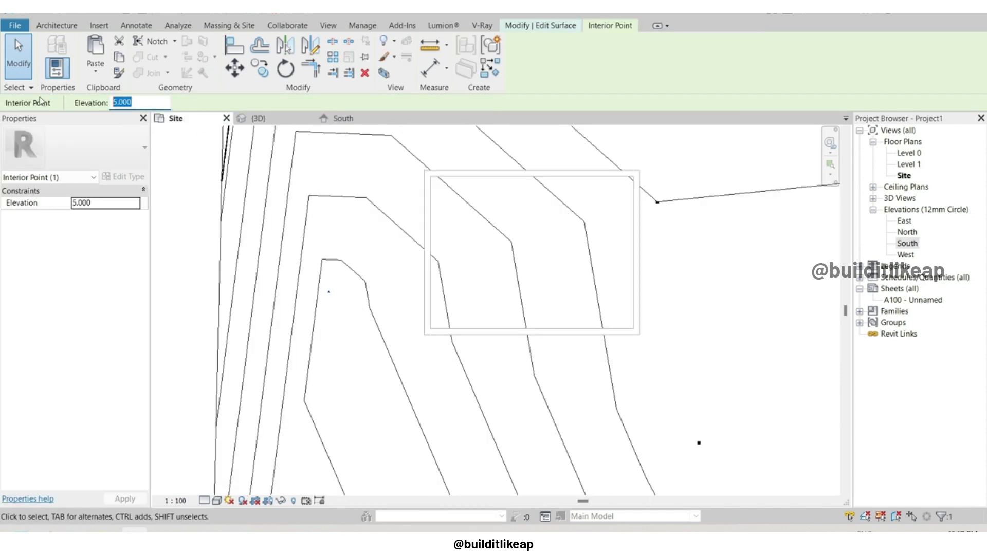
key("Return")
scroll(493, 257, "down", 2)
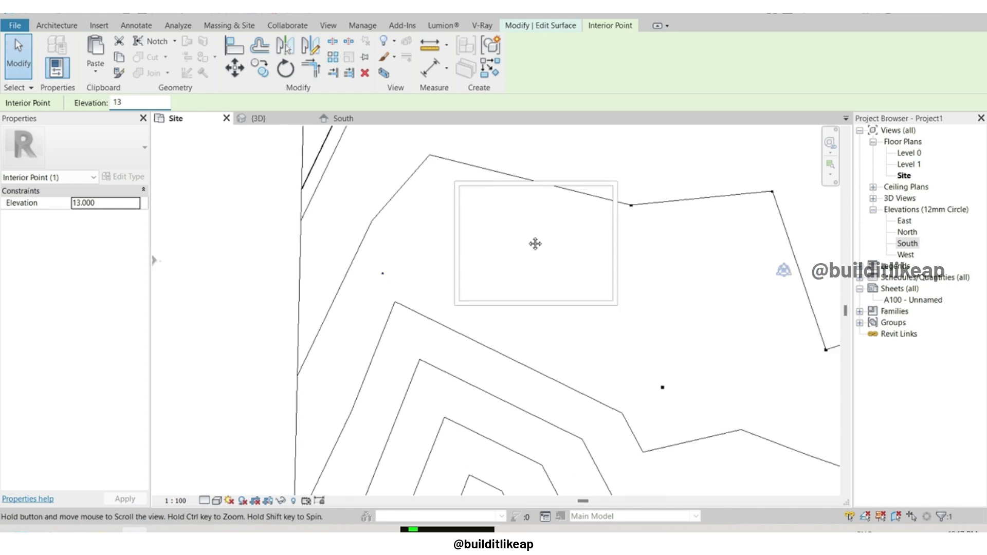
scroll(531, 203, "up", 1)
left_click_drag(542, 209, 542, 174)
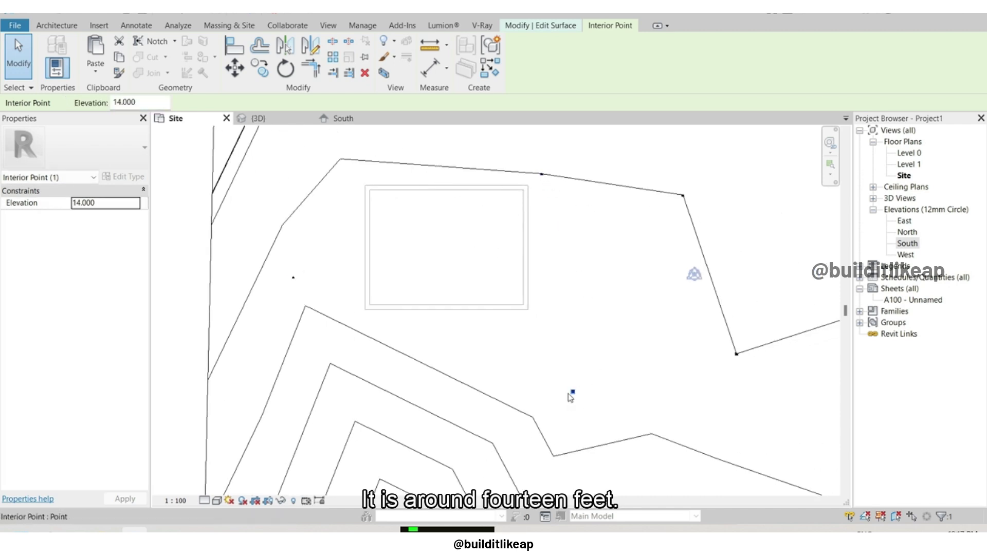
scroll(556, 251, "down", 1)
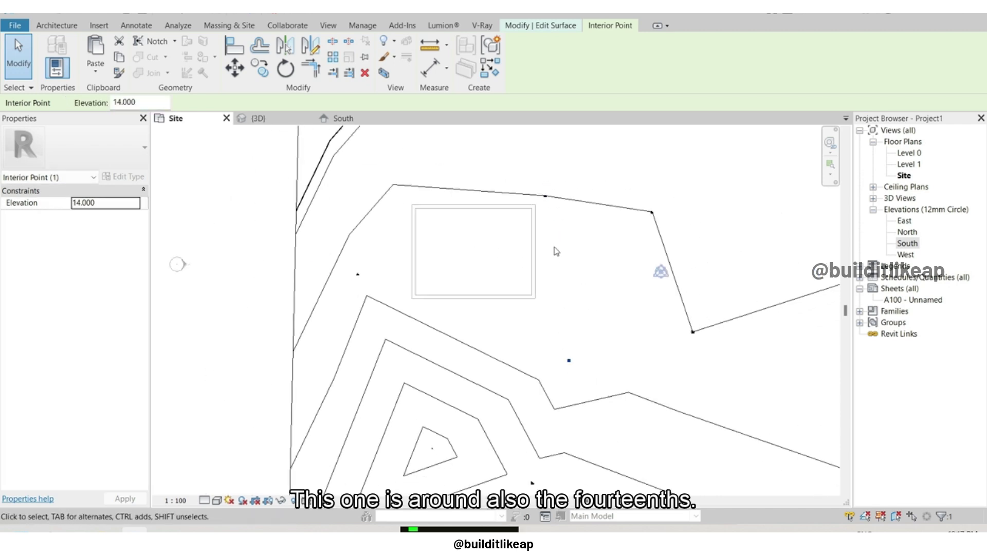
Set another interior point to elevation 9 and finish the surface
left_click(432, 449)
left_click(122, 102)
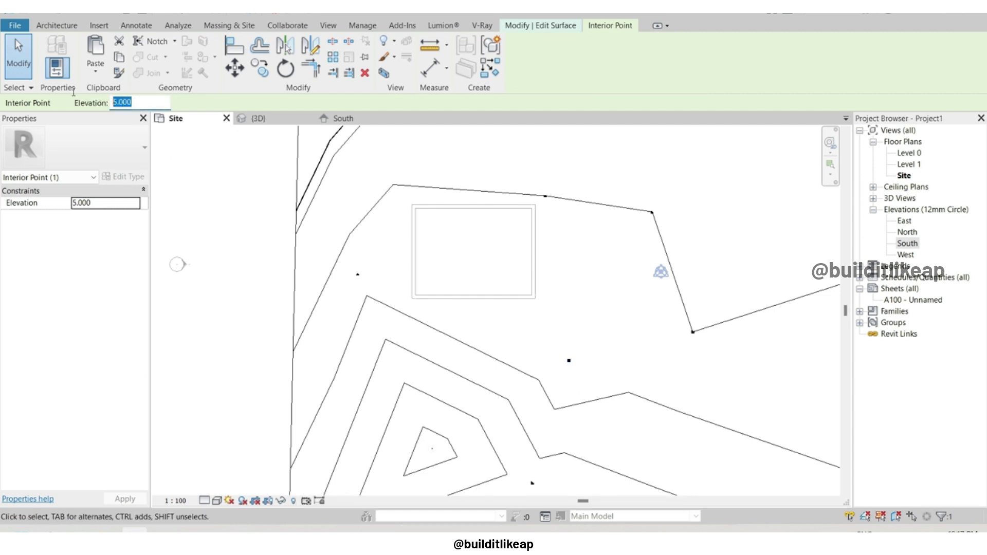
type("9")
key("Return")
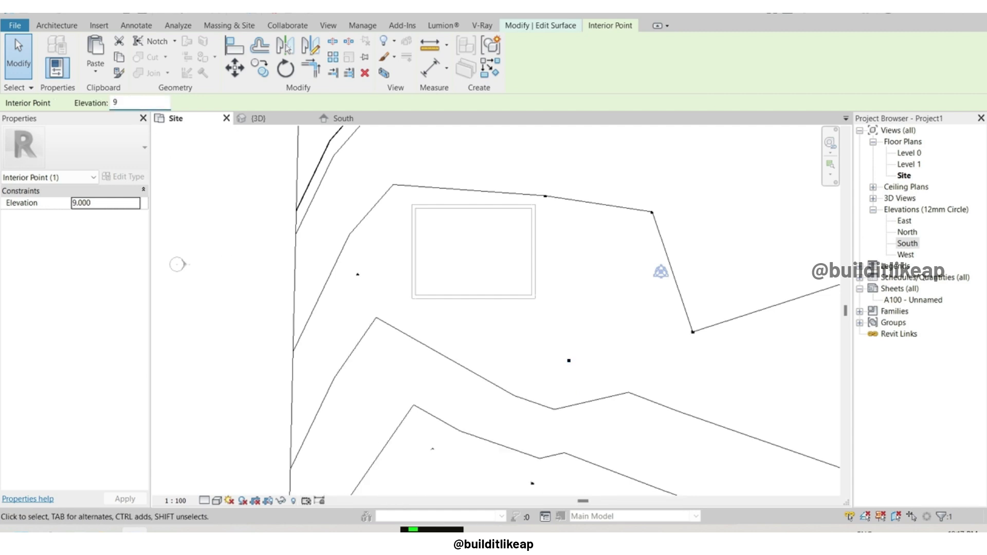
key("Escape")
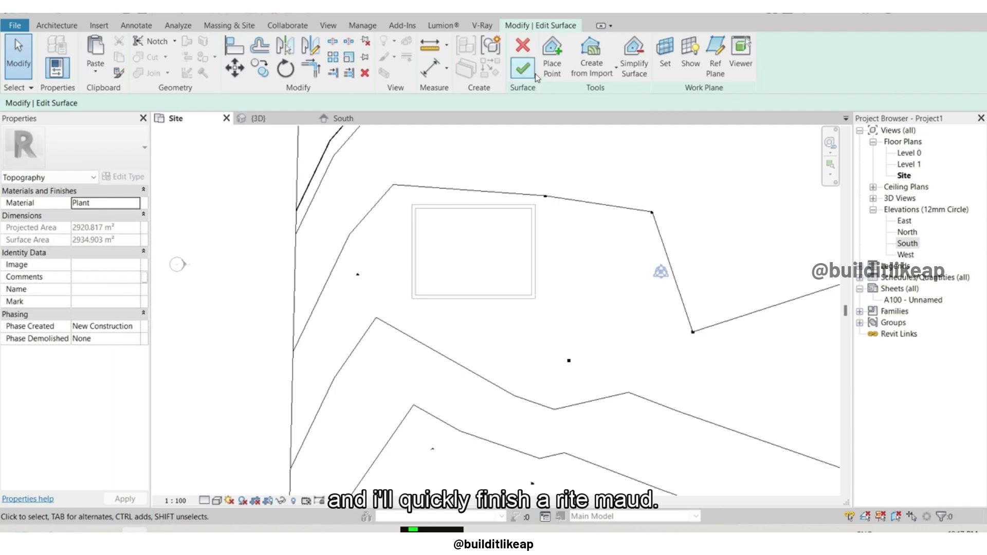
left_click(524, 55)
Orbit the 3D view to see the whole regraded terrain
left_click(270, 119)
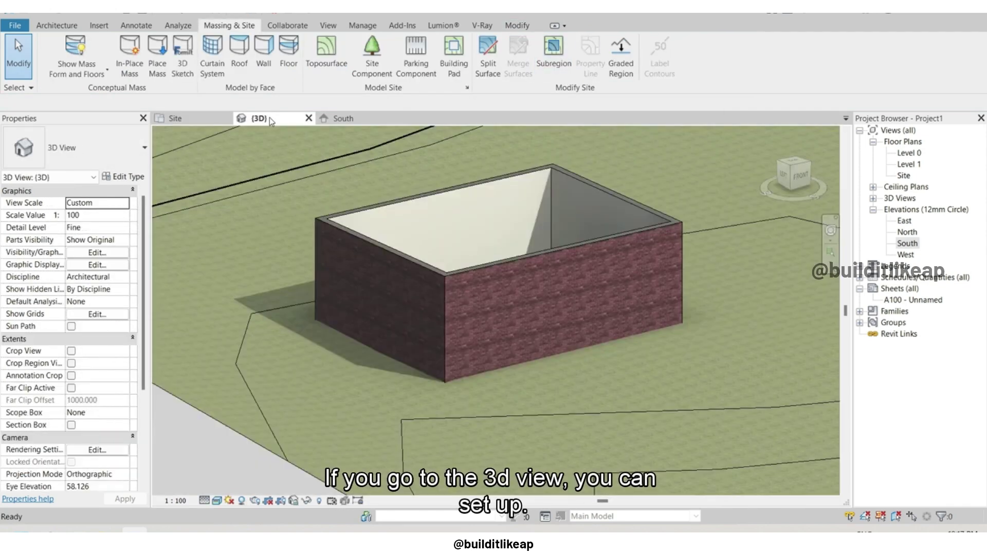
scroll(532, 239, "down", 3)
scroll(574, 314, "down", 3)
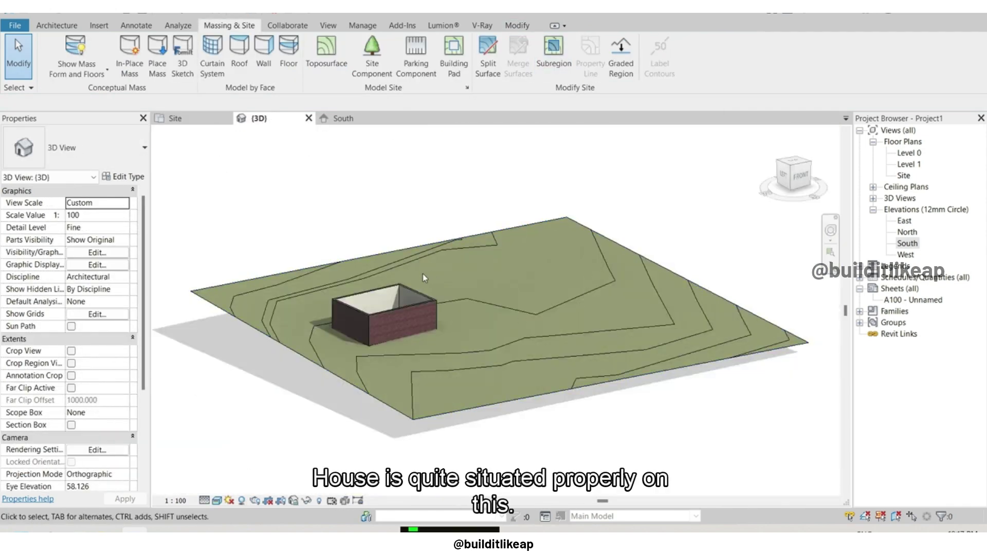
mouse_move(422, 274)
middle_mouse_down("shift")
mouse_move(422, 299)
mouse_move(406, 319)
mouse_move(437, 202)
middle_mouse_up("shift")
scroll(391, 360, "up", 3)
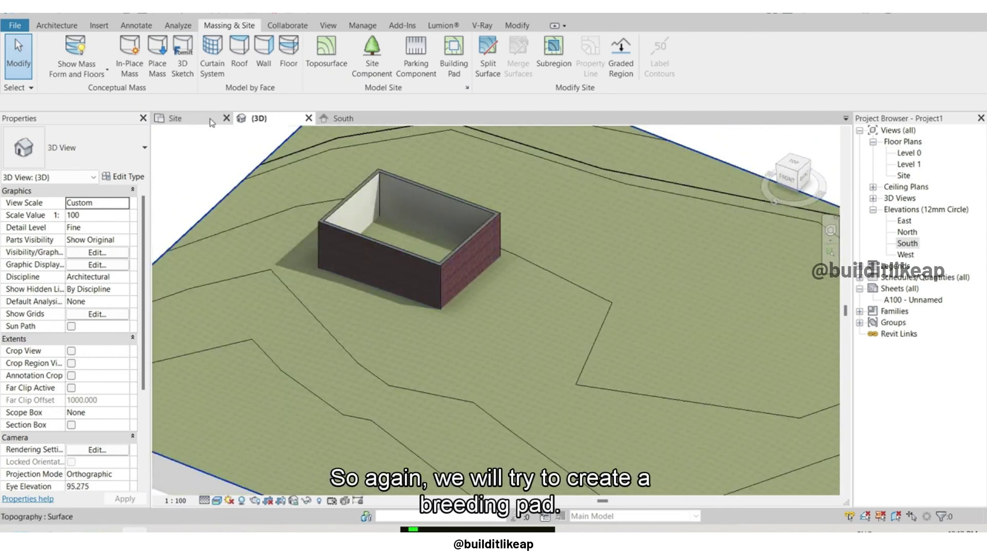
On the Site plan, build a pad of about 82 m² from the Tab-picked house walls
left_click(177, 122)
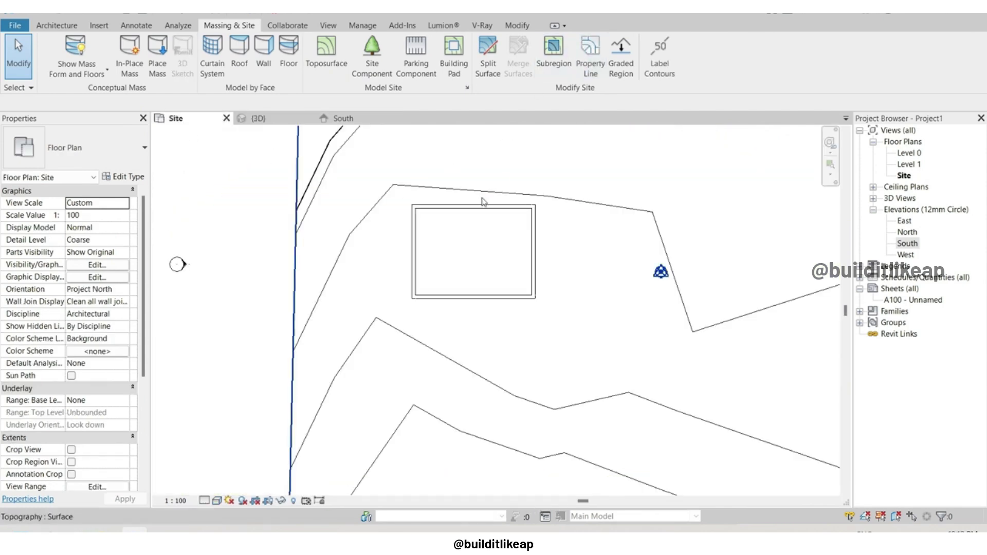
left_click(296, 226)
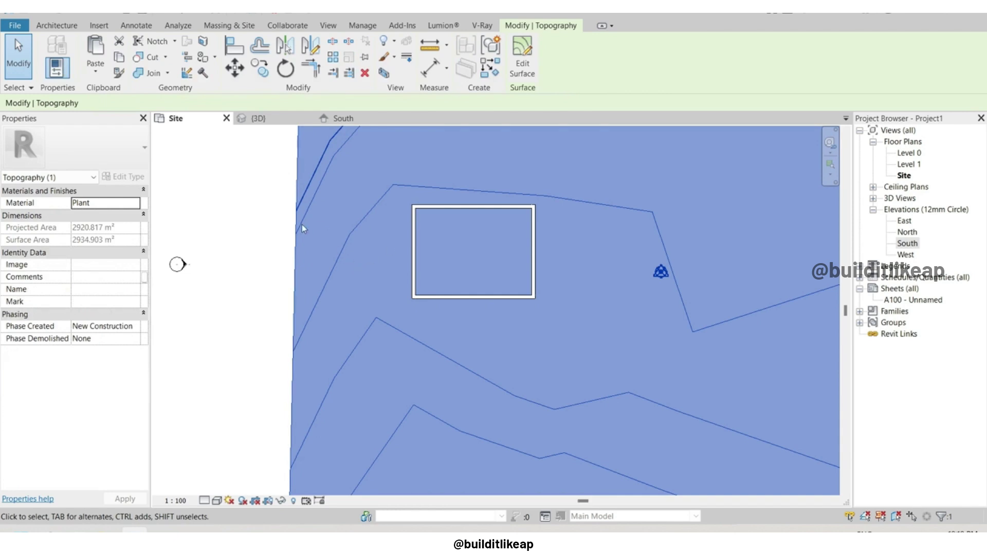
key("Escape")
left_click(453, 56)
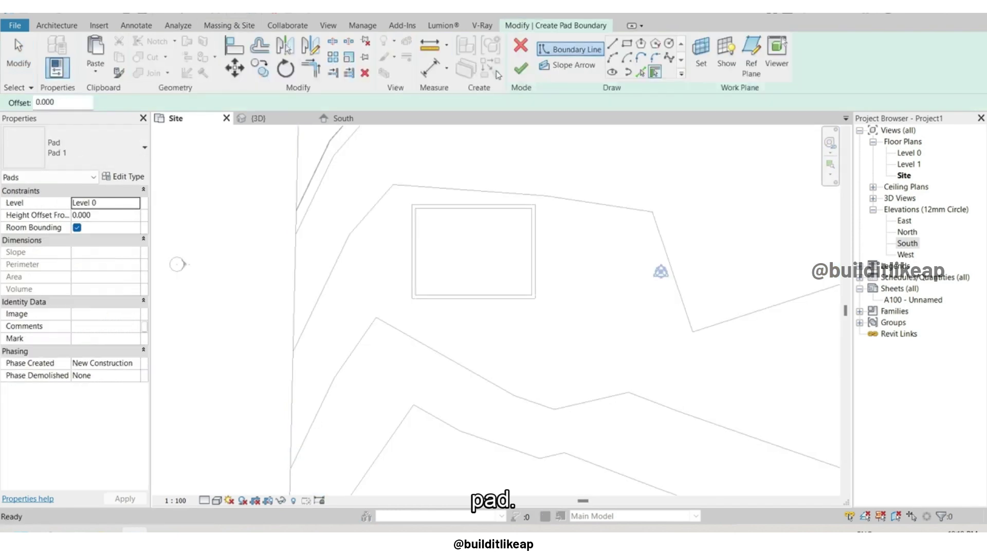
left_click(653, 74)
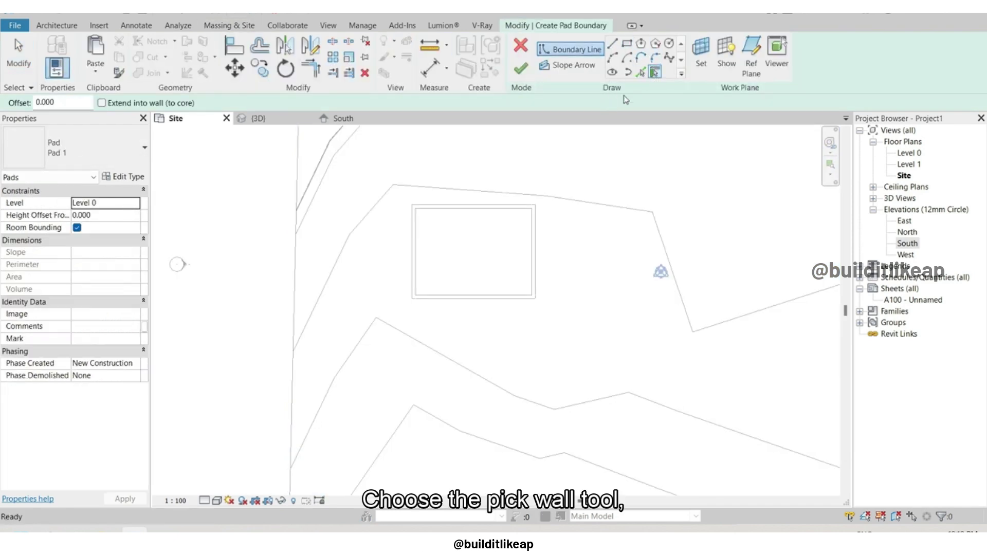
key("Tab")
left_click(444, 210)
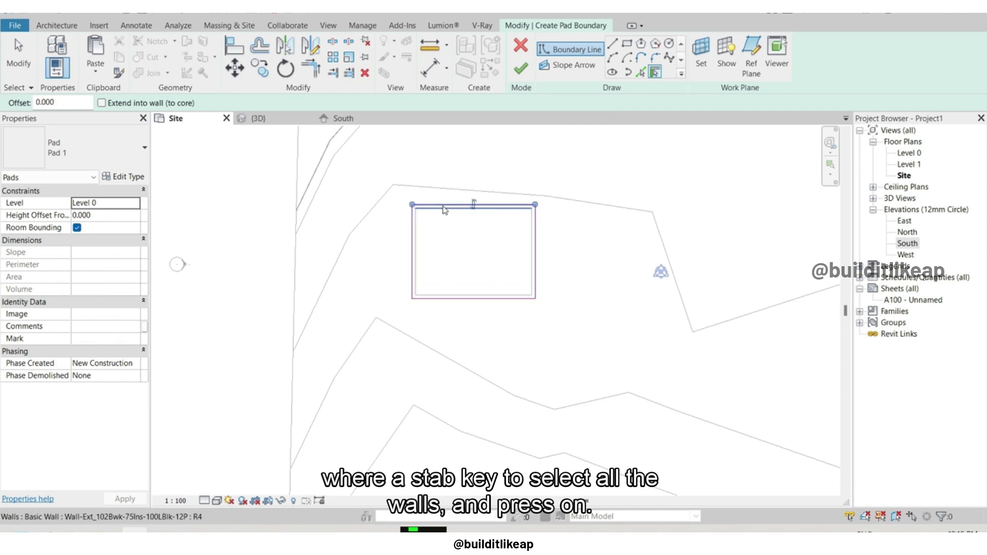
left_click(525, 66)
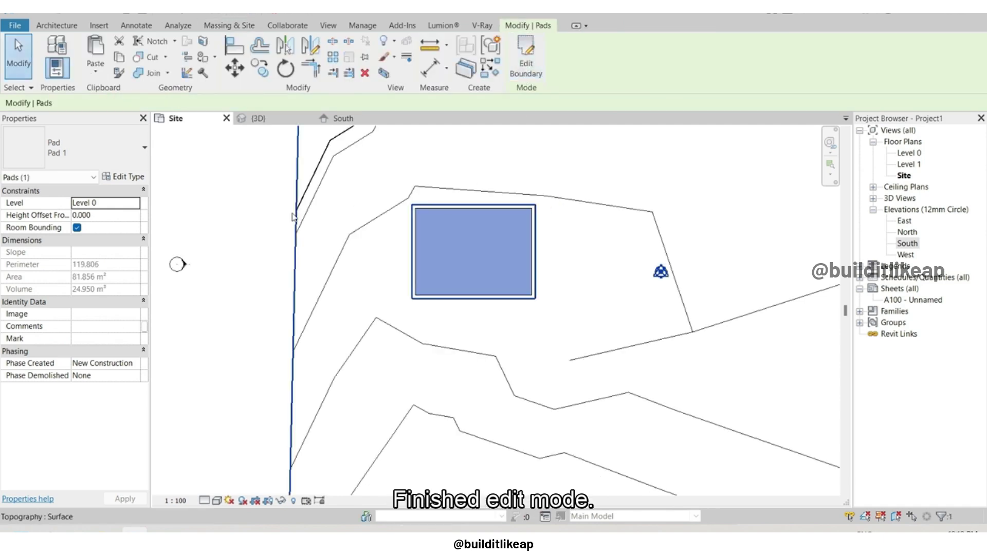
Orbit and zoom around the house on its flattened pad in 3D, then return to Site
left_click(273, 117)
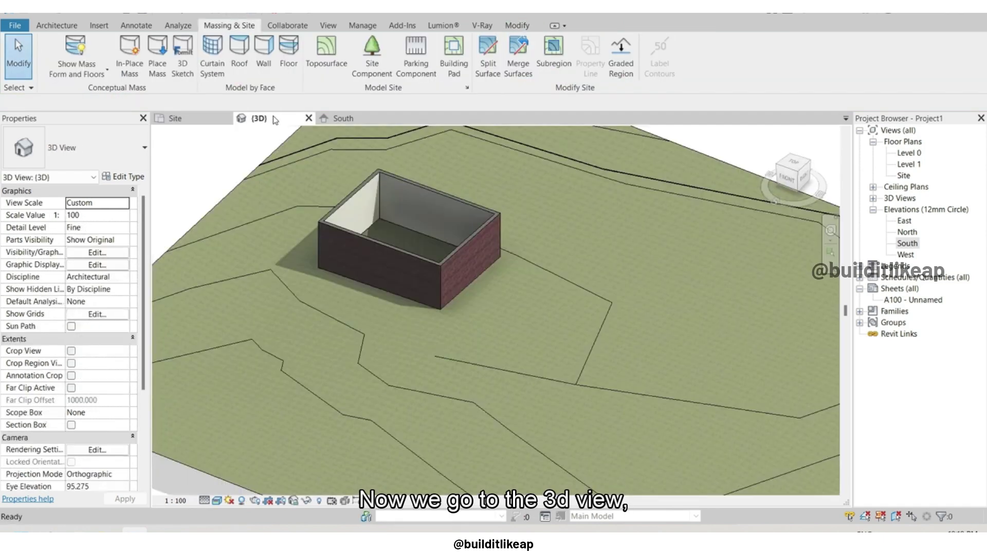
scroll(388, 220, "up", 3)
scroll(388, 221, "up", 2)
mouse_move(436, 231)
middle_mouse_down("shift")
mouse_move(530, 147)
mouse_move(408, 248)
mouse_move(296, 231)
middle_mouse_up("shift")
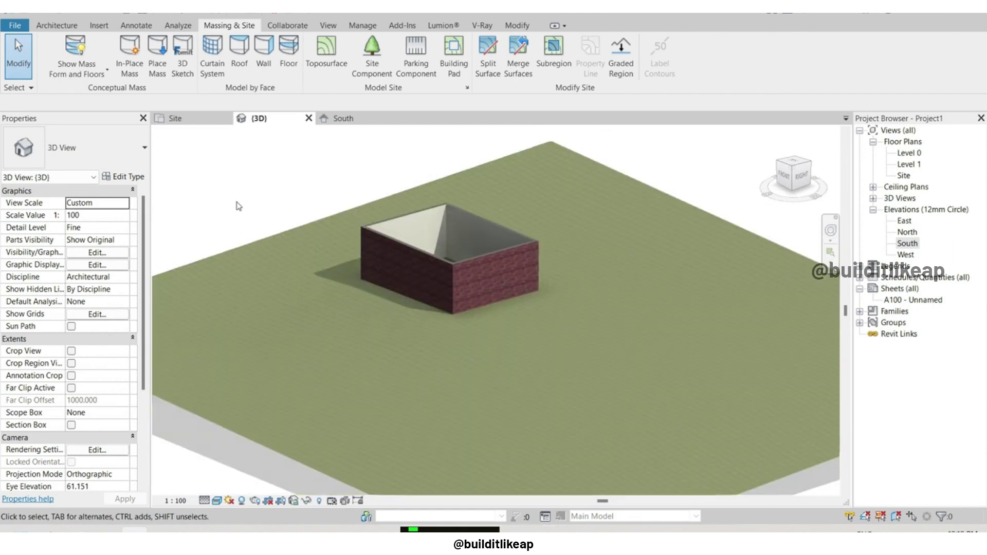
scroll(533, 254, "up", 3)
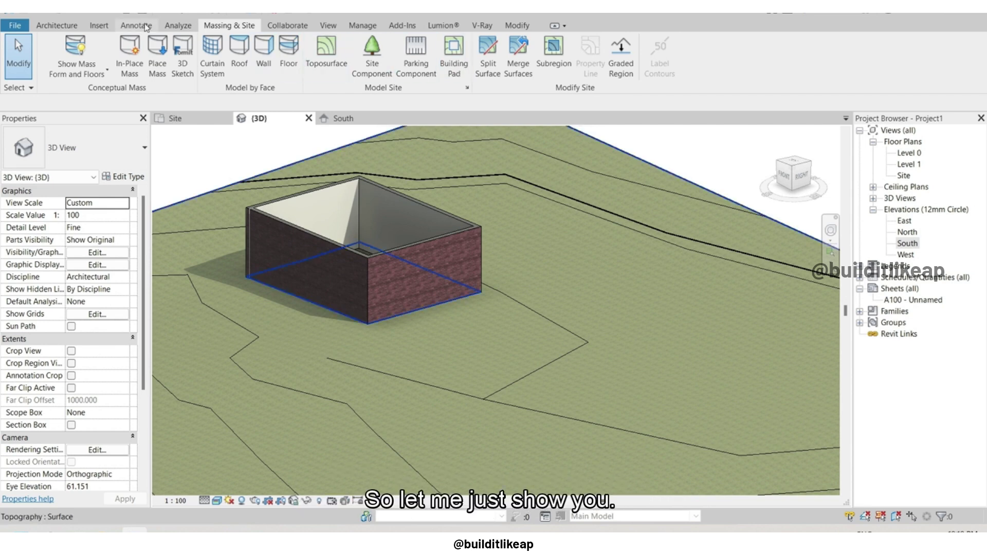
left_click(175, 119)
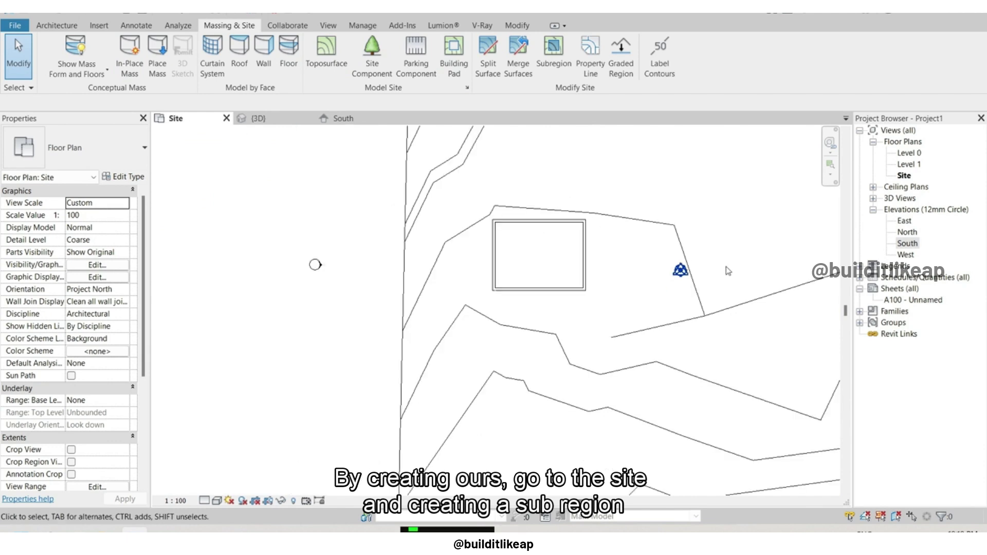
Draw a rectangular path subregion on the toposurface east of the house
middle_click_drag(444, 225, 491, 264)
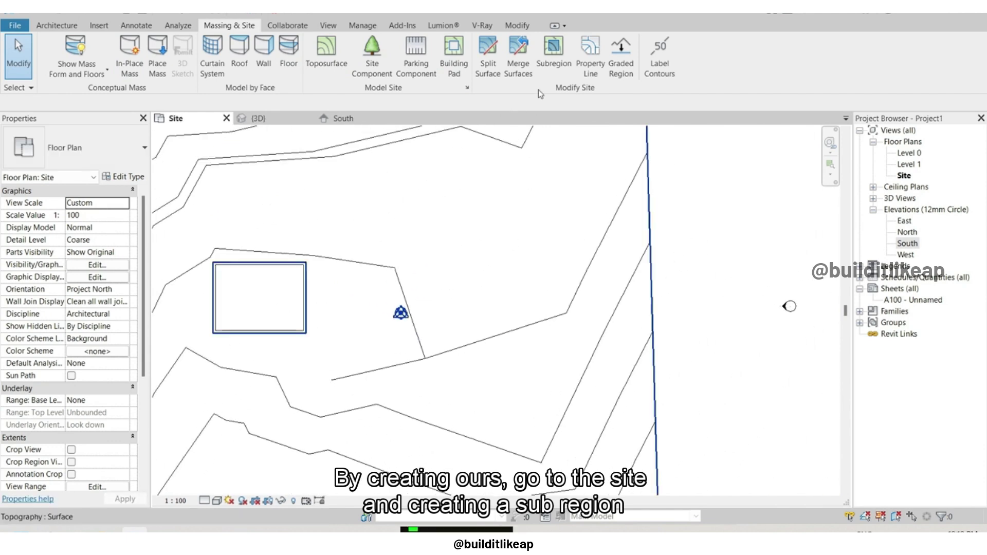
left_click(559, 61)
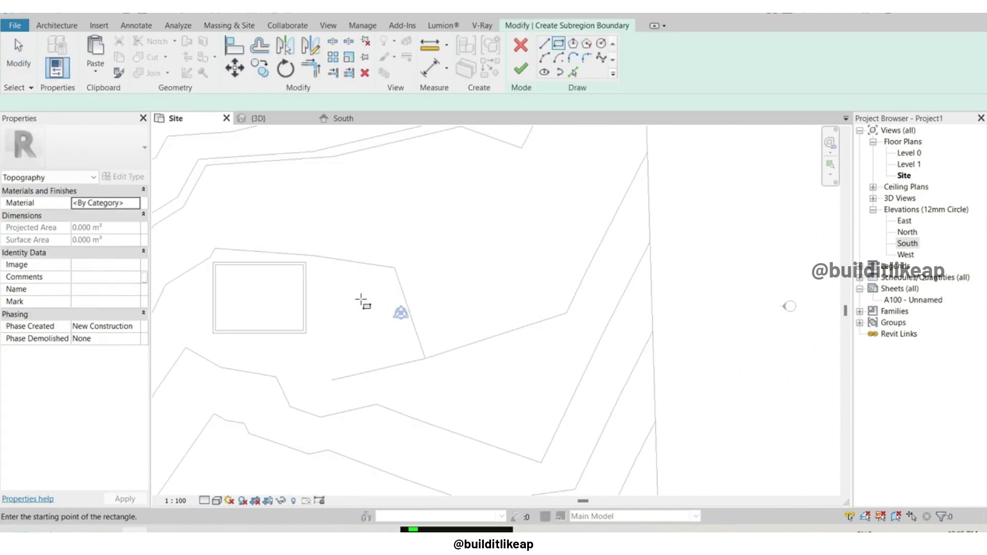
scroll(339, 293, "up", 3)
left_click(280, 266)
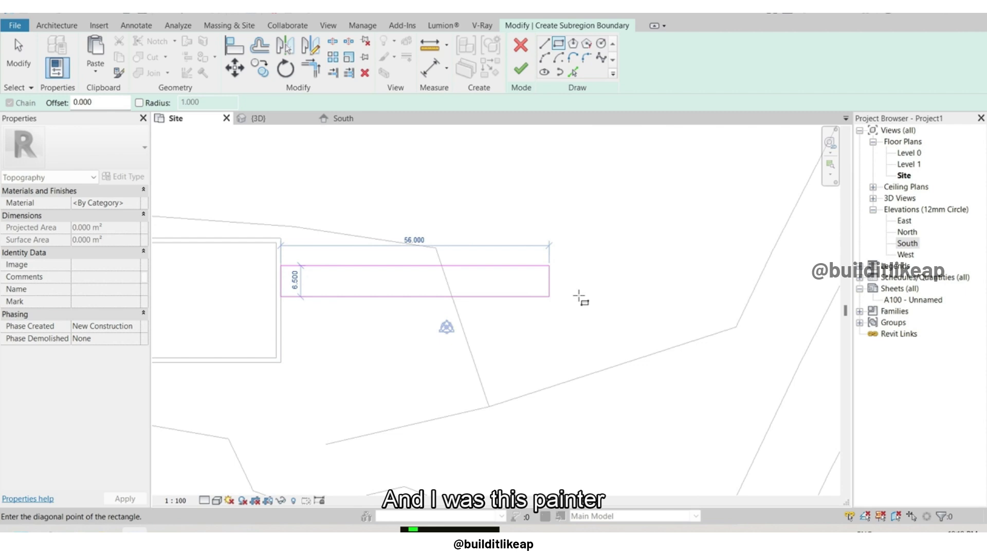
left_click(762, 318)
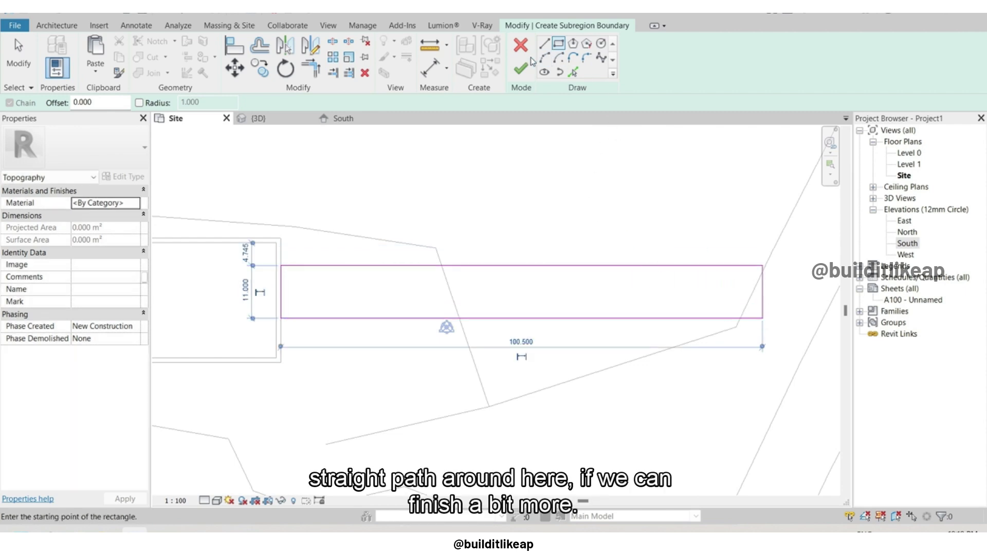
left_click(527, 66)
scroll(543, 218, "down", 3)
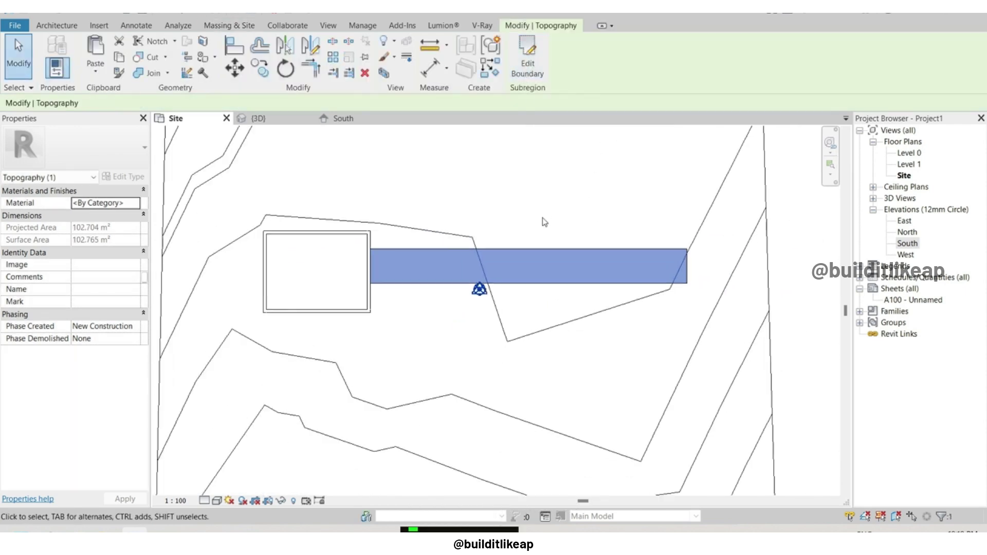
left_click(711, 253)
In 3D, select the path subregion, nudge it down and left, then deselect it
left_click(257, 118)
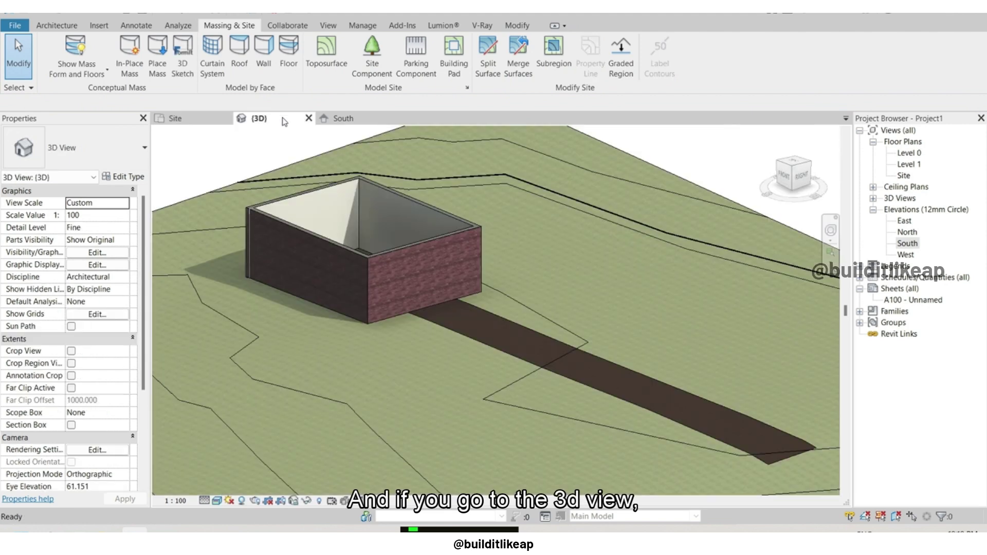
left_click(519, 332)
scroll(519, 329, "down", 3)
scroll(529, 320, "up", 1)
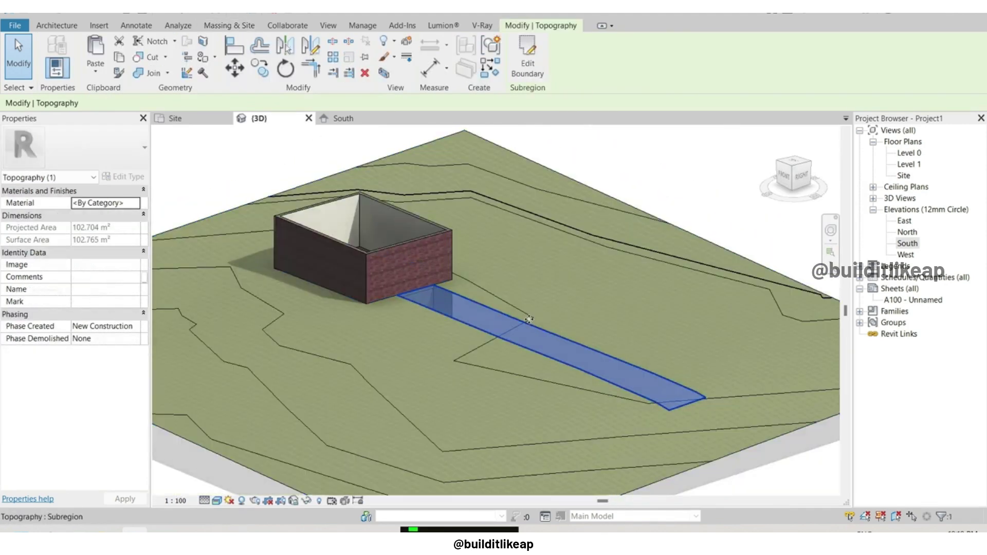
left_click_drag(477, 322, 461, 348)
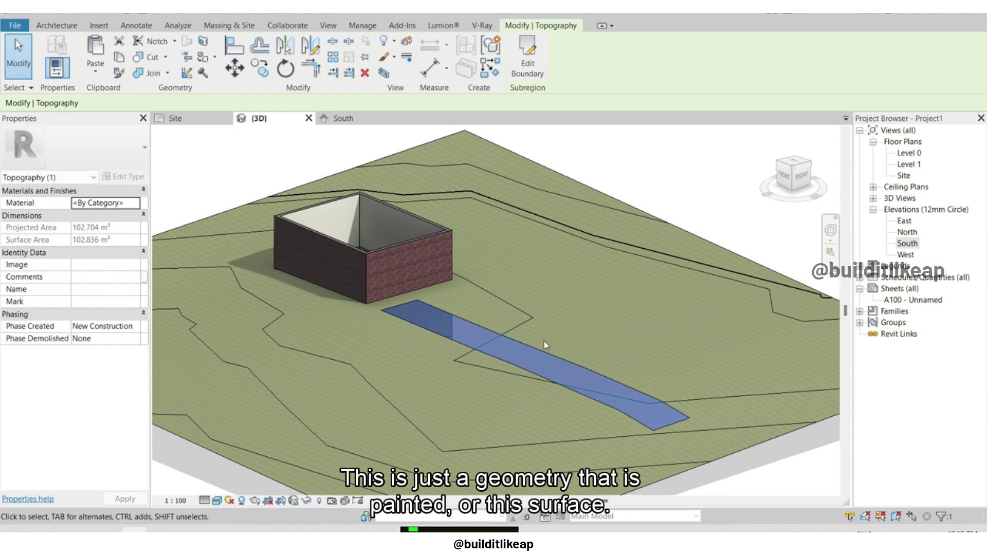
key("Escape")
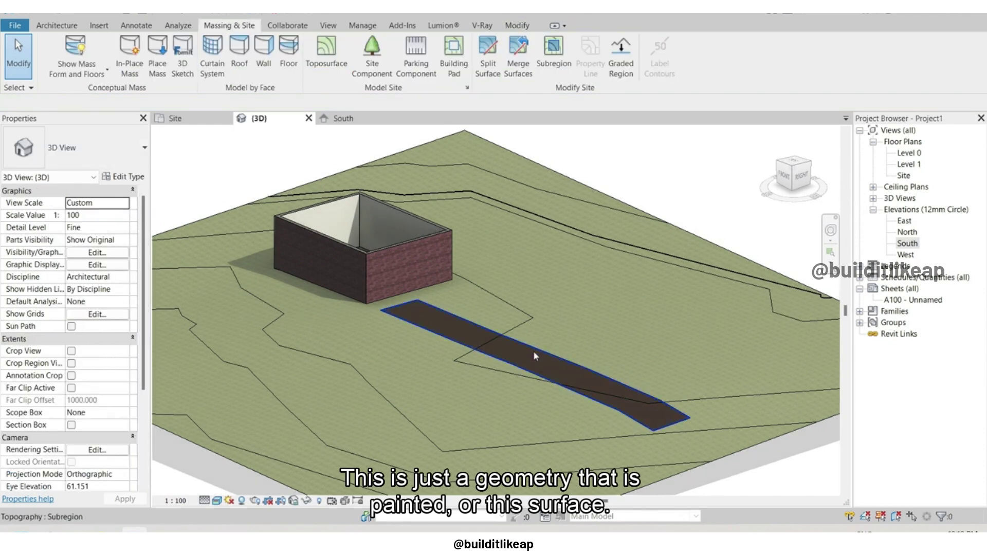
left_click(535, 356)
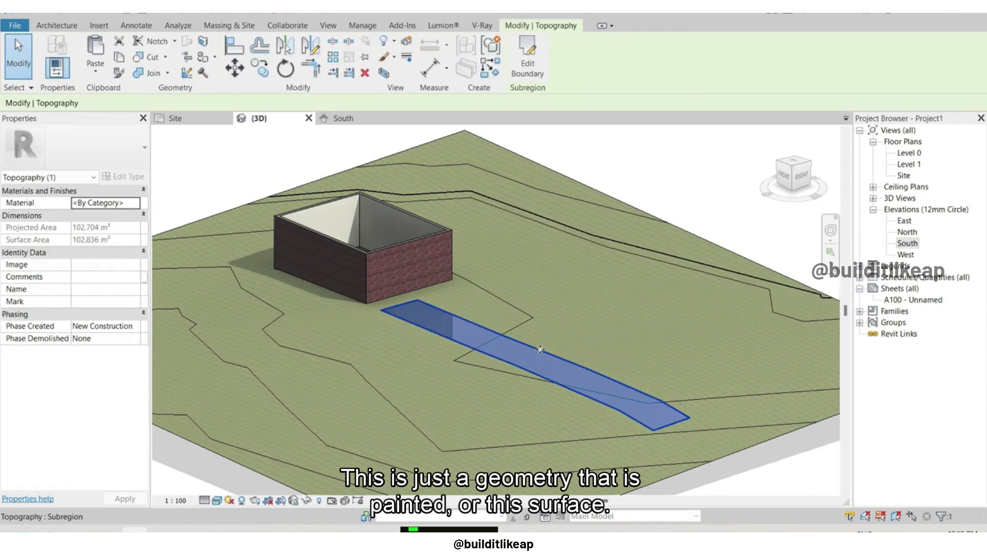
left_click(722, 203)
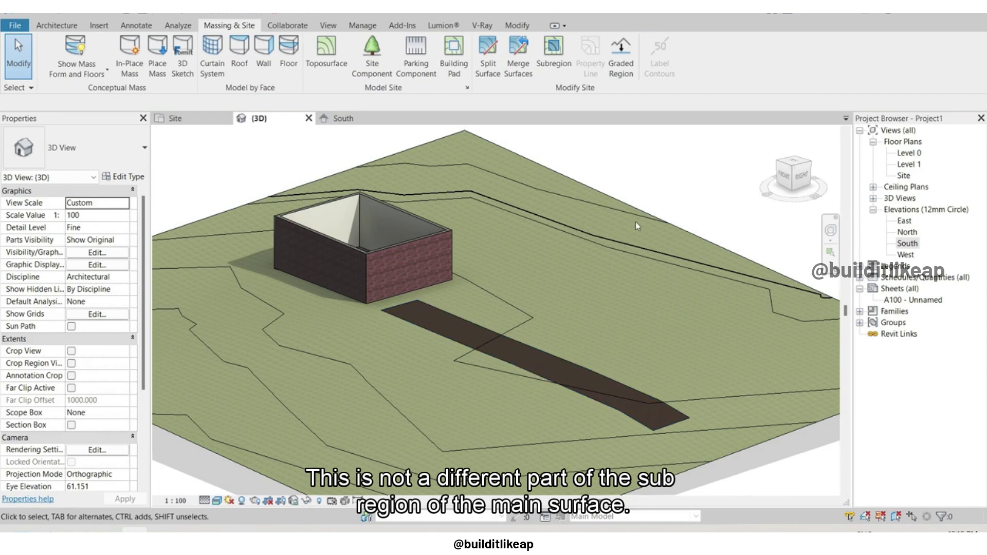
left_click(517, 352)
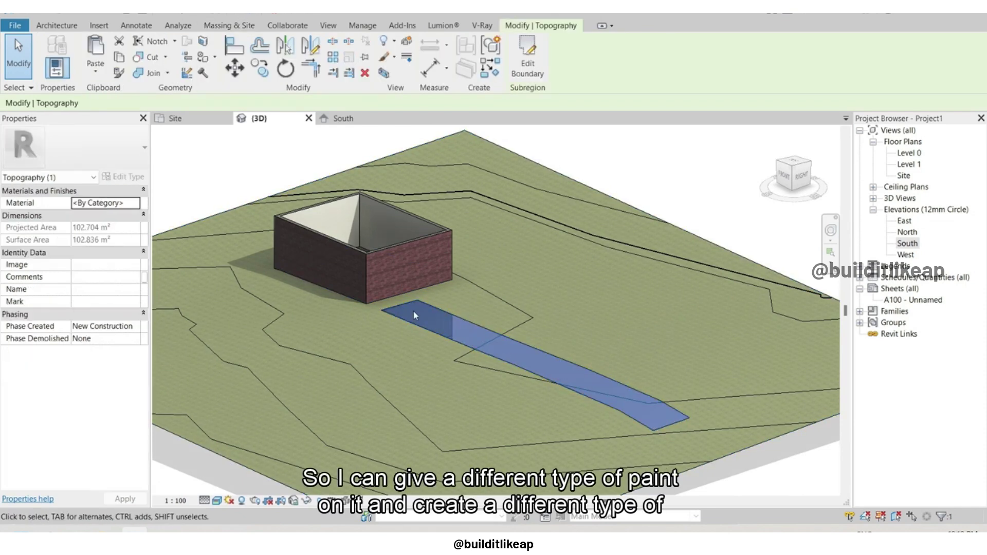
left_click(622, 206)
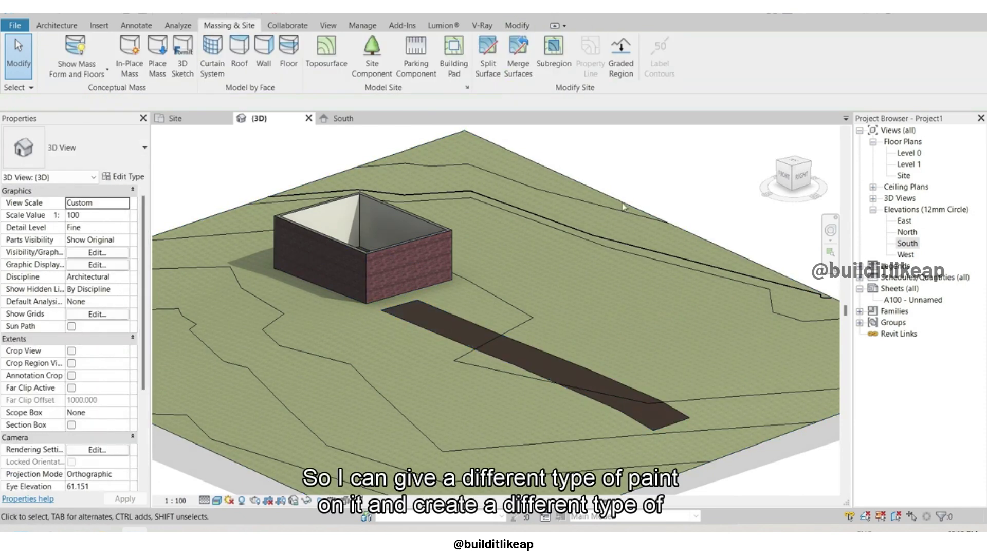
Orbit and zoom in on the dark path strip, then return to the Site floor plan
middle_click_drag(520, 358, 382, 305, "shift")
scroll(416, 314, "up", 3)
scroll(441, 311, "up", 2)
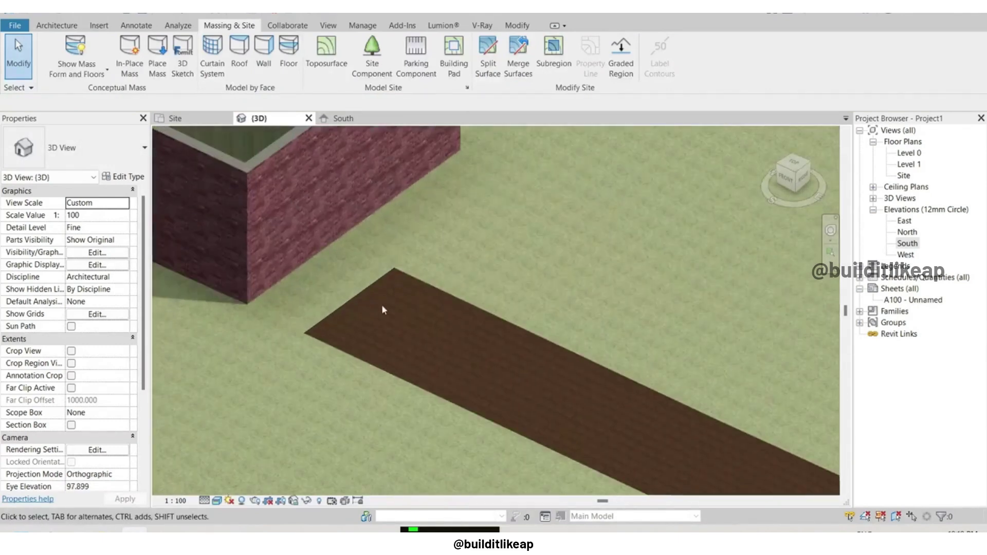
scroll(382, 304, "up", 3)
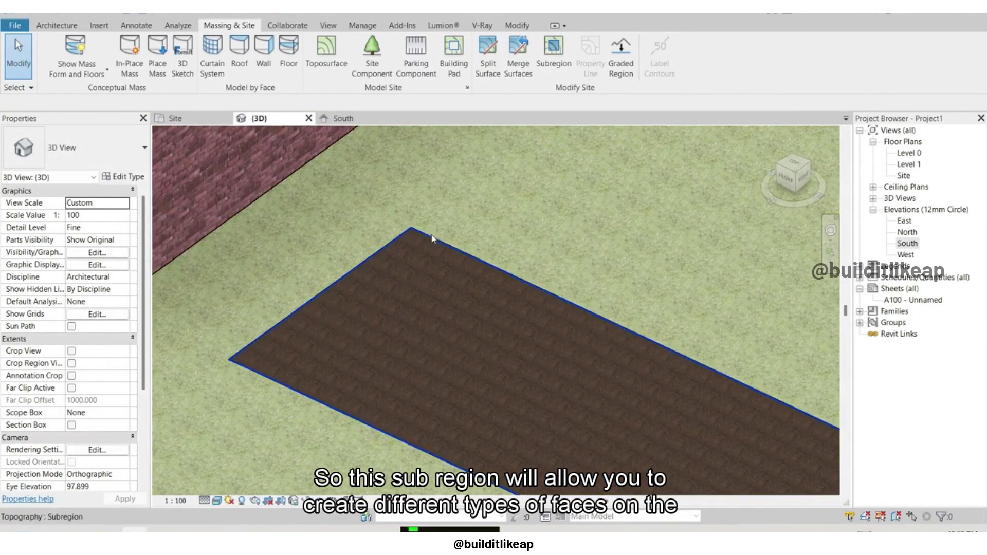
scroll(434, 238, "down", 3)
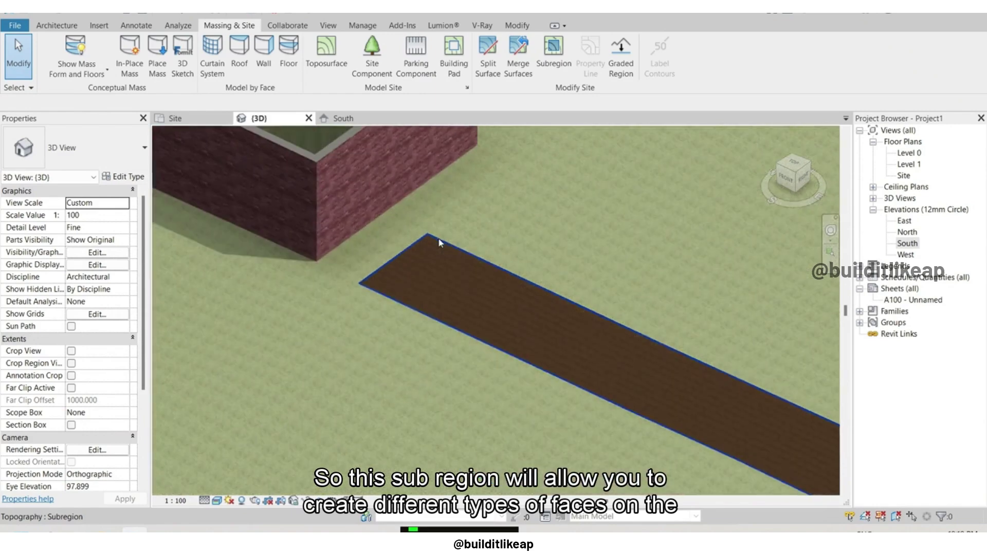
scroll(438, 239, "down", 2)
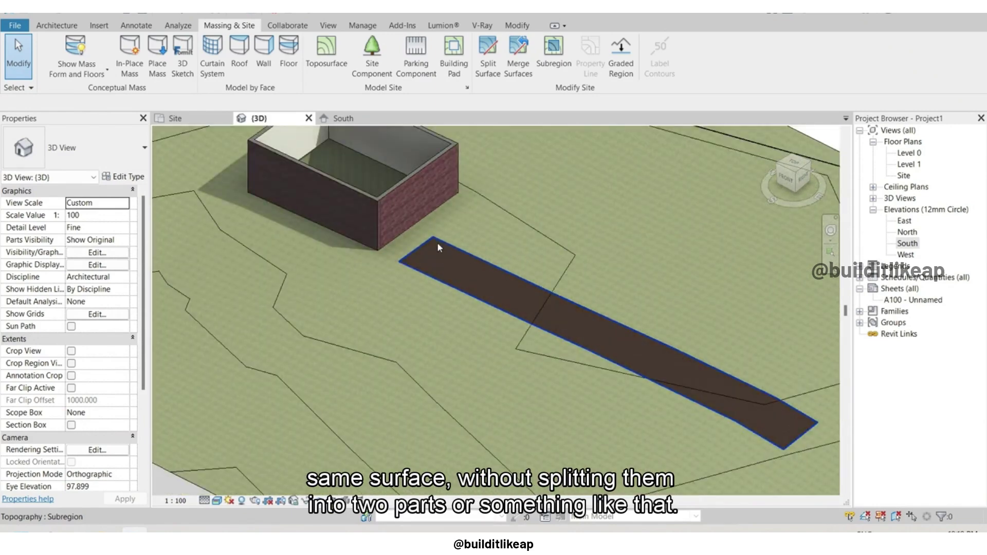
left_click(193, 119)
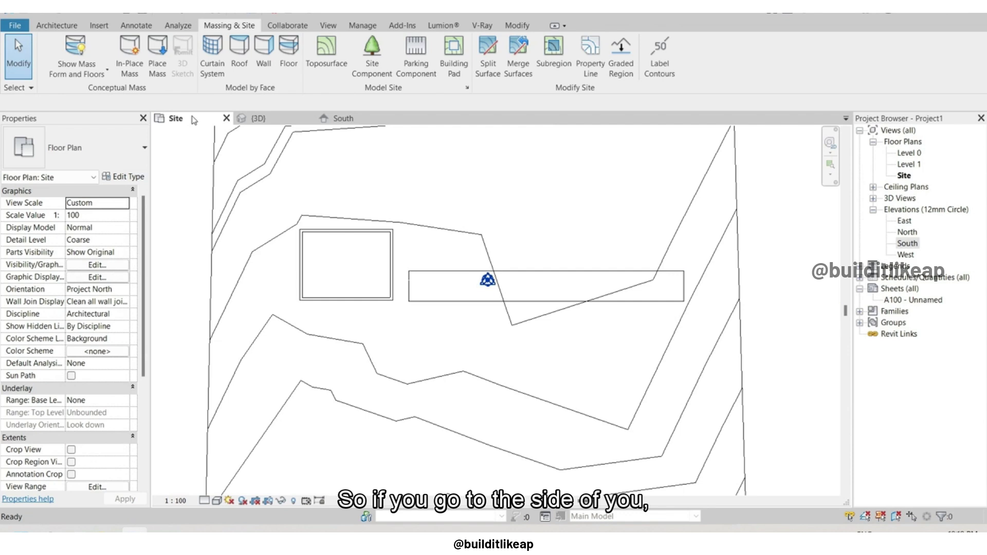
Close the 3D and South views so only the Site plan stays open
left_click(308, 118)
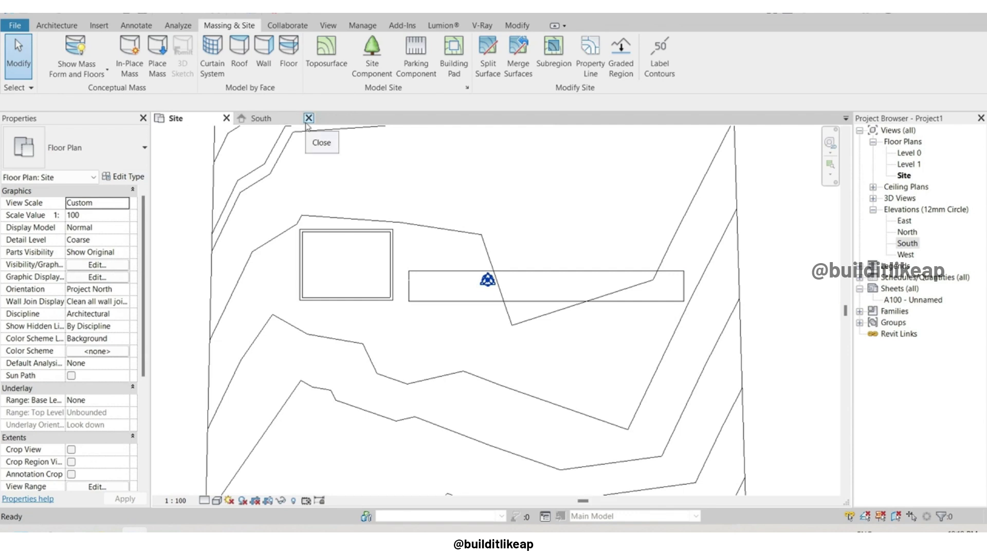
left_click(307, 120)
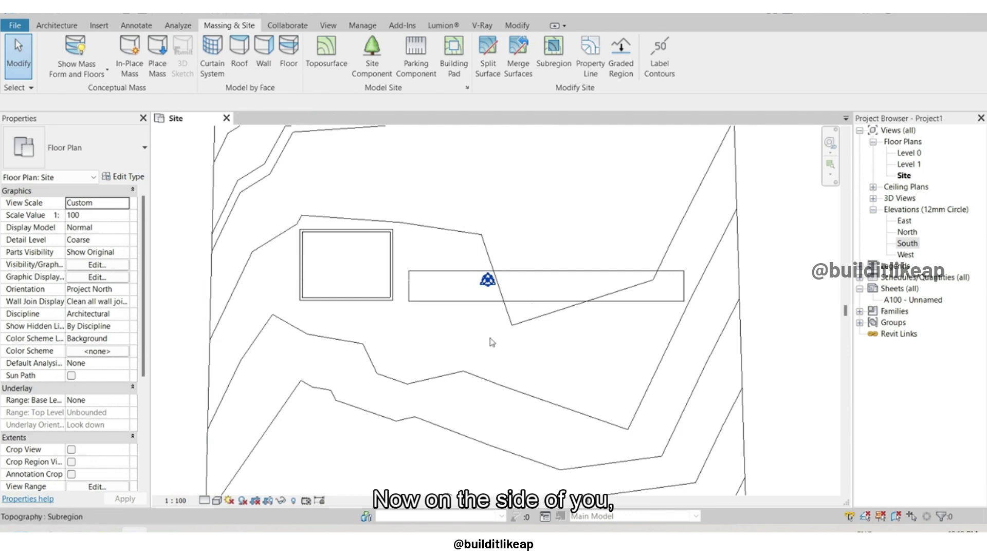
left_click(426, 270)
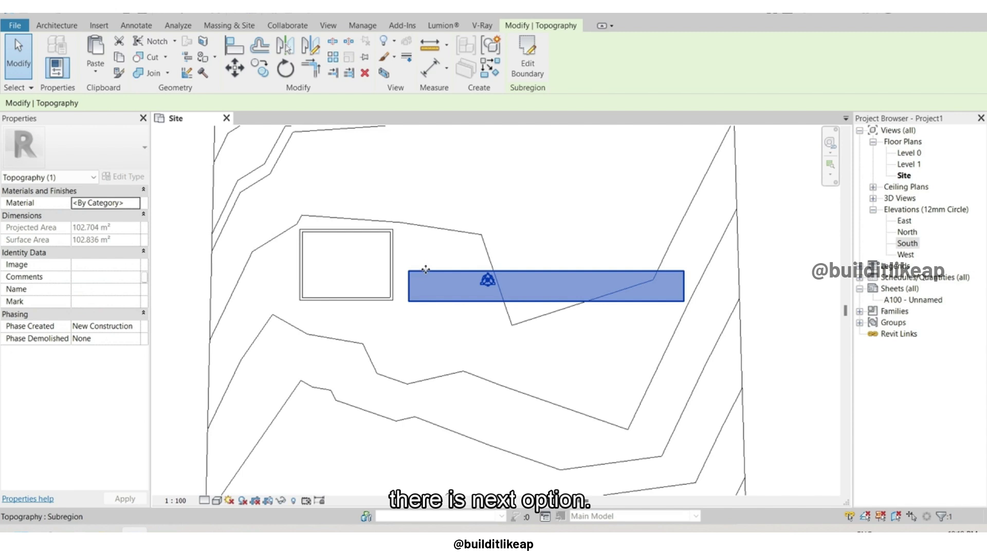
left_click(799, 326)
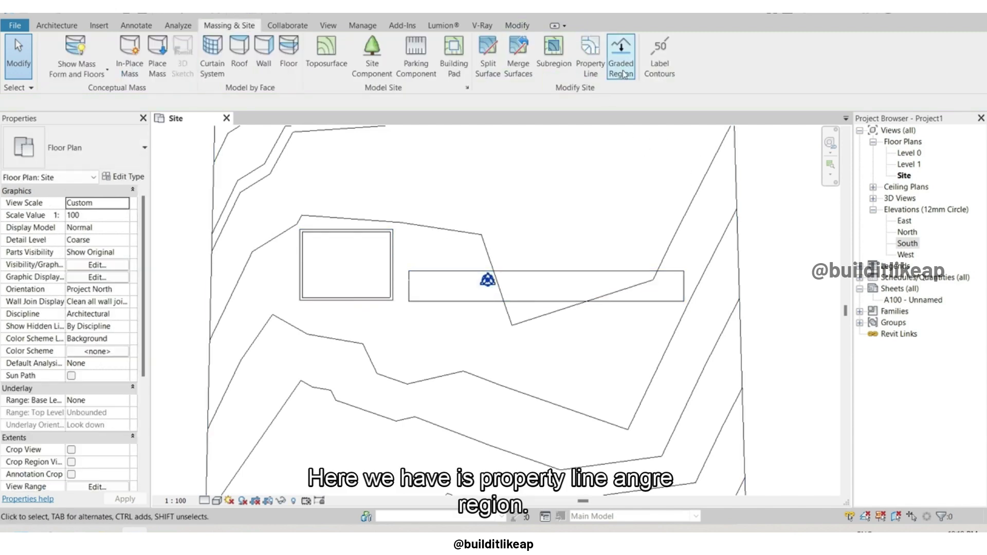
Drag the path subregion up and left so it meets the building pad
left_click(440, 276)
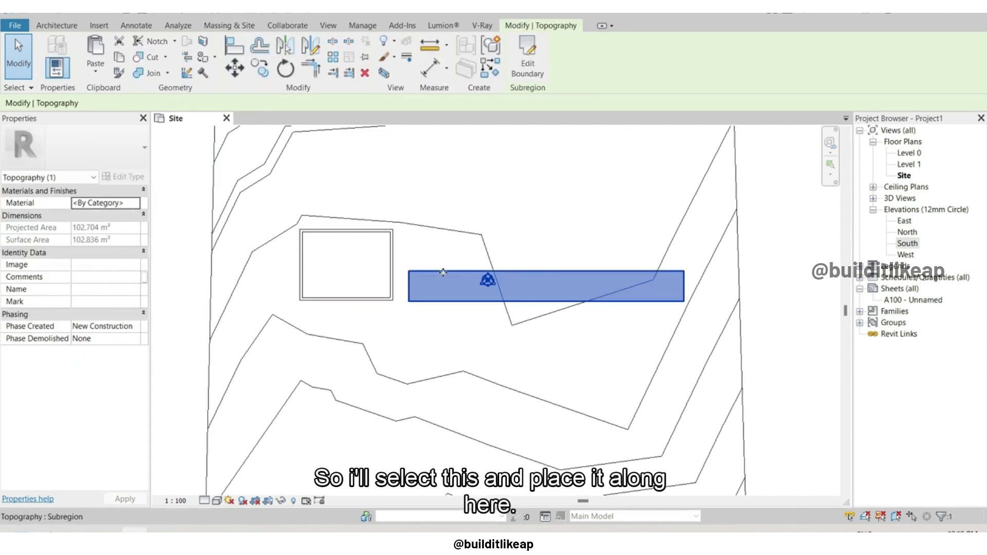
left_click_drag(441, 276, 428, 251)
key("Escape")
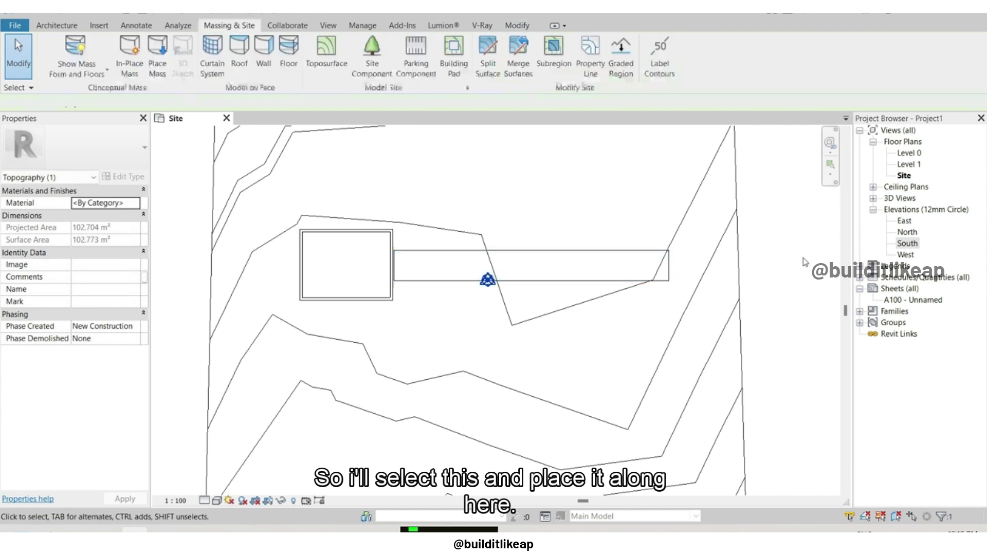
scroll(485, 283, "down", 2)
scroll(485, 283, "down", 1)
scroll(485, 282, "down", 1)
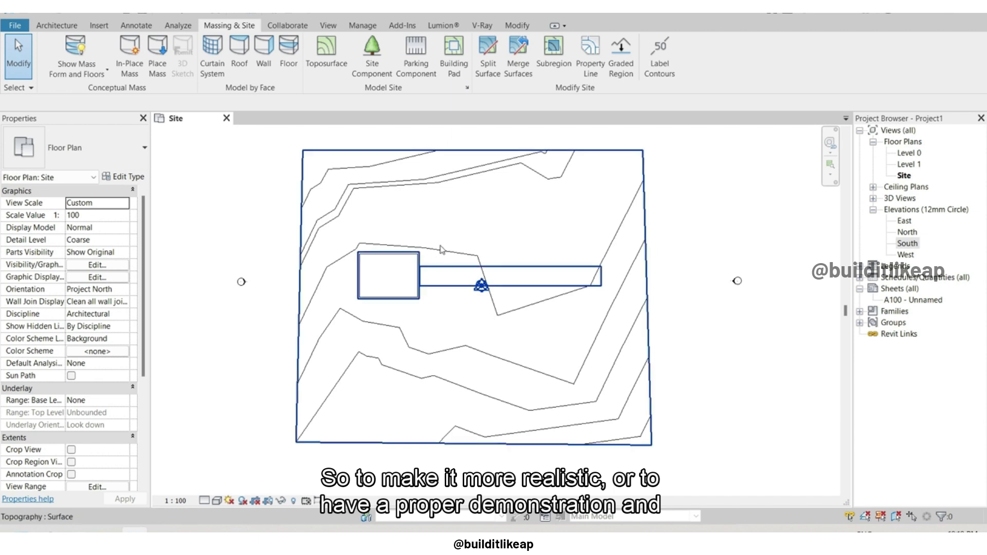
scroll(397, 257, "up", 3)
scroll(642, 278, "up", 1)
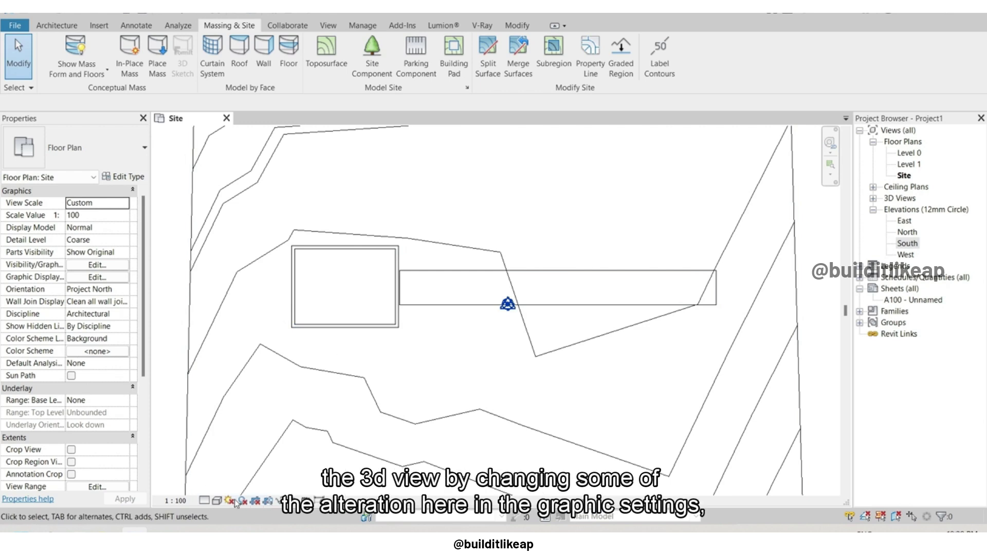
Switch the Site plan to the Realistic visual style with shadows on
left_click(216, 500)
left_click(235, 432)
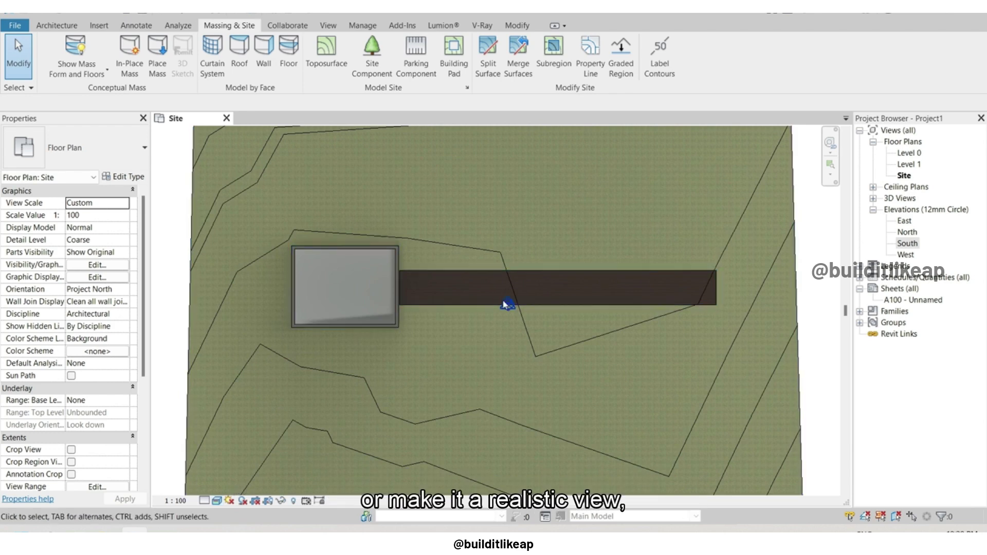
left_click(243, 502)
Recentre the plan on the house and path, and start a property line
middle_click_drag(551, 289, 509, 312)
scroll(509, 313, "up", 2)
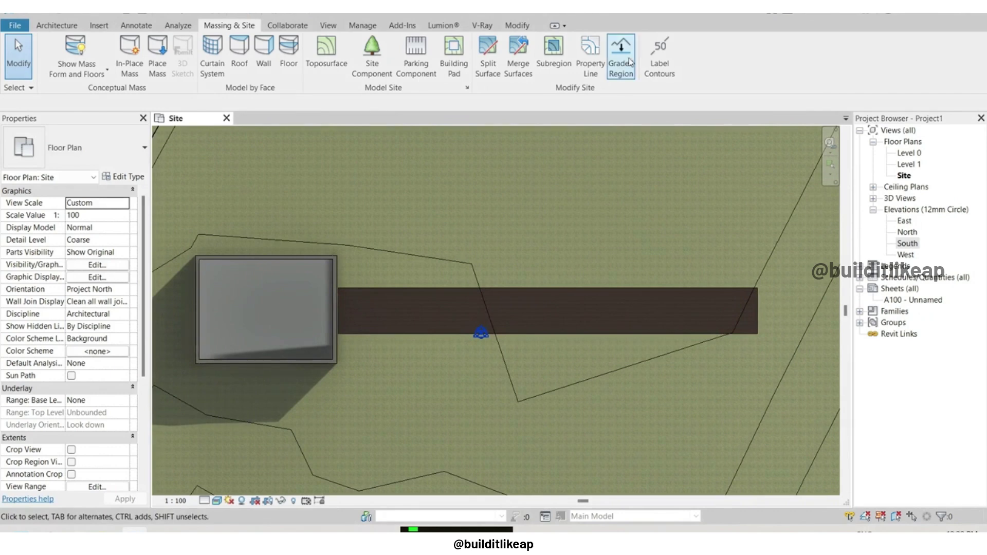
left_click(578, 76)
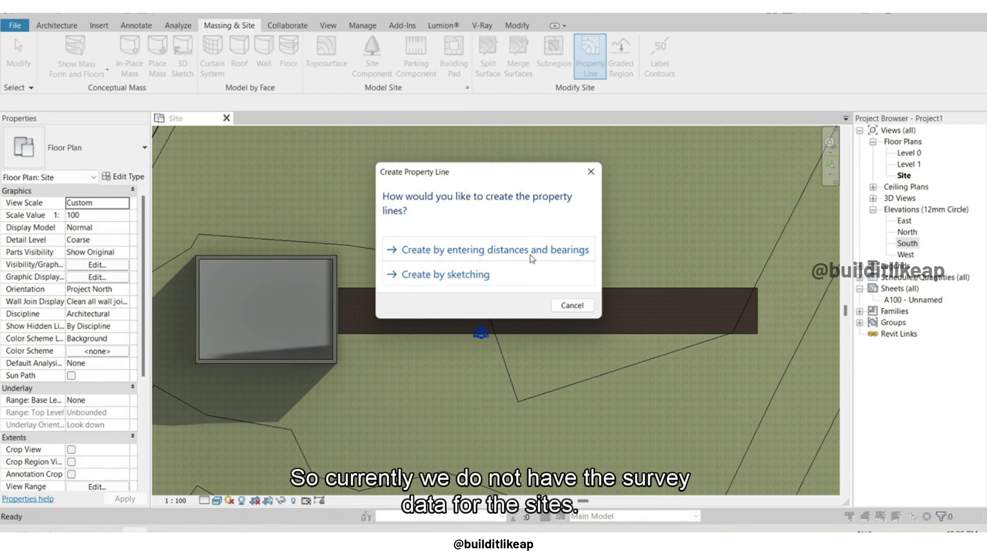
Sketch a rectangular property line of about 660 m² around the house and path
left_click(450, 274)
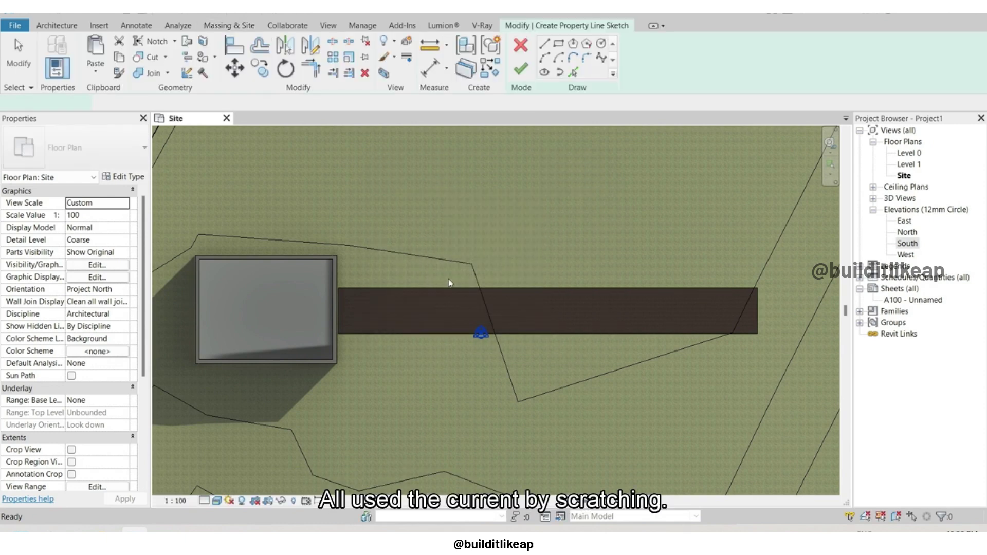
left_click(559, 44)
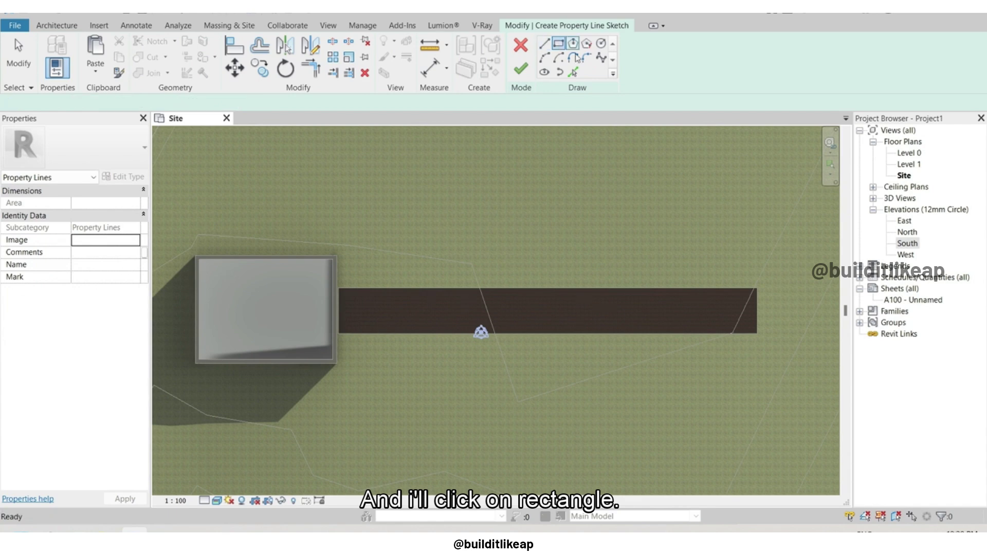
left_click(207, 204)
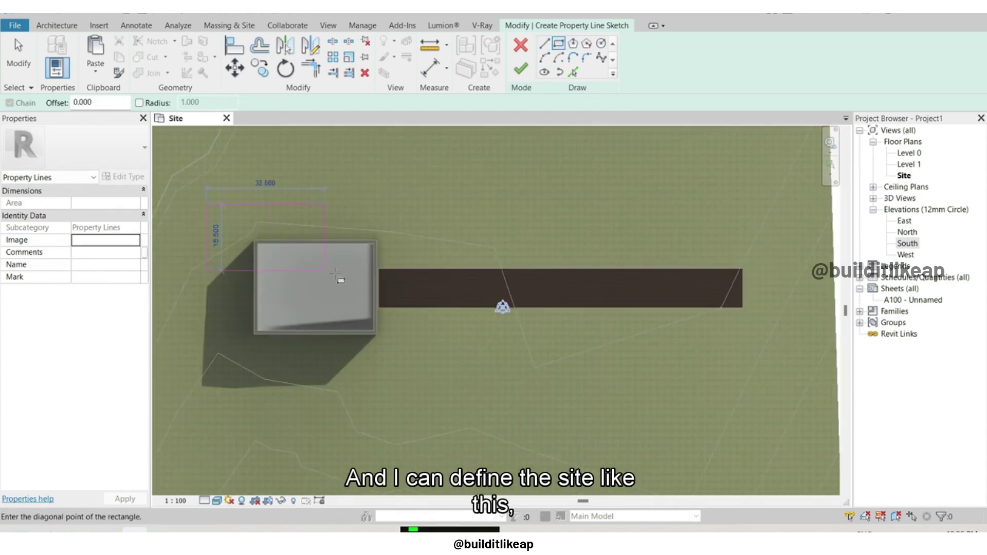
left_click(792, 363)
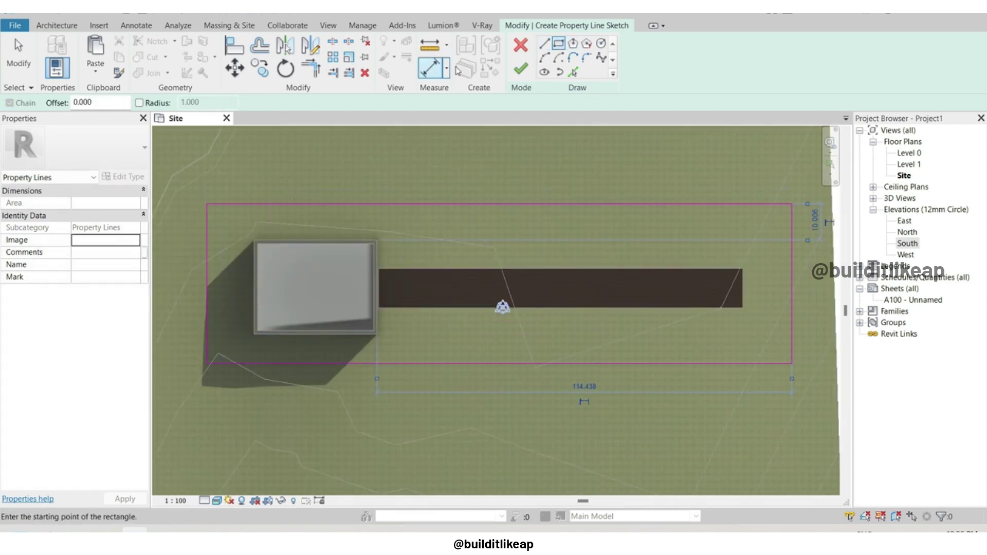
left_click(521, 68)
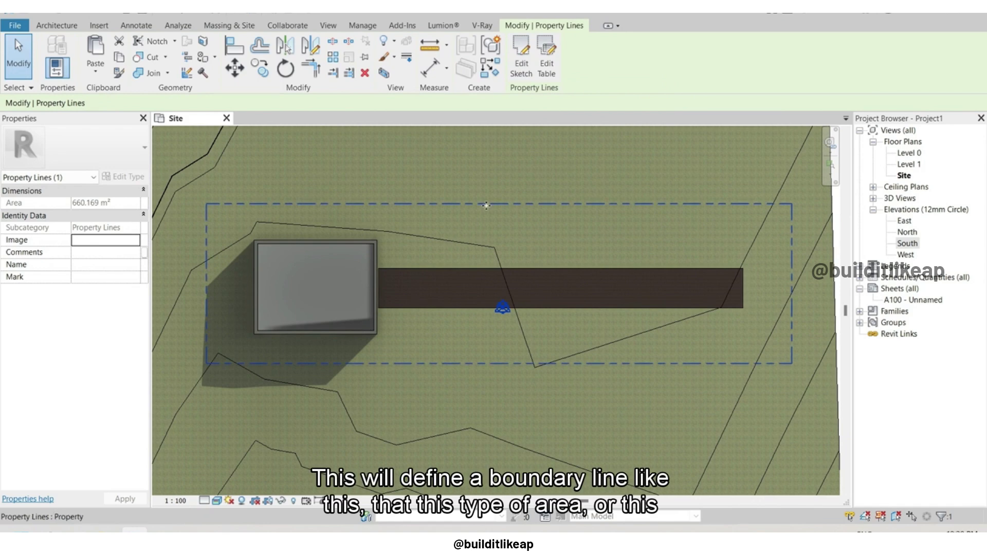
scroll(399, 218, "down", 2)
left_click(731, 221)
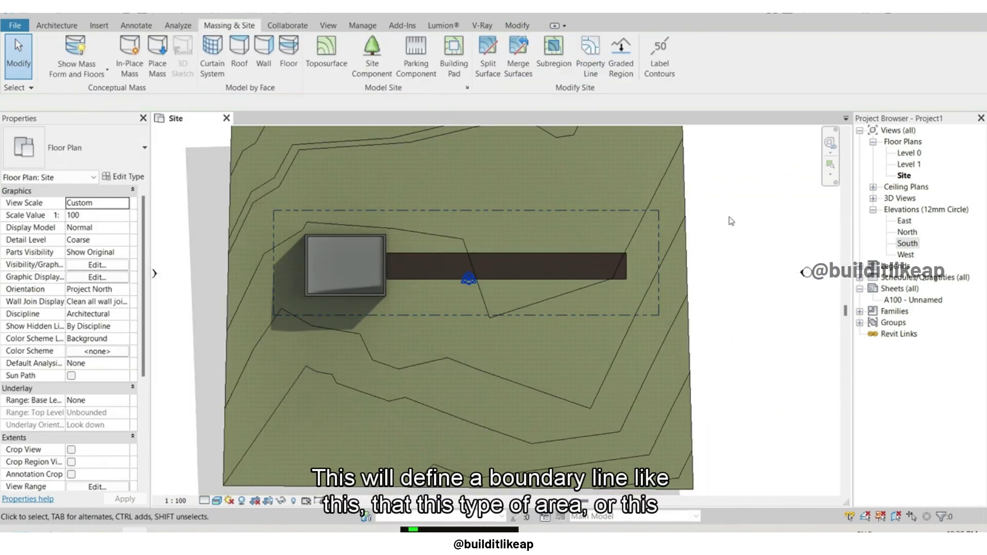
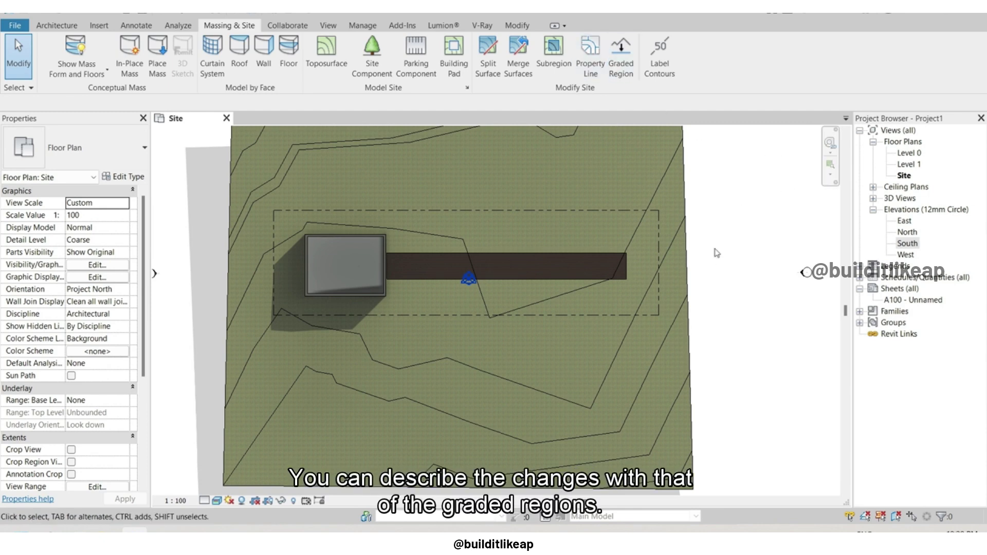
Set the toposurface's Phase Created to Existing, accepting the subregion phase warning
left_click(687, 202)
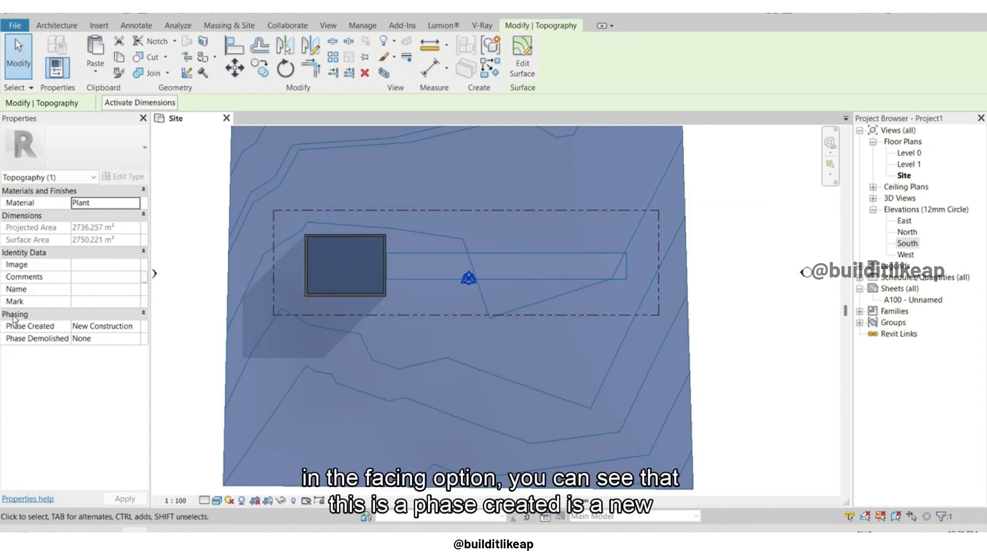
mouse_move(69, 331)
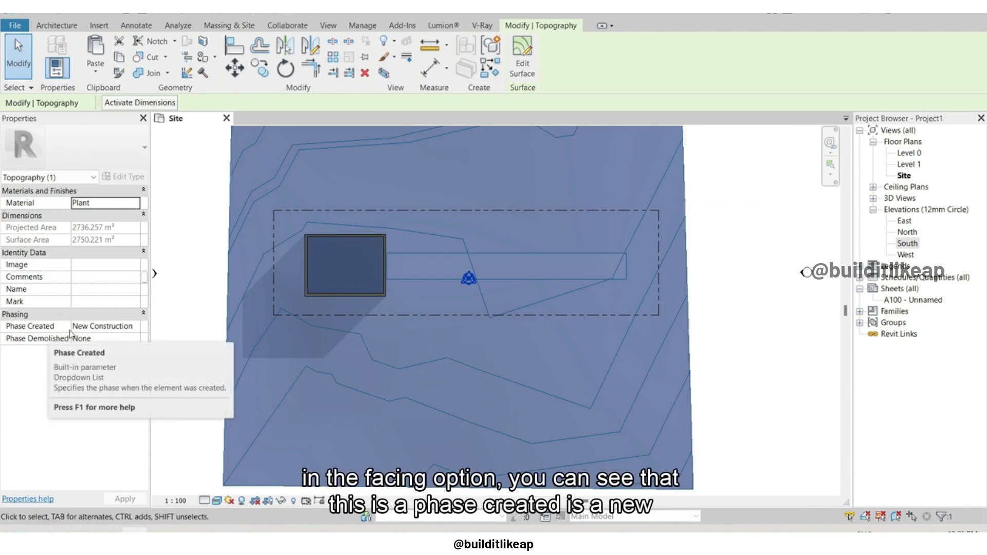
left_click(136, 331)
left_click(95, 342)
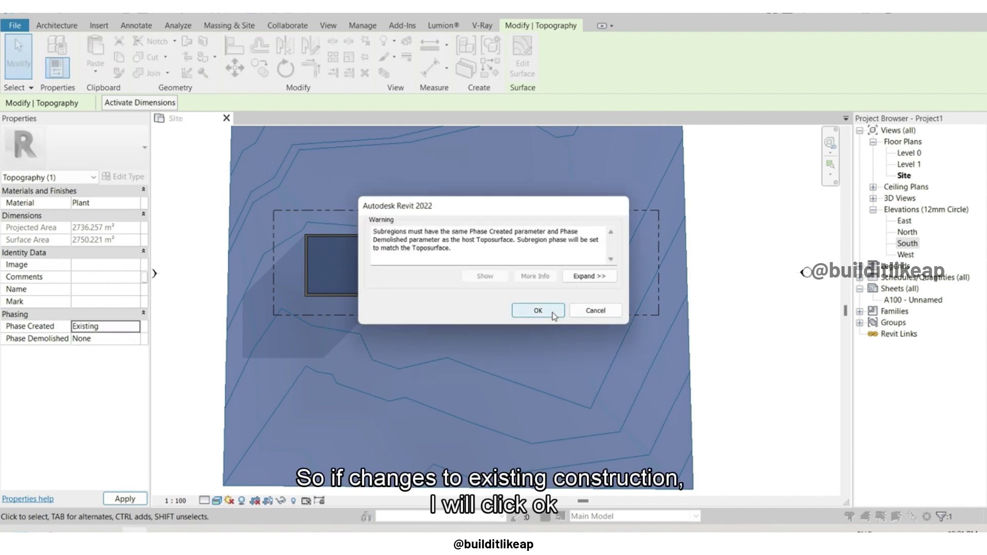
left_click(538, 311)
left_click(740, 236)
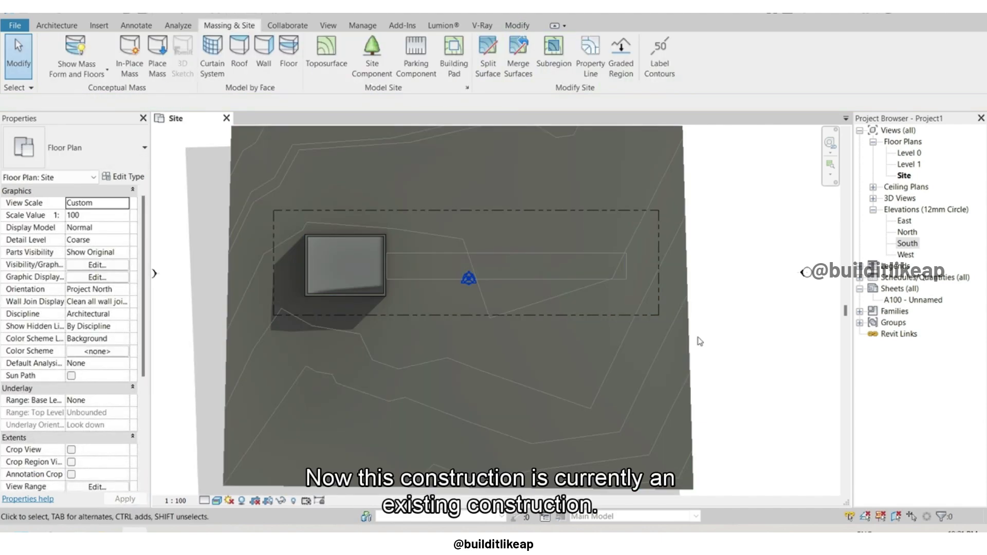
Reselect the toposurface and launch Graded Region
left_click(667, 350)
left_click(740, 314)
left_click(621, 62)
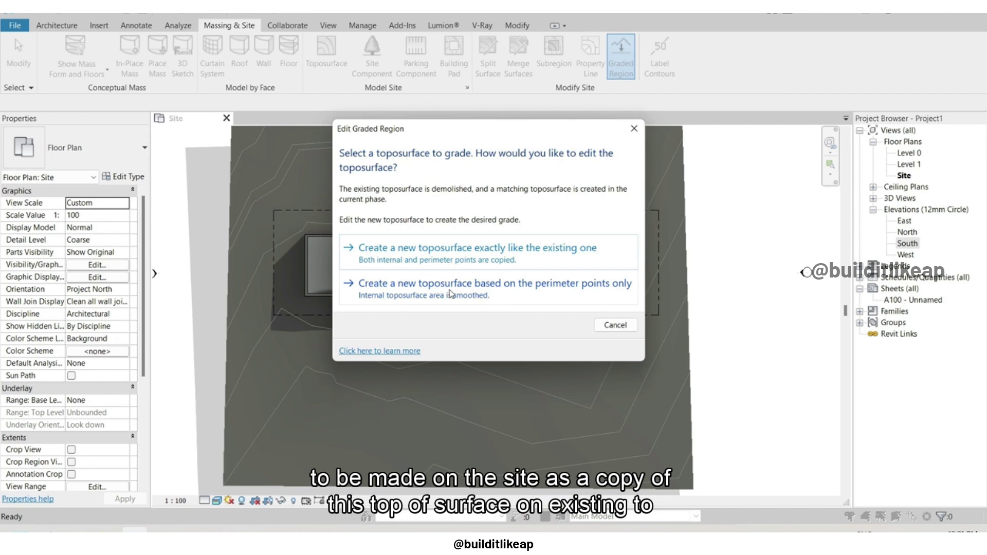
left_click(477, 257)
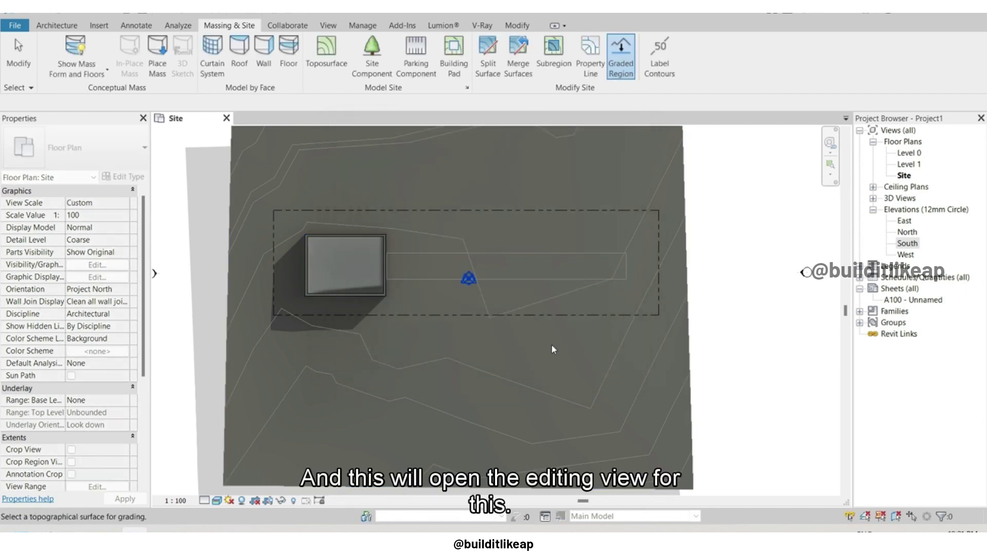
scroll(469, 236, "down", 2)
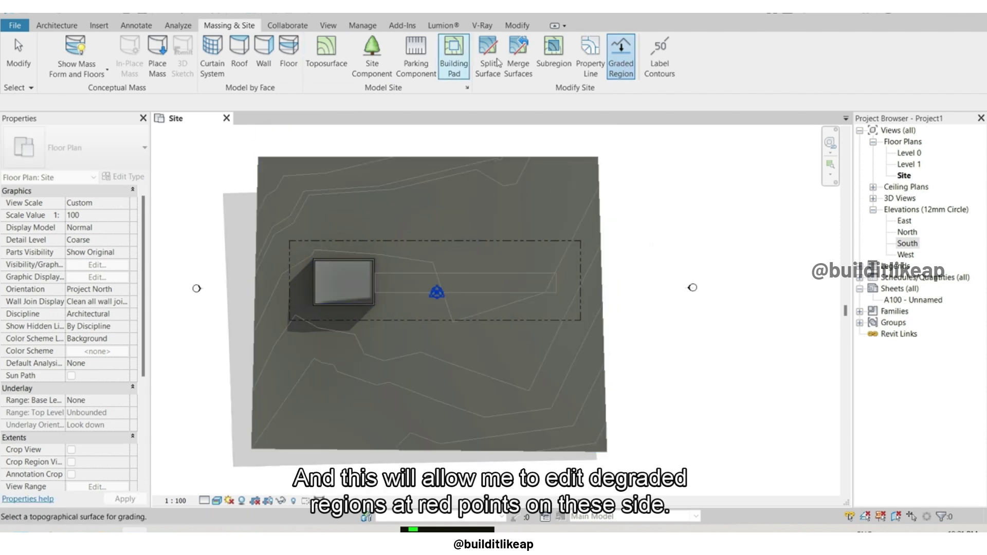
left_click(602, 199)
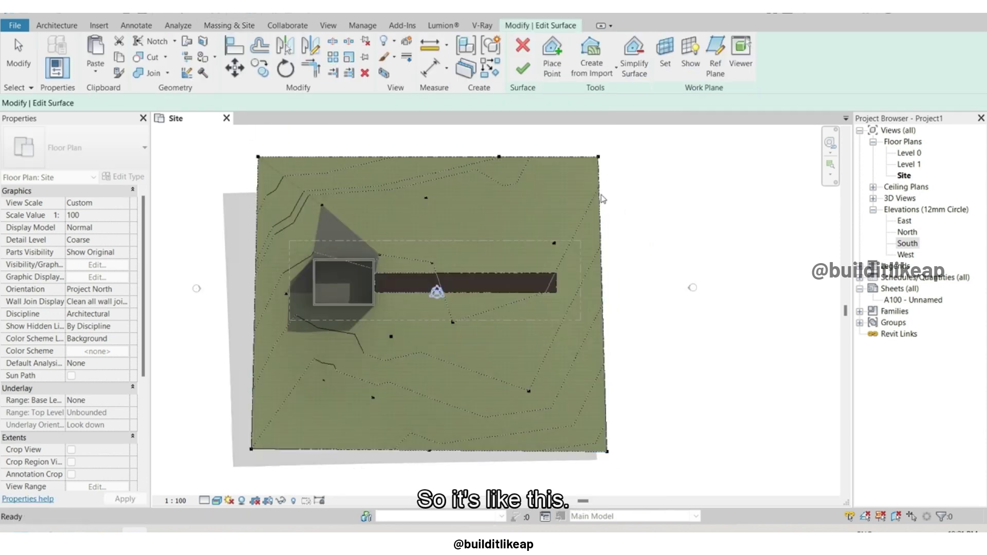
scroll(482, 324, "up", 2)
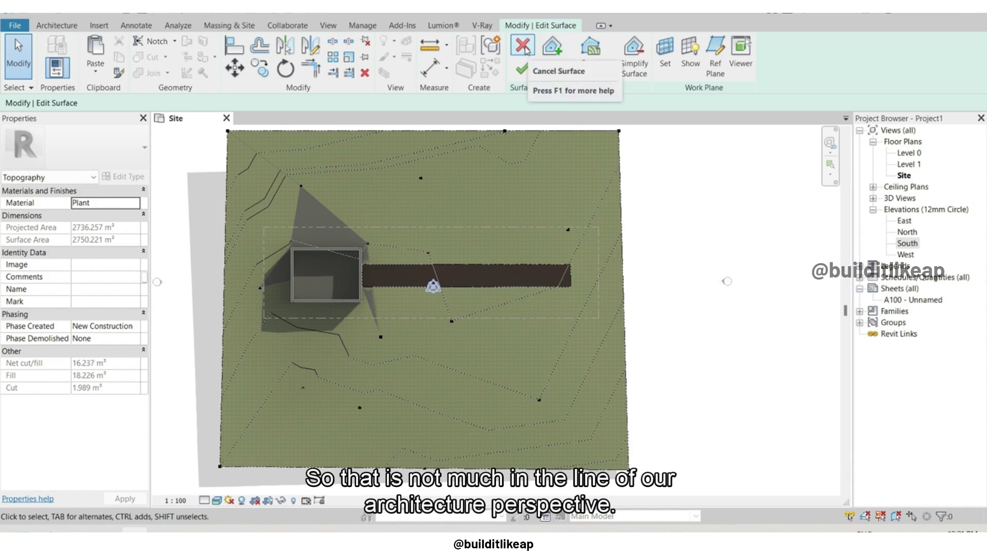
left_click(524, 47)
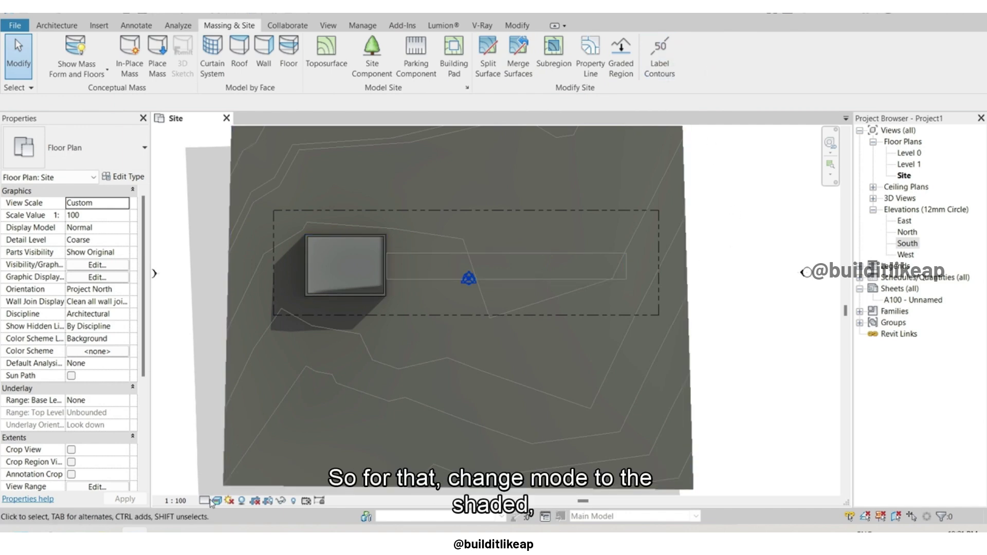
Switch the site plan to Shaded with shadows off, then to Hidden Line
left_click(216, 500)
left_click(220, 461)
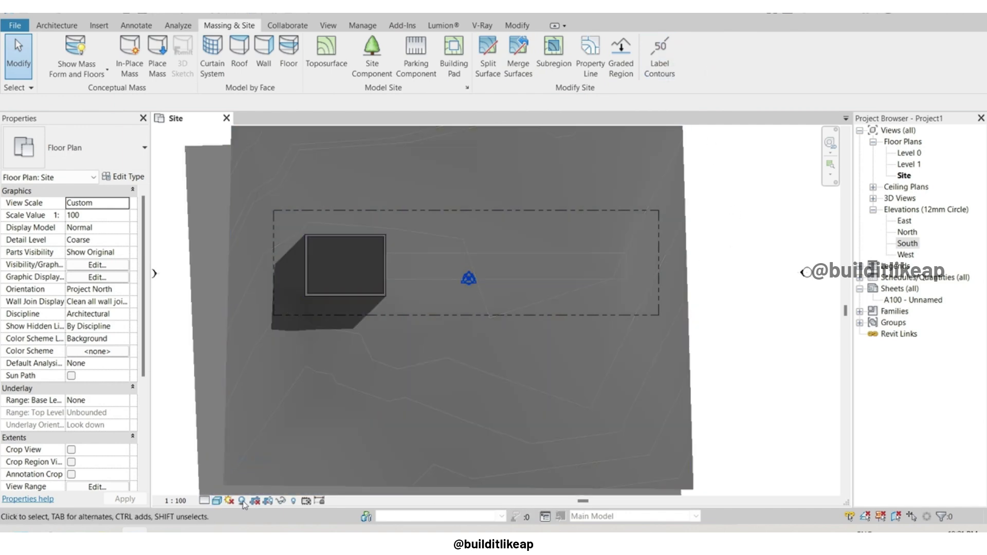
left_click(242, 500)
left_click(217, 500)
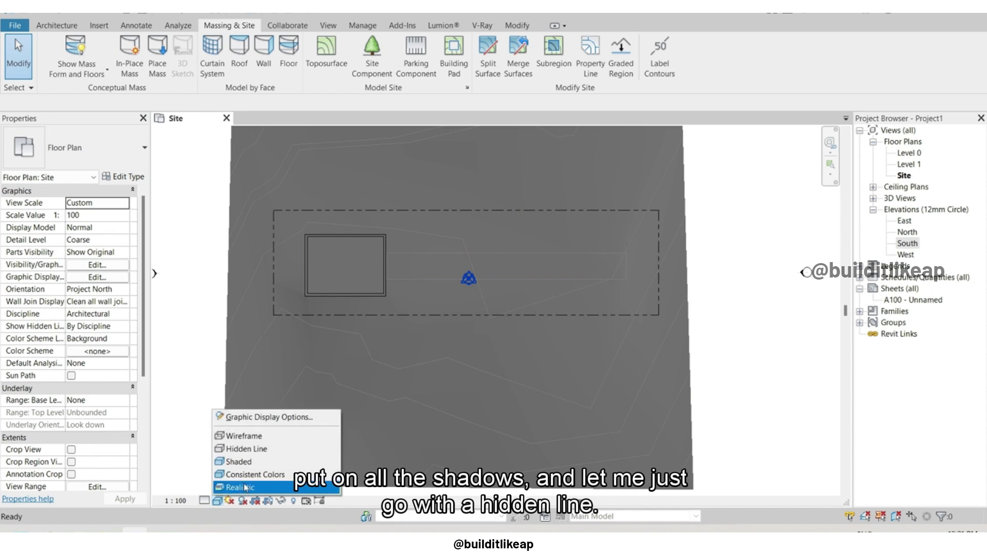
left_click(231, 450)
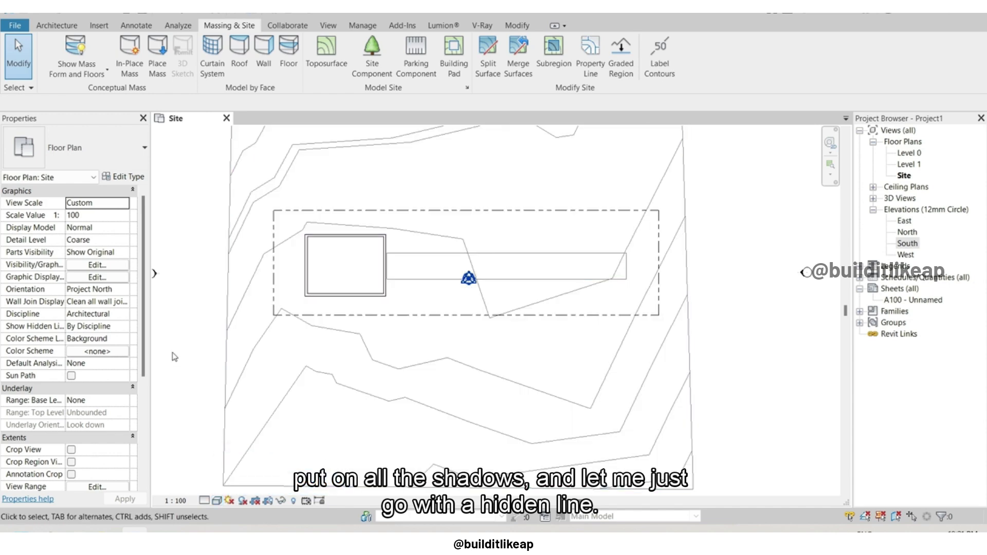
Delete the dashed property line
left_click(584, 211)
key("Delete")
scroll(547, 235, "down", 2)
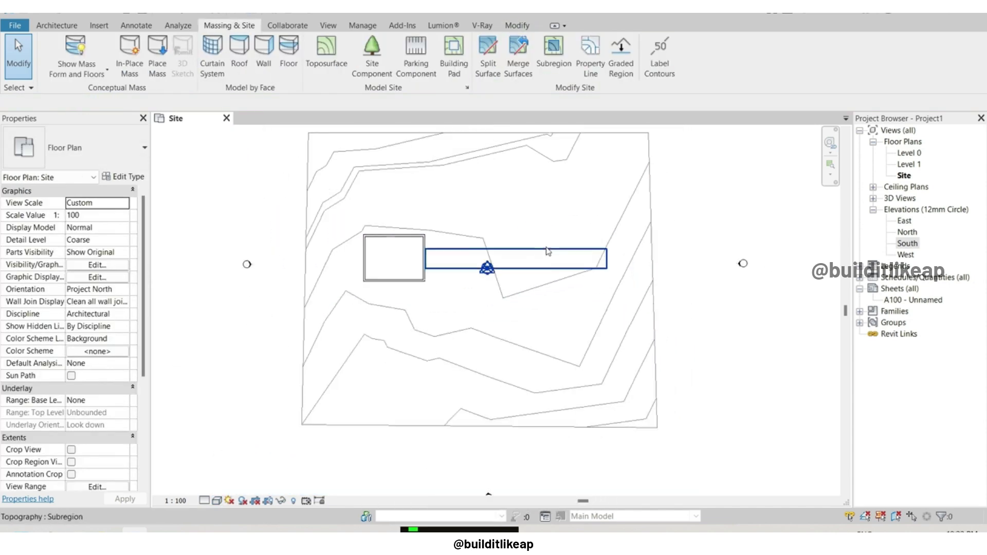
Sketch a Label Contours line from the site's bottom edge up to near its top
left_click(659, 56)
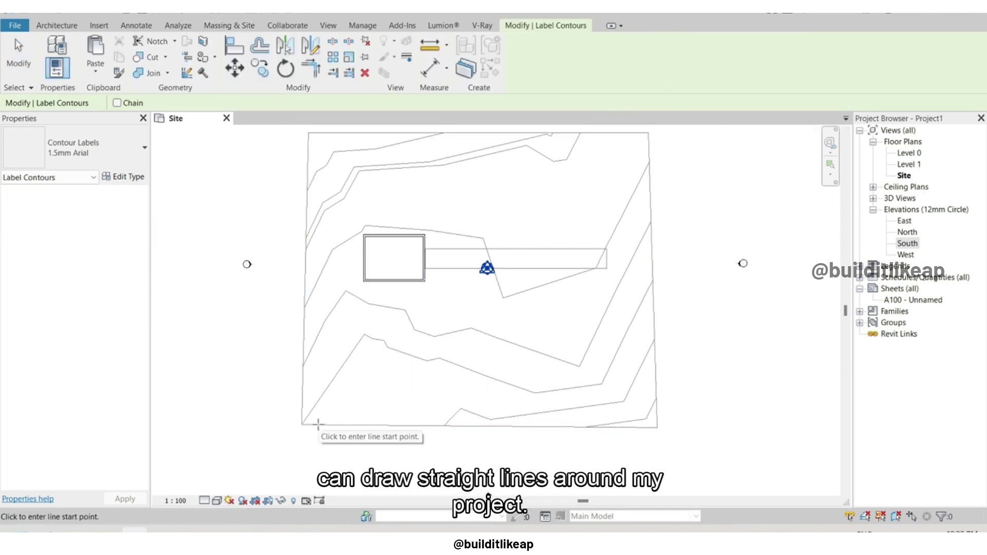
left_click(365, 425)
left_click(325, 141)
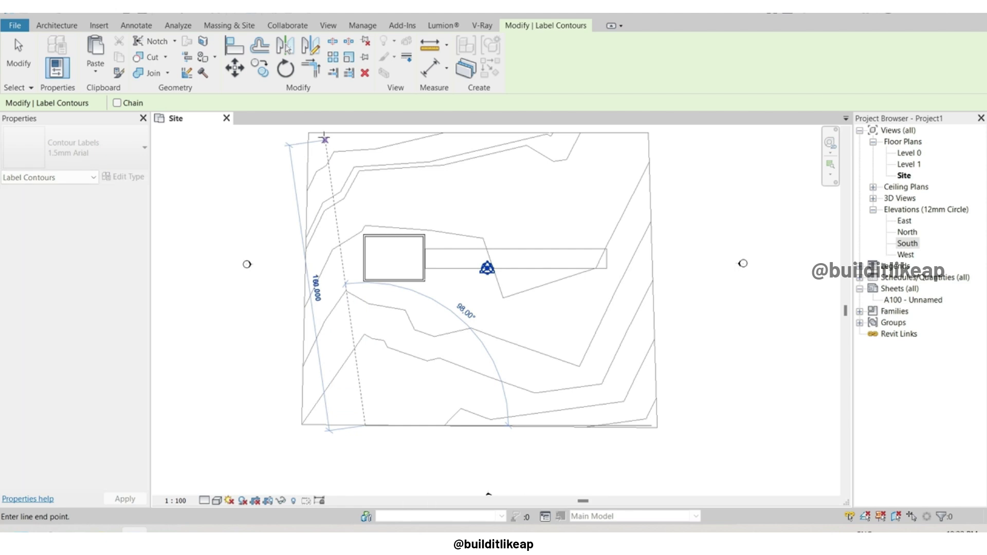
left_click(24, 61)
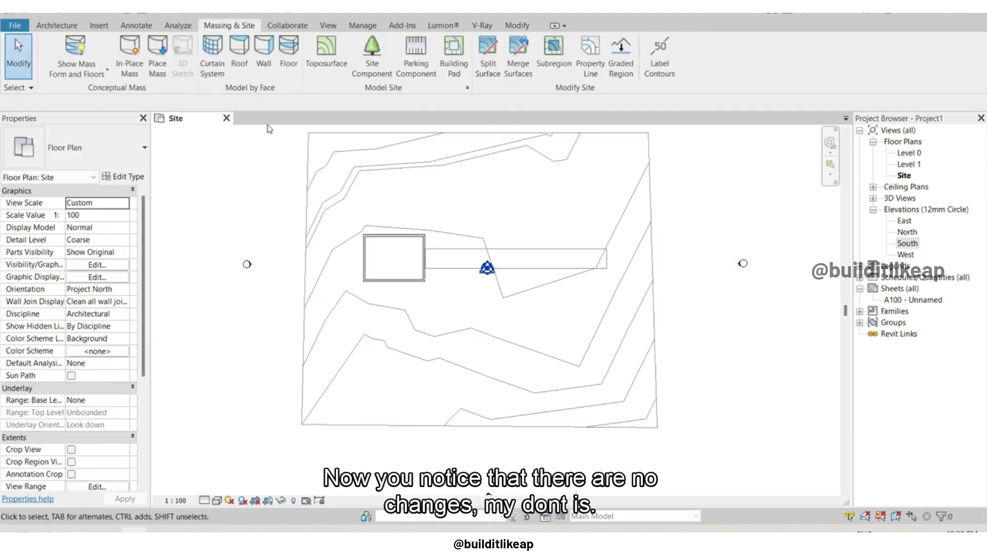
scroll(376, 224, "up", 5)
scroll(368, 398, "down", 3)
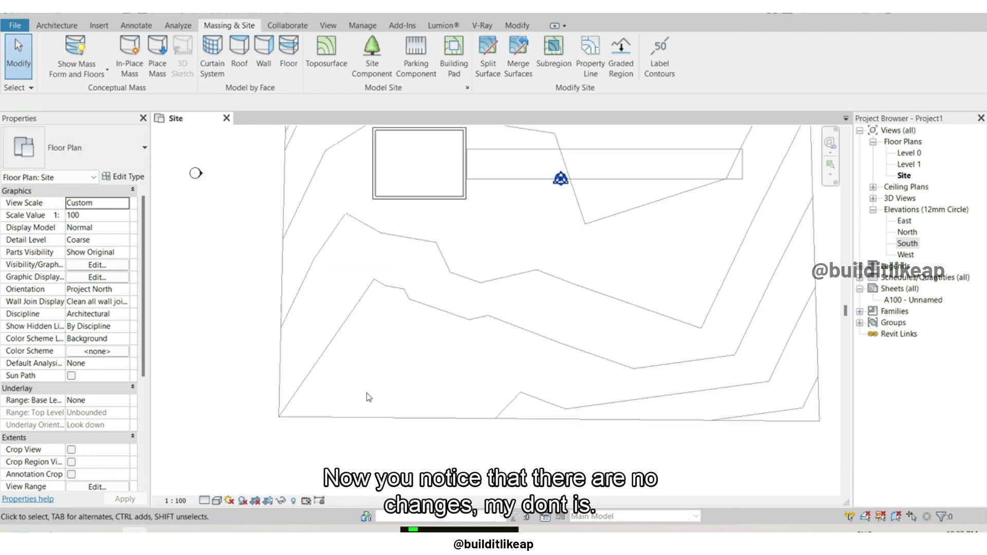
scroll(368, 397, "up", 1)
scroll(355, 283, "up", 2)
scroll(353, 370, "up", 2)
scroll(329, 391, "up", 1)
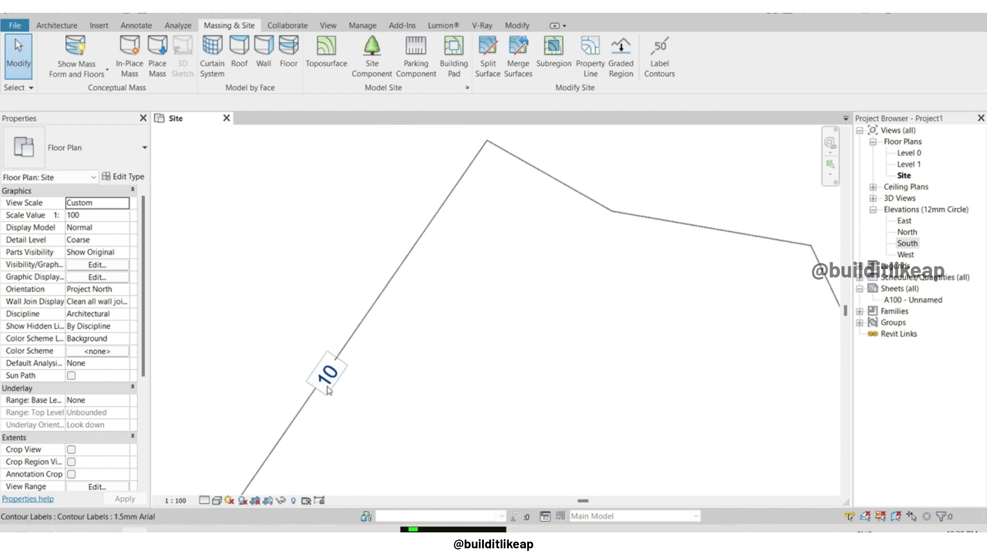
scroll(329, 391, "down", 2)
scroll(329, 391, "down", 2)
scroll(392, 348, "down", 3)
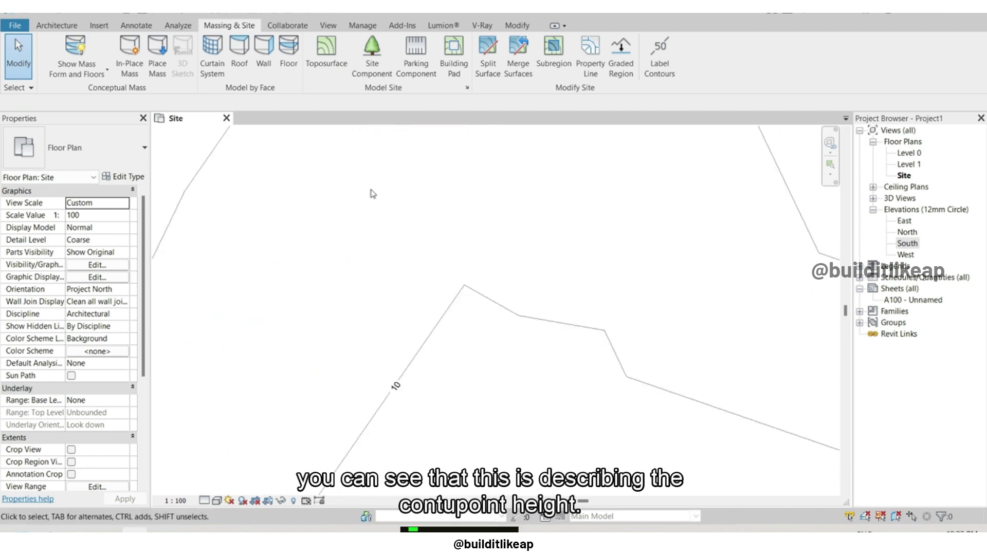
scroll(373, 194, "up", 2)
scroll(406, 154, "up", 1)
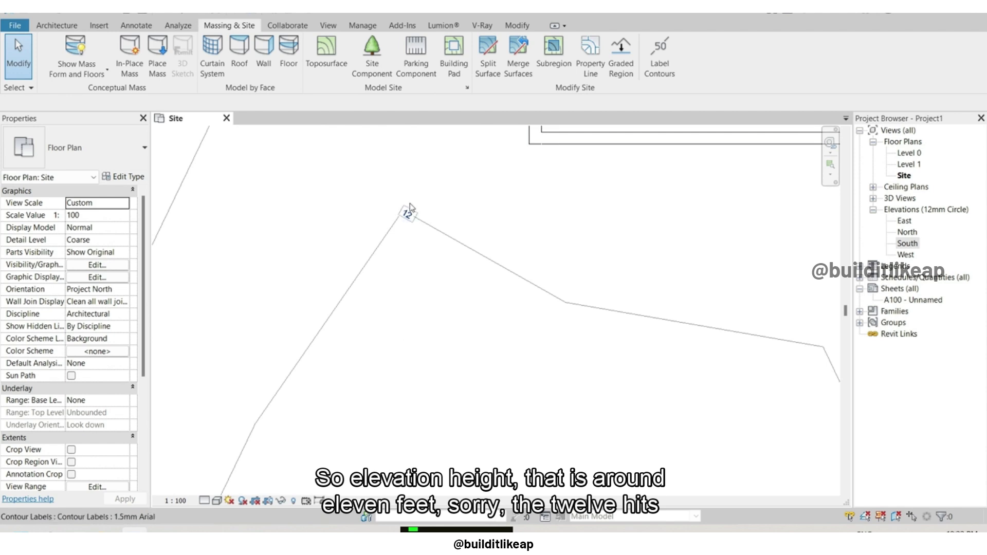
scroll(410, 207, "up", 1)
Pan across the labelled contours and select the contour label line
mouse_move(407, 214)
middle_mouse_down()
mouse_move(418, 334)
mouse_move(450, 360)
mouse_move(452, 388)
mouse_move(415, 225)
mouse_move(436, 204)
middle_mouse_up()
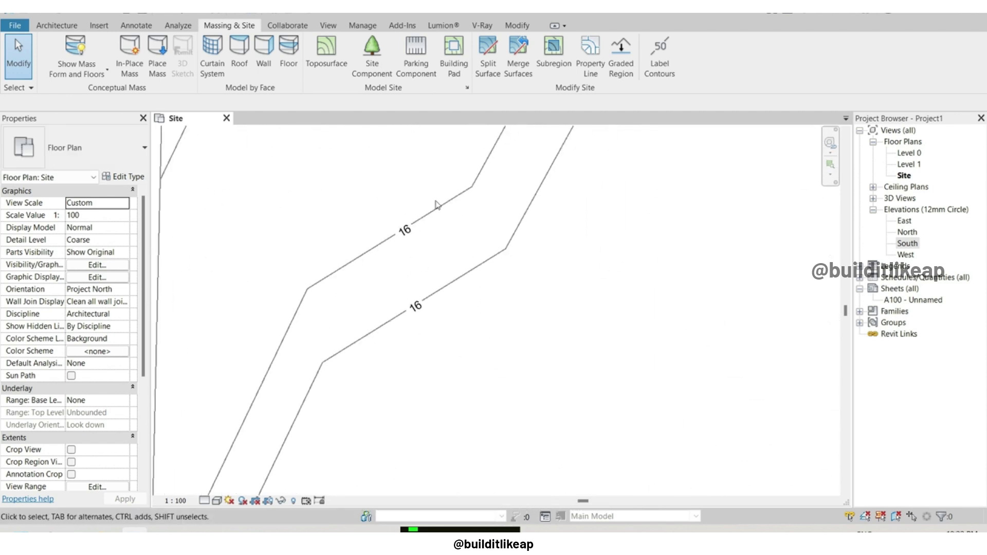
mouse_move(452, 243)
middle_mouse_down()
mouse_move(405, 246)
mouse_move(432, 251)
mouse_move(404, 362)
mouse_move(359, 188)
middle_mouse_up()
scroll(358, 187, "down", 3)
middle_click_drag(364, 279, 310, 151)
left_click(326, 246)
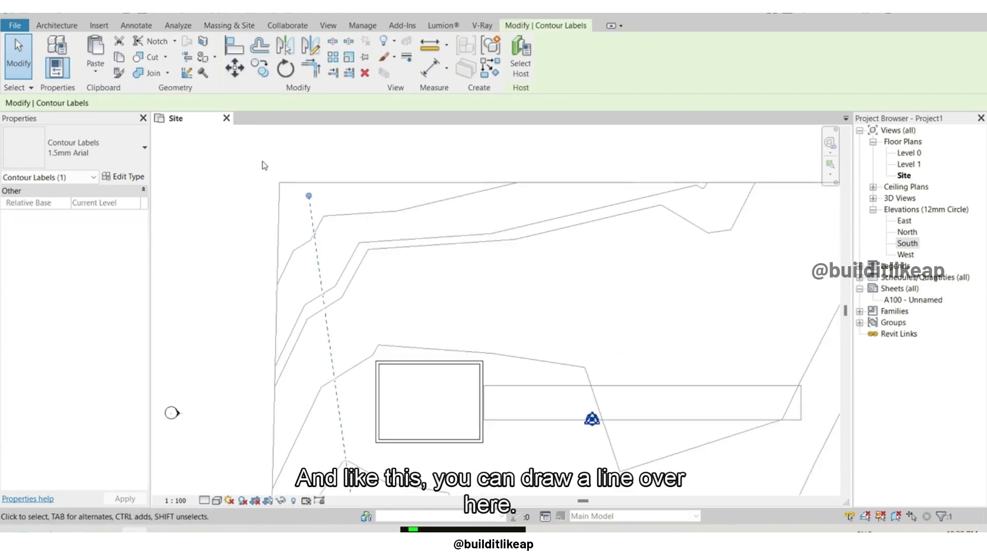
scroll(308, 231, "down", 2)
scroll(297, 209, "up", 4)
scroll(296, 208, "down", 3)
scroll(296, 208, "down", 1)
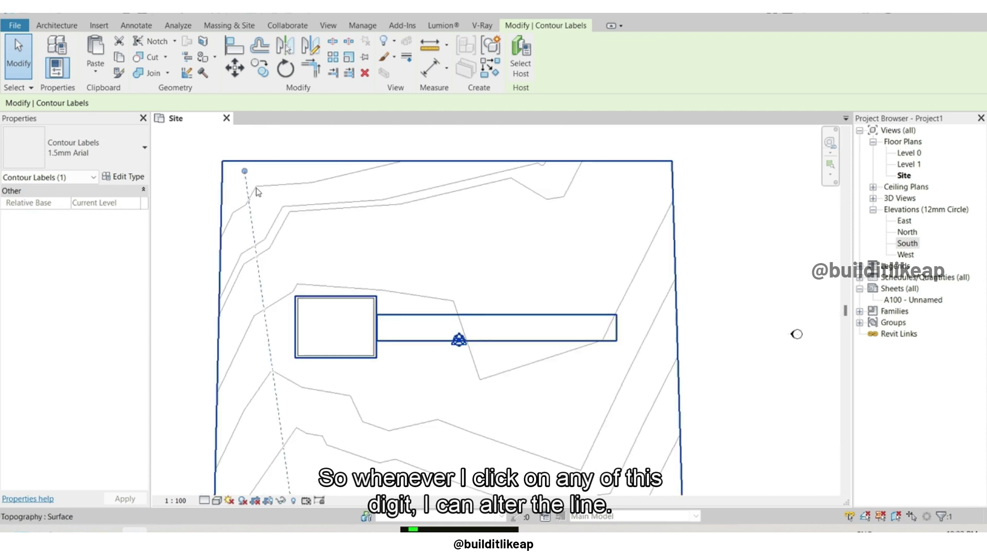
Swing the label line toward the upper right, review the 10 and 12 labels, and reselect it
left_click_drag(243, 170, 359, 184)
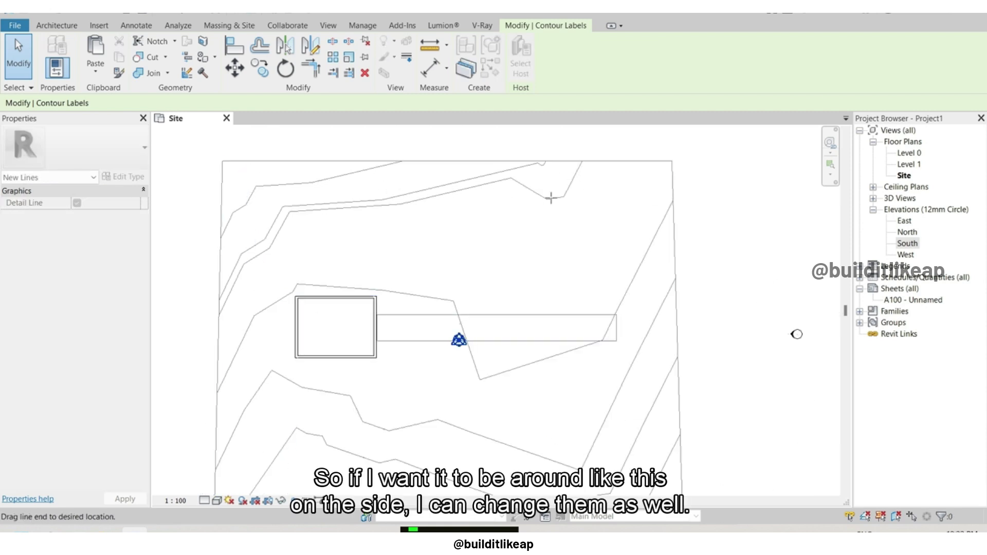
left_click_drag(566, 203, 588, 209)
scroll(463, 329, "up", 2)
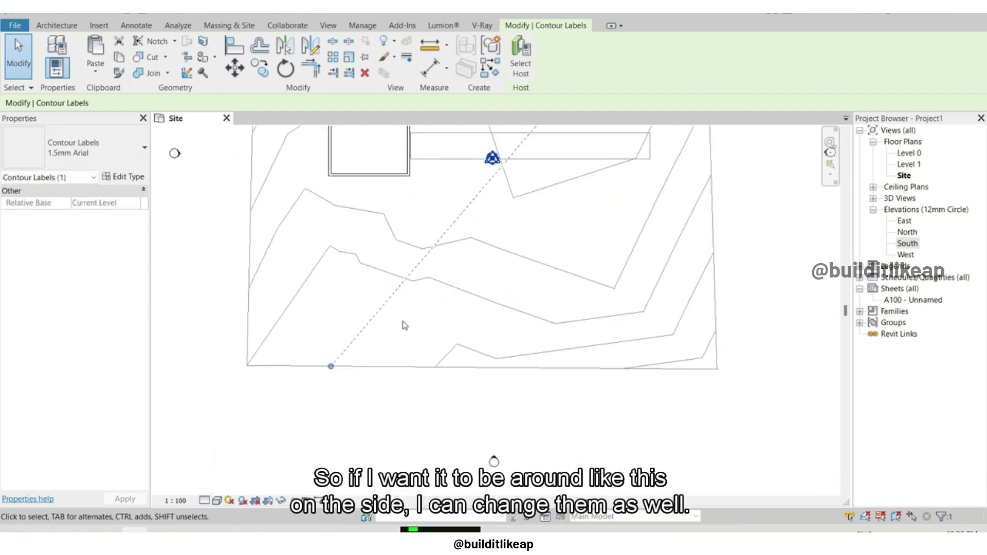
scroll(412, 206, "up", 2)
scroll(432, 200, "up", 2)
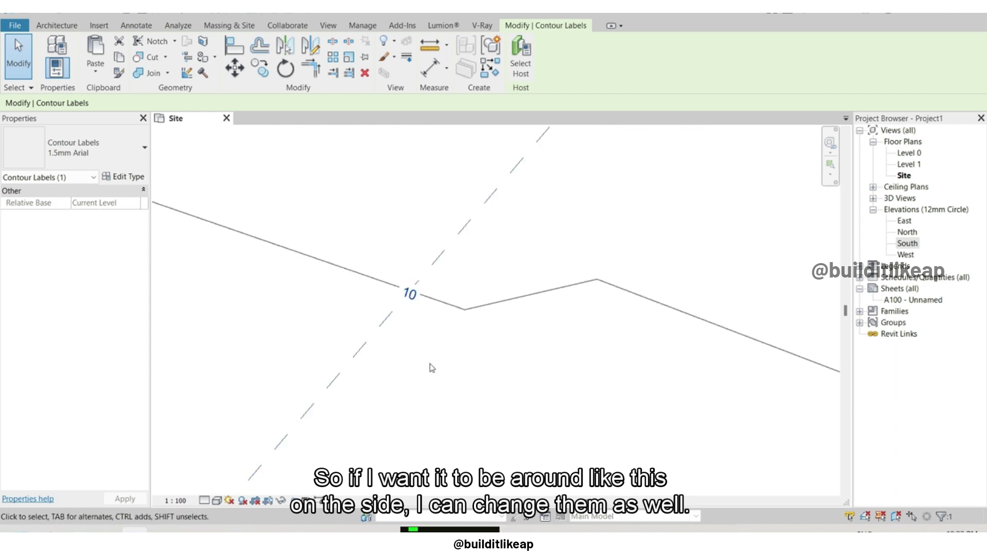
middle_click_drag(432, 248, 416, 311)
scroll(416, 311, "down", 2)
scroll(372, 379, "down", 2)
scroll(462, 267, "down", 1)
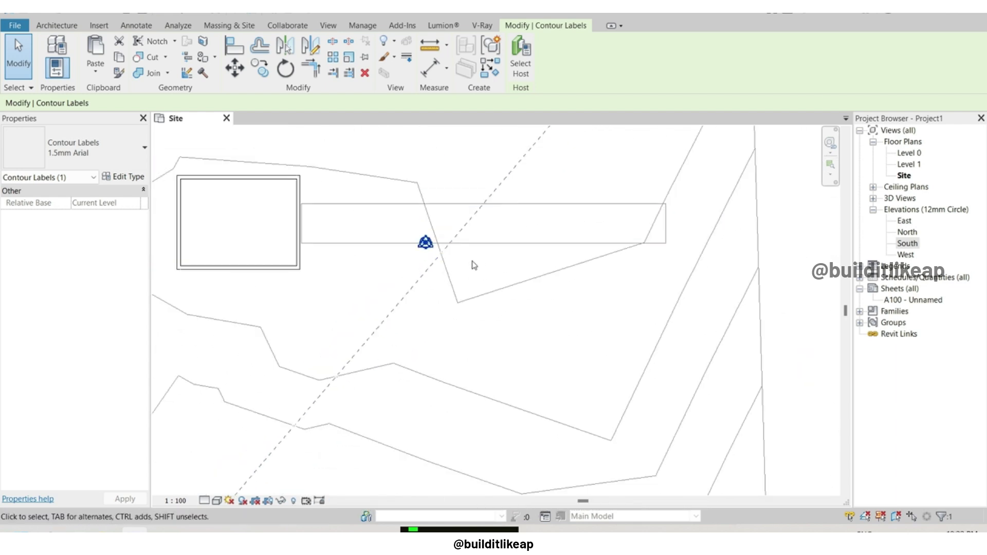
scroll(467, 272, "down", 1)
scroll(467, 272, "down", 2)
scroll(380, 229, "up", 1)
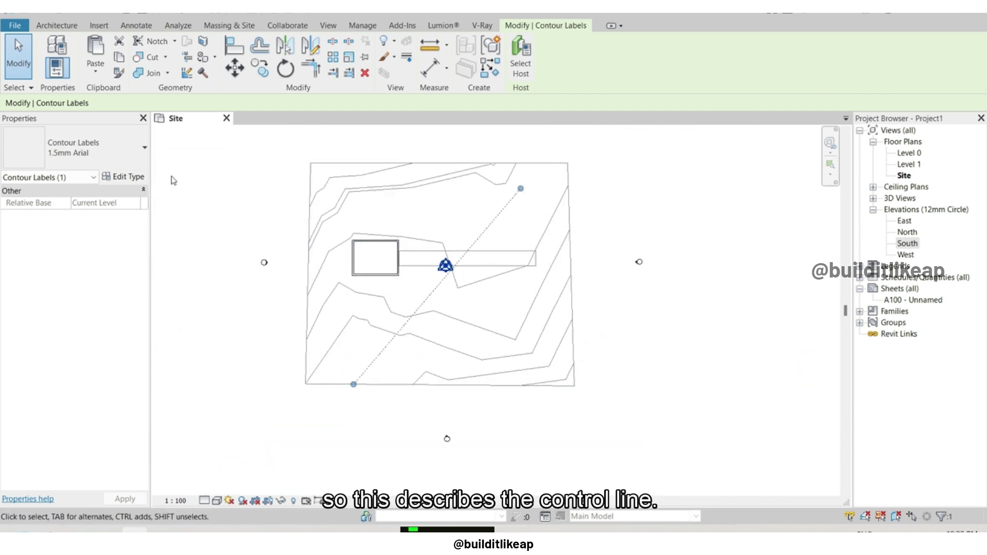
left_click(138, 158)
key("Escape")
key("Escape")
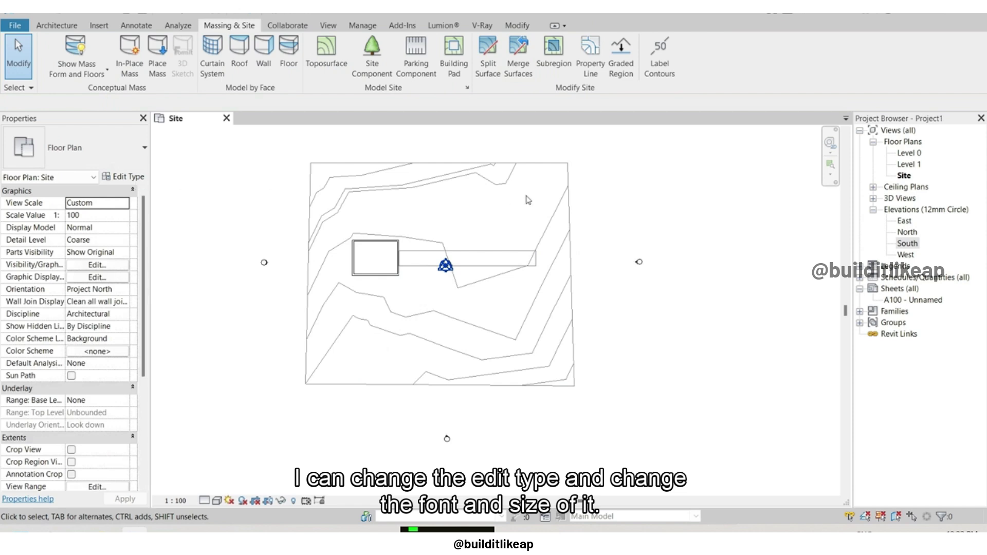
scroll(355, 374, "up", 2)
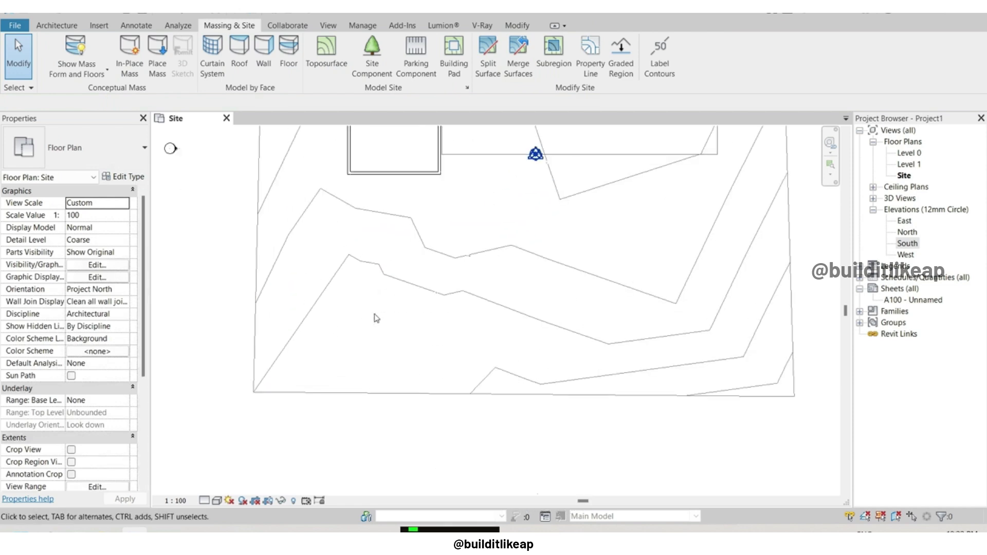
left_click(436, 293)
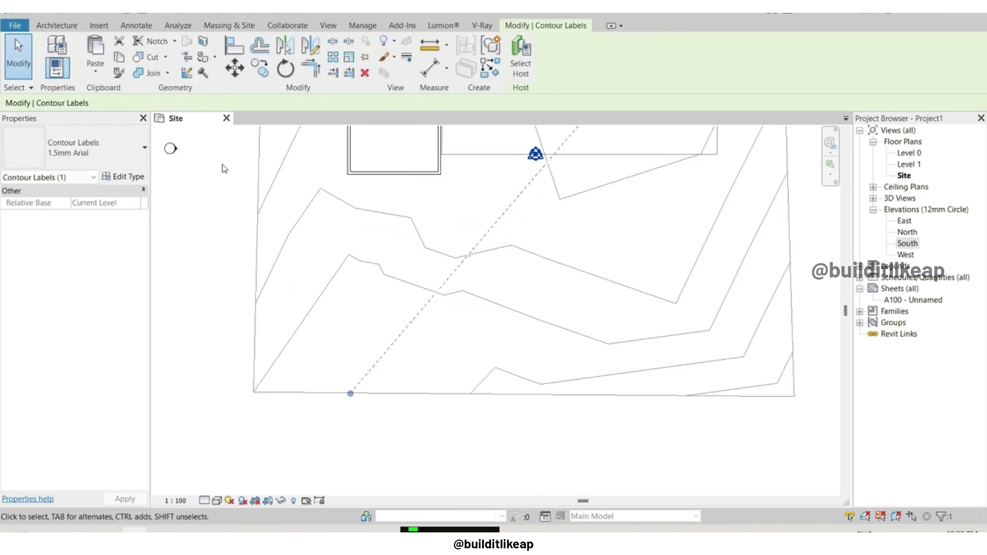
In the contour label's type properties, try text sizes of 4" and then 1"
left_click(130, 176)
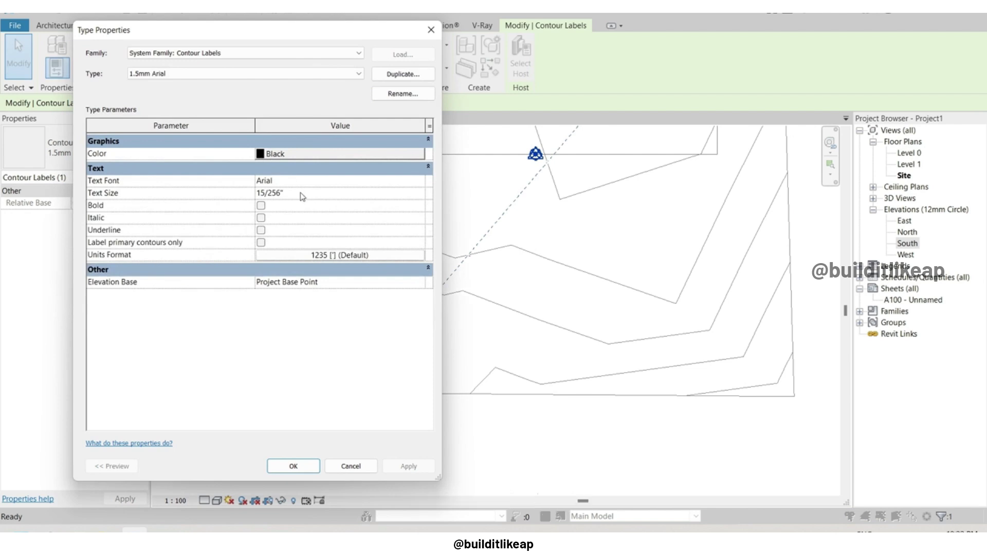
left_click(301, 195)
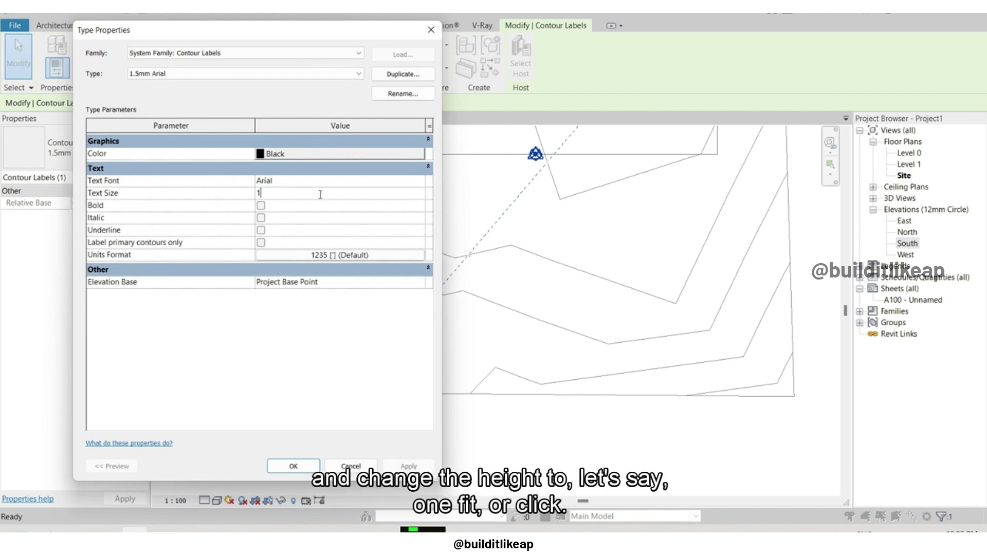
type("'")
left_click(409, 466)
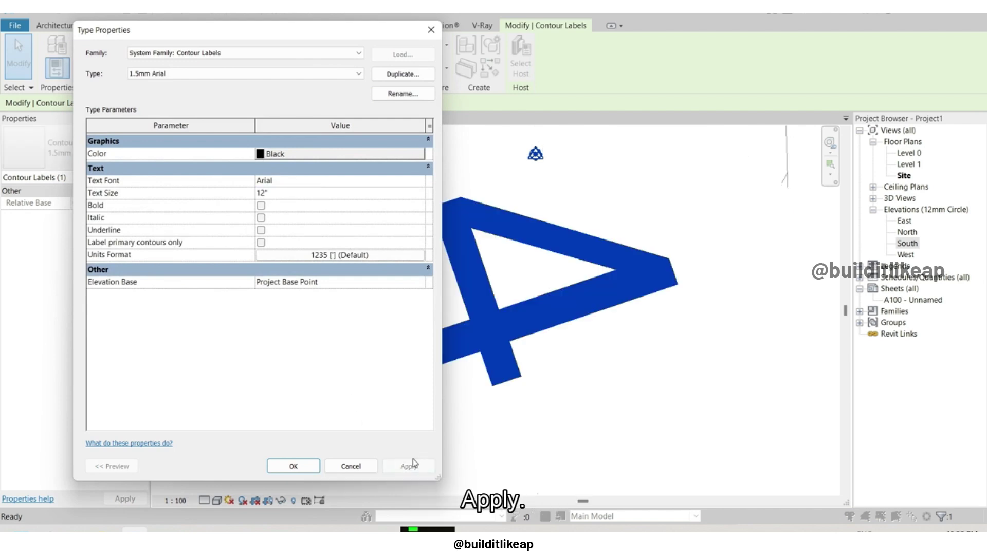
left_click(287, 192)
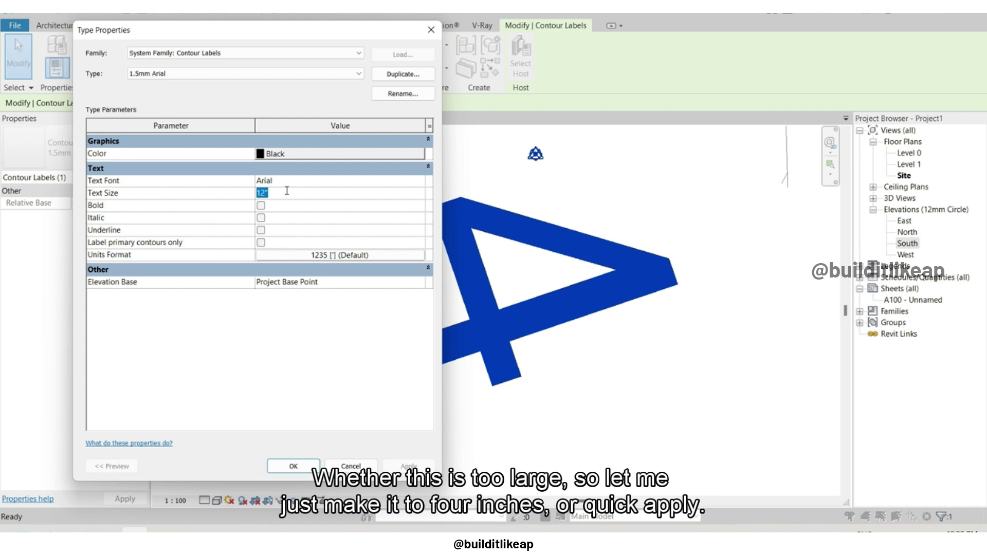
type("4\"")
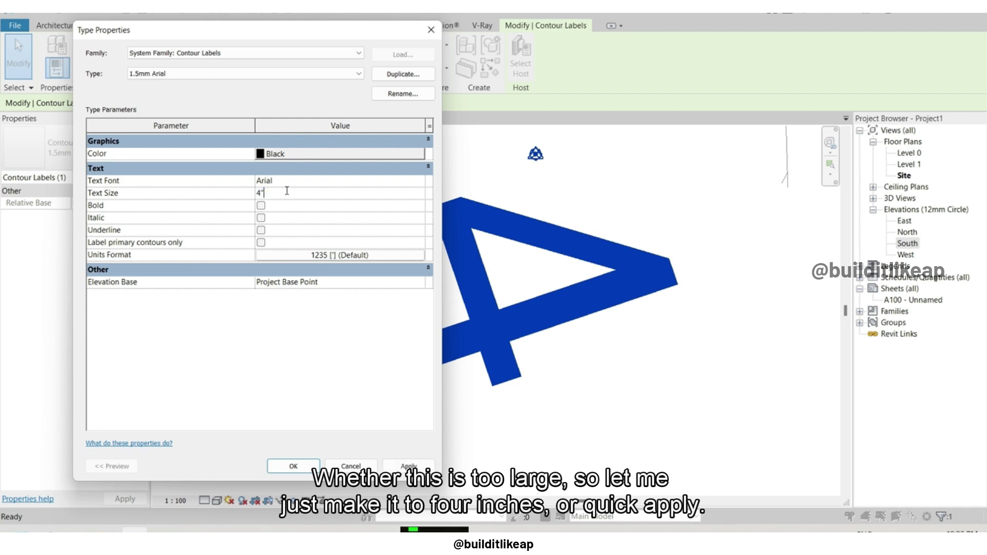
left_click(389, 460)
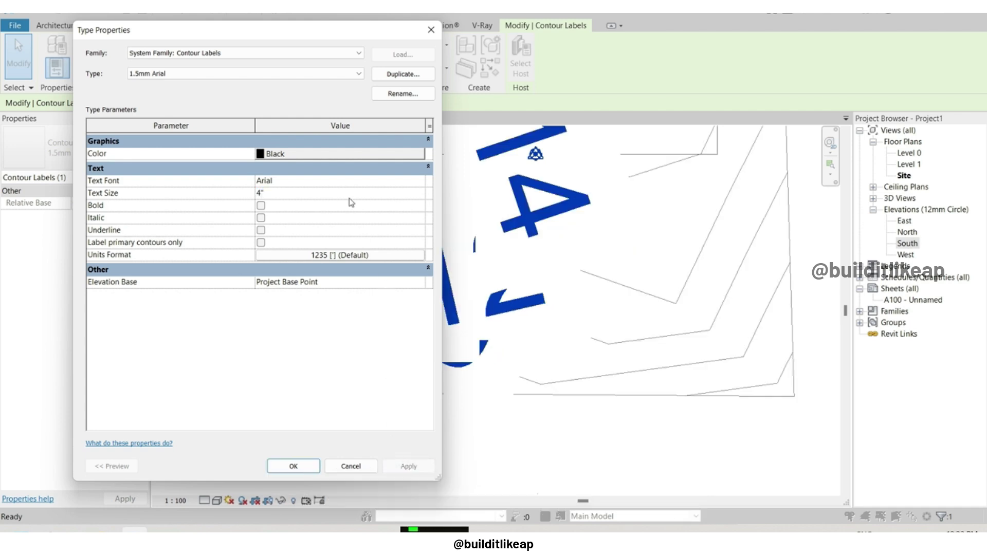
double_click(294, 194)
type("1")
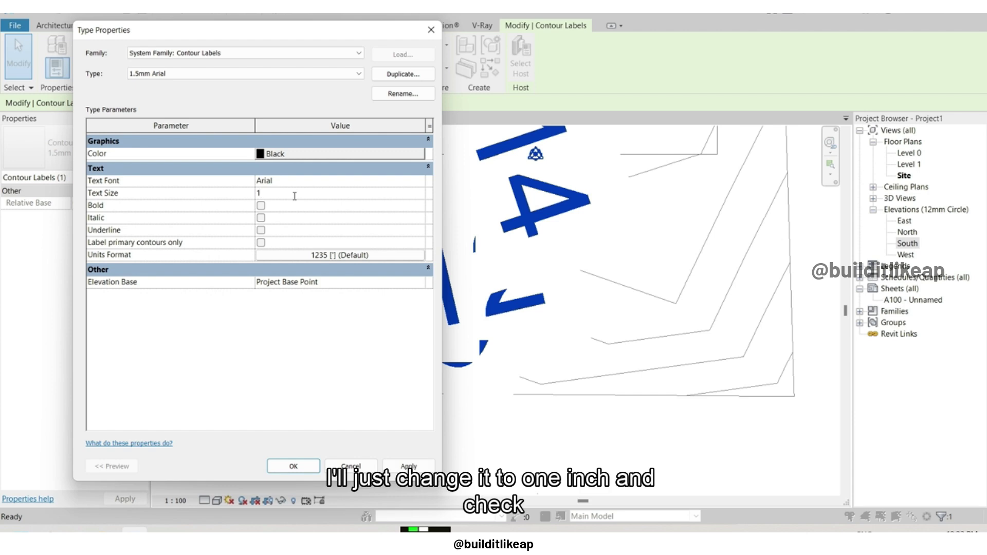
type("\"")
left_click(409, 466)
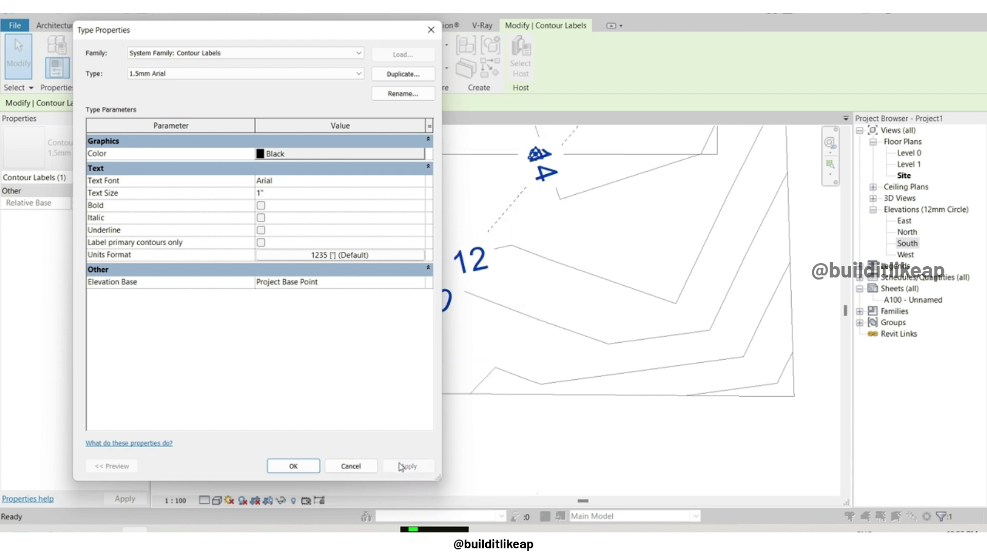
left_click(292, 466)
Reselect the label line and change its type's text size to 0.5"
scroll(439, 401, "down", 3)
key("Escape")
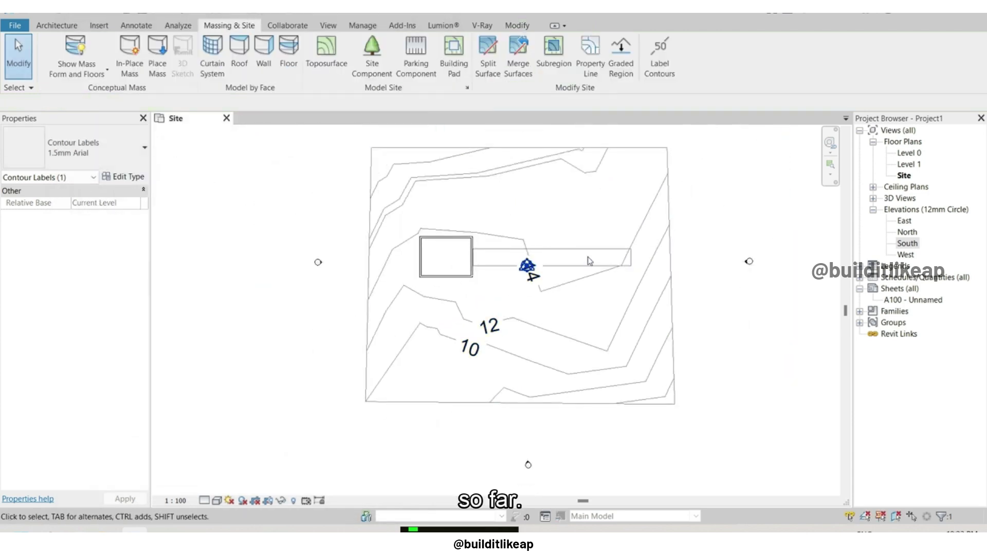
scroll(448, 375, "up", 3)
scroll(449, 375, "up", 2)
left_click(413, 375)
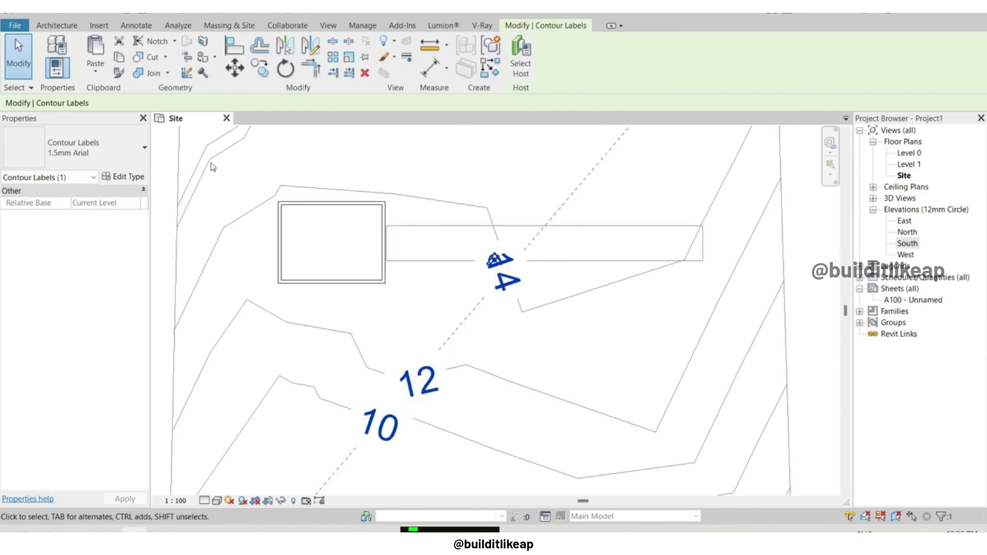
left_click(123, 176)
left_click(283, 198)
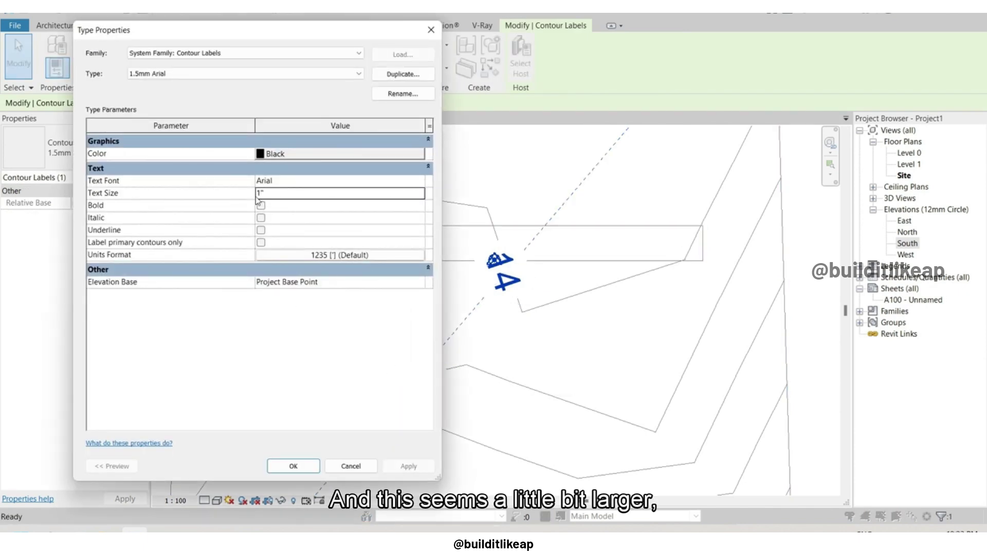
type(".5")
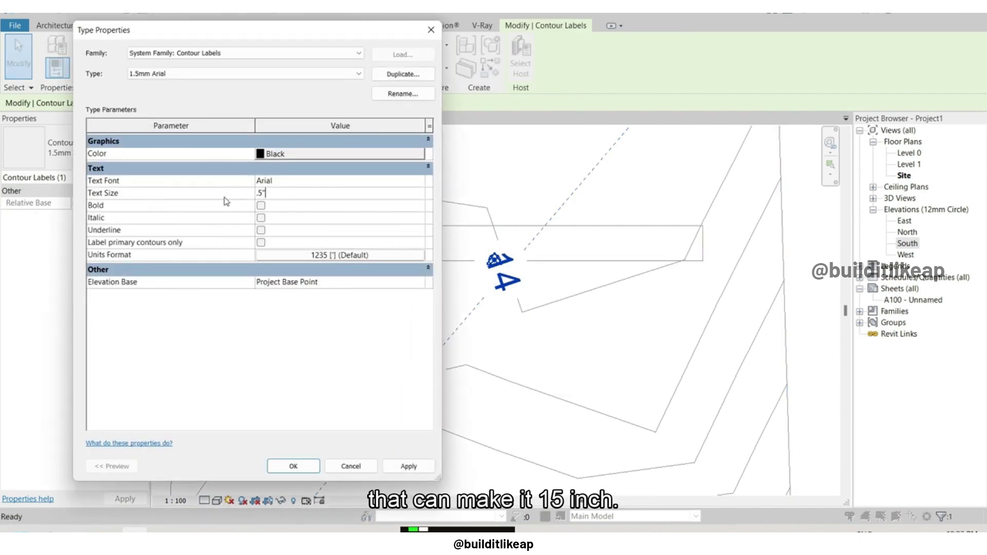
left_click(226, 197)
left_click(404, 467)
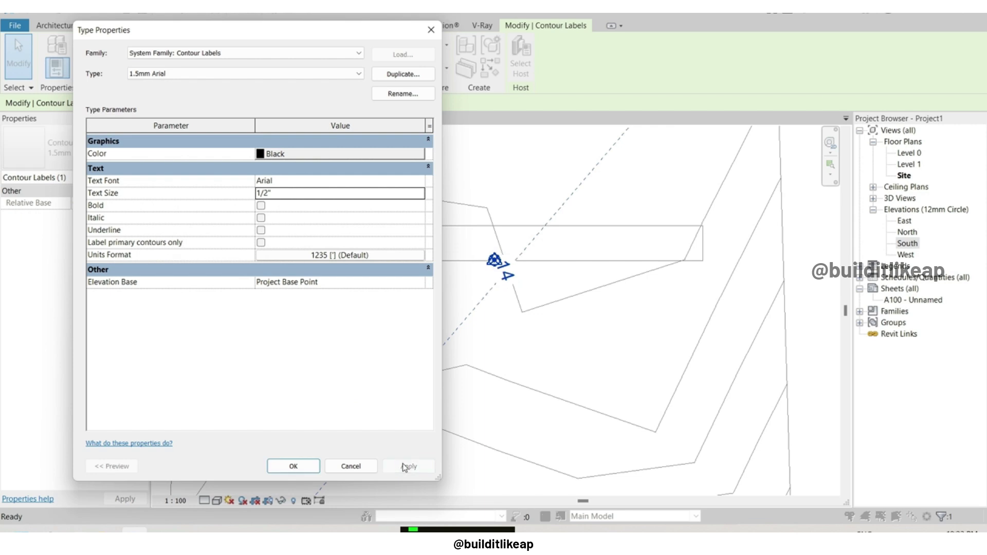
Correct the label text size to 1/4", apply, and close the type properties
double_click(290, 197)
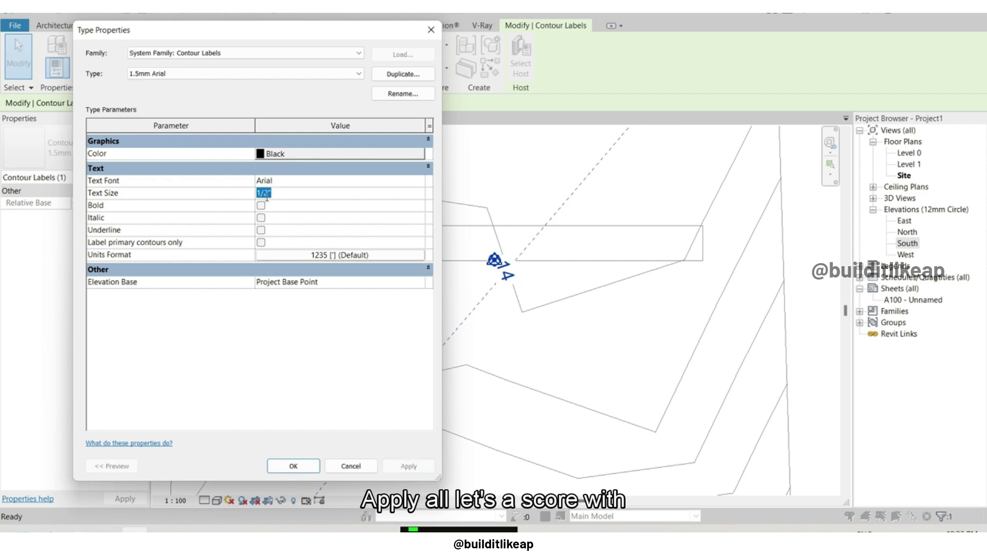
left_click(267, 199)
key("BackSpace")
type("4")
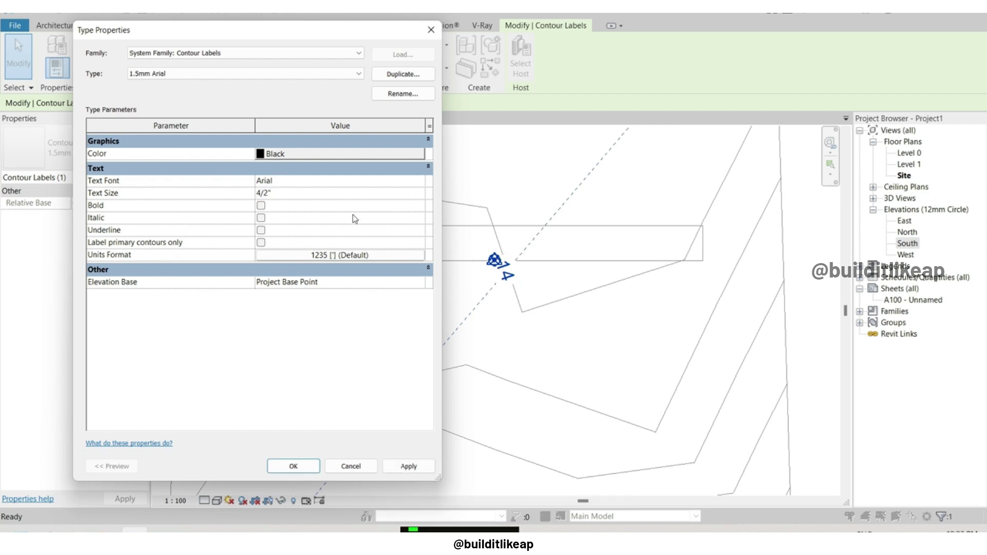
key("BackSpace")
type("1")
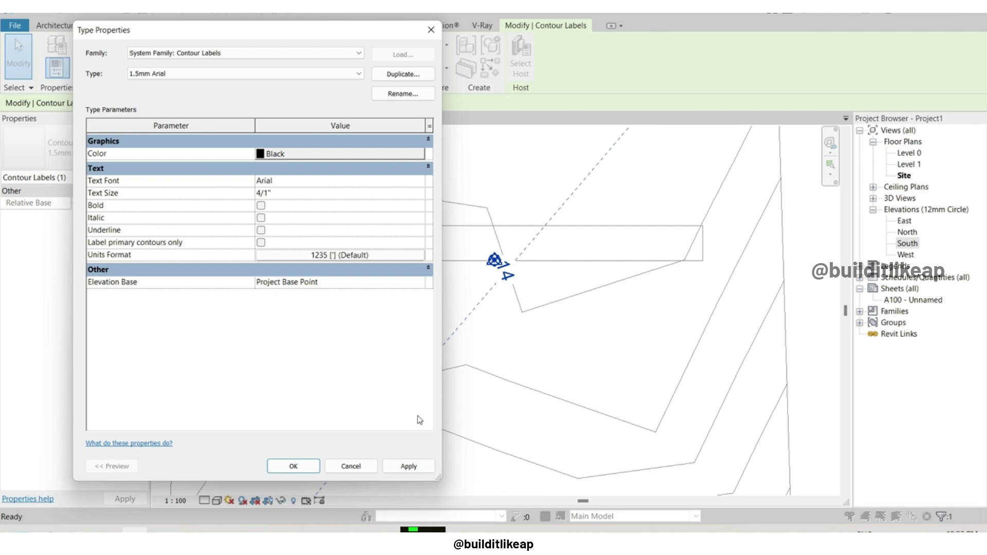
left_click(409, 466)
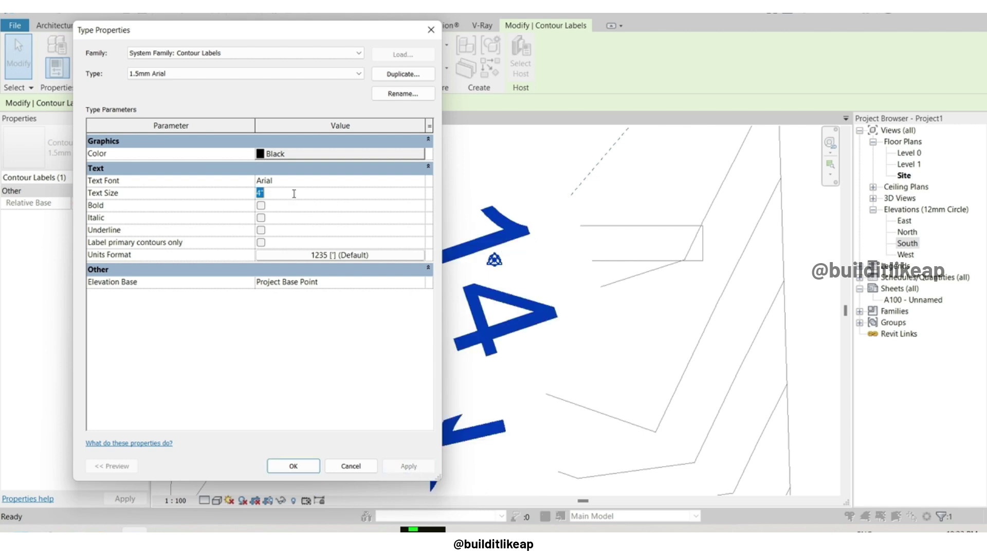
type("1/4")
left_click(409, 466)
left_click(292, 466)
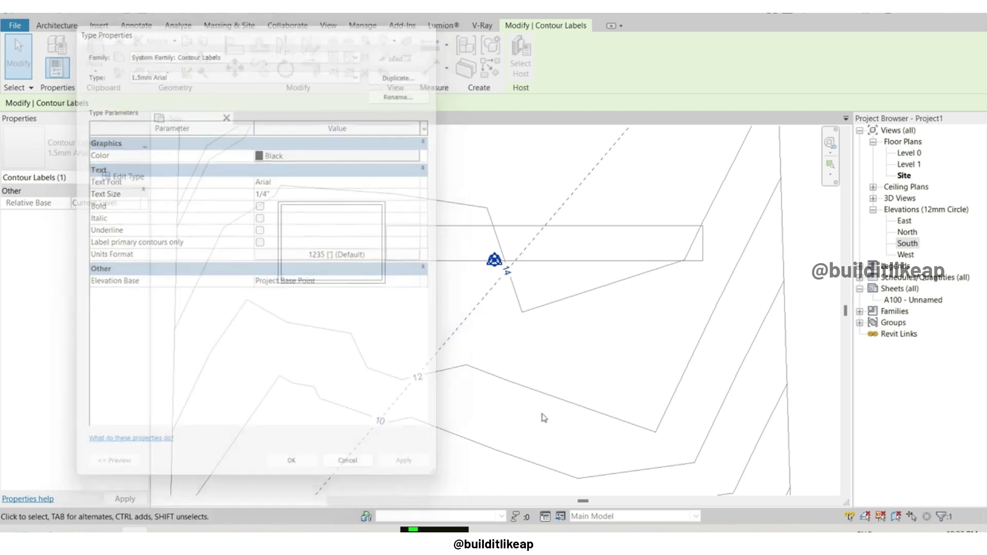
Drag the label line's ends to the site's top-left and bottom-left, labelling elevations 18 to 10
scroll(484, 302, "down", 2)
scroll(485, 301, "down", 2)
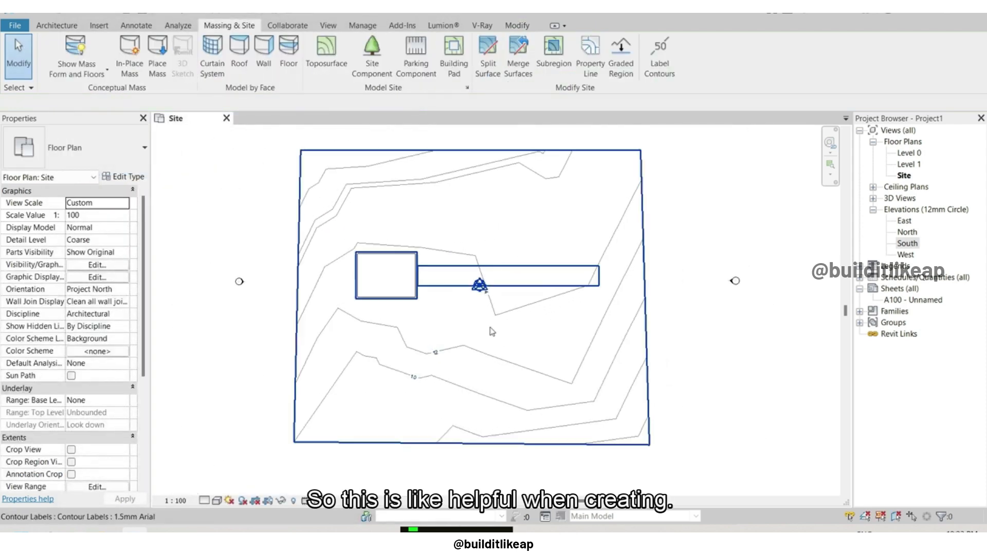
left_click(485, 301)
mouse_move(579, 184)
left_mouse_down()
mouse_move(663, 296)
mouse_move(638, 336)
left_mouse_up()
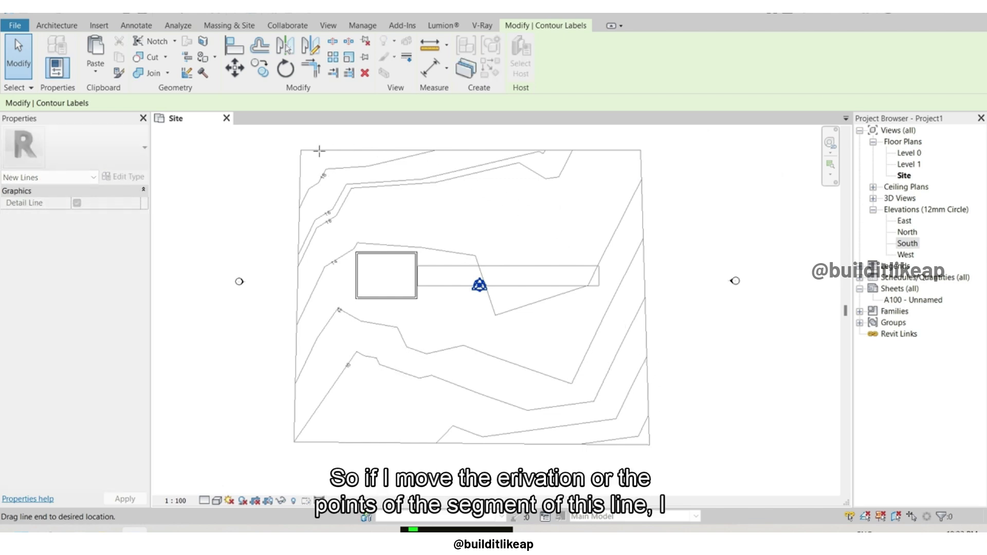
left_click_drag(489, 192, 309, 152)
left_click_drag(358, 446, 476, 421)
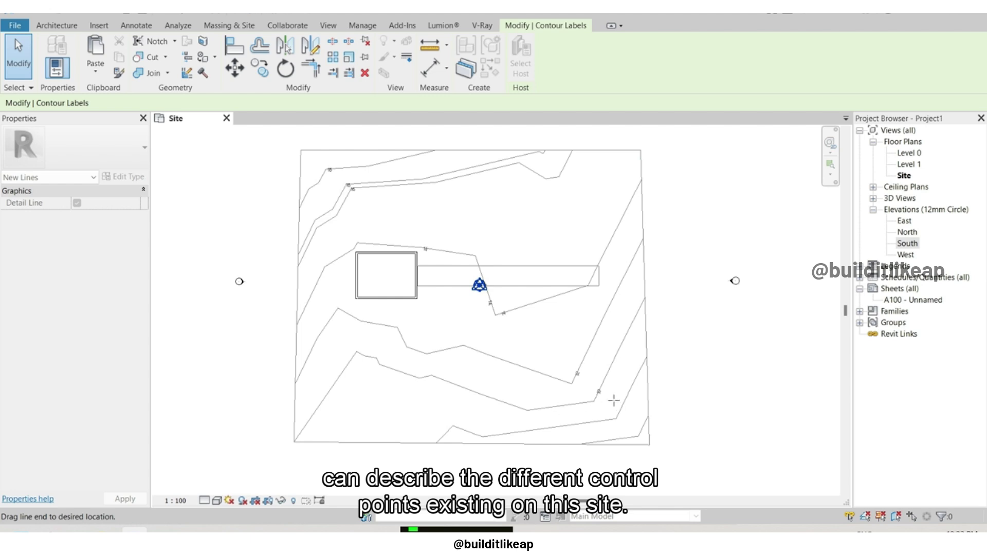
mouse_move(476, 421)
left_mouse_down()
mouse_move(647, 367)
mouse_move(749, 172)
mouse_move(610, 414)
left_mouse_up()
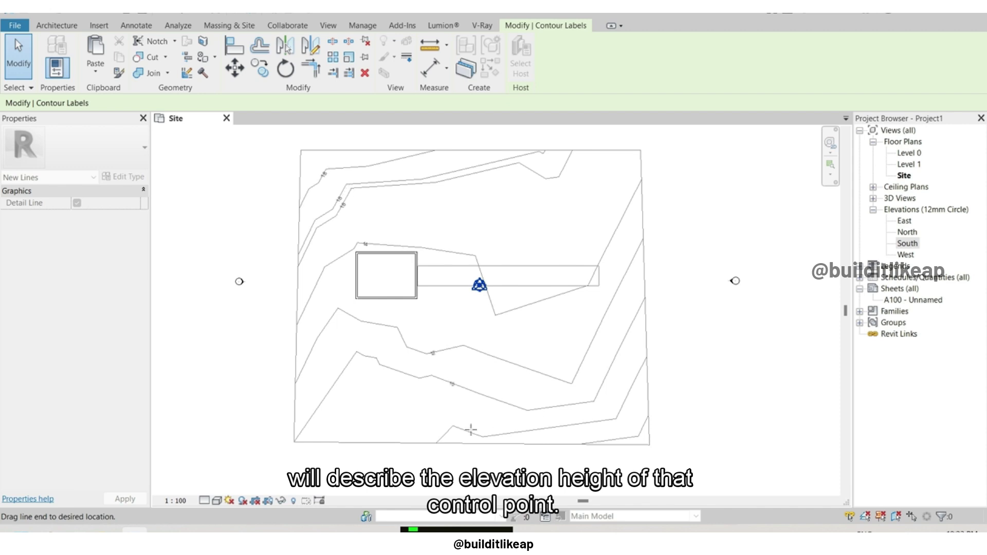
left_click_drag(610, 414, 338, 431)
key("Escape")
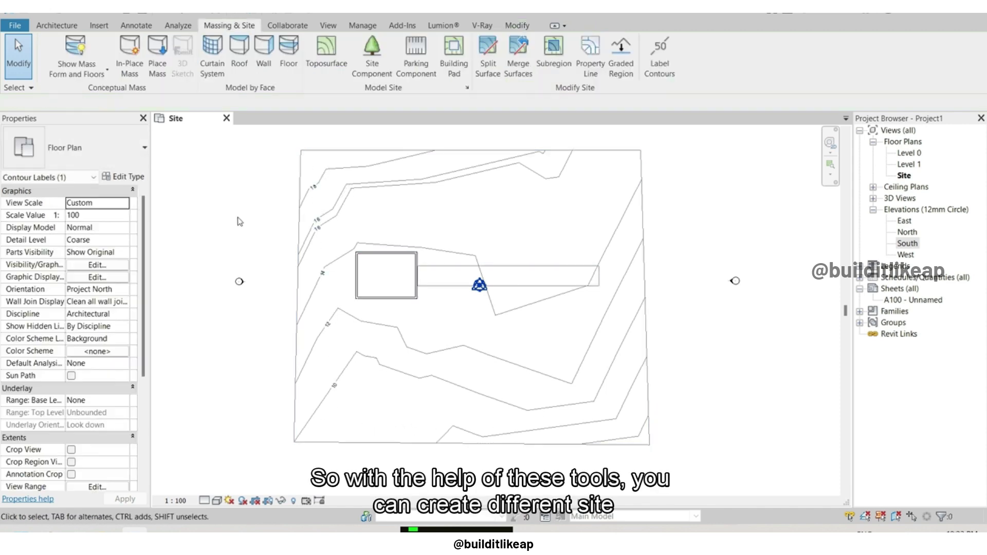